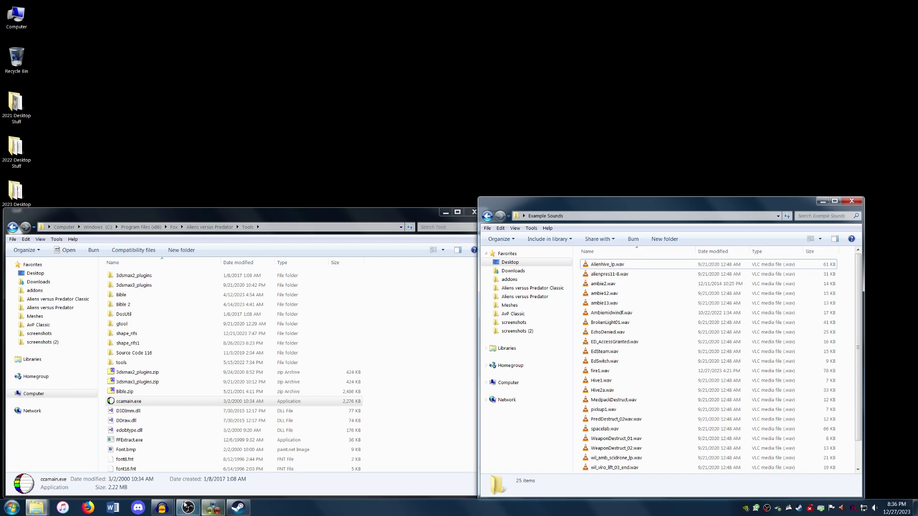
Switch to Audacity with the Alienhive_lp sound and check the available project rates around 11025 Hz.
mouse_move(163, 508)
left_click(233, 461)
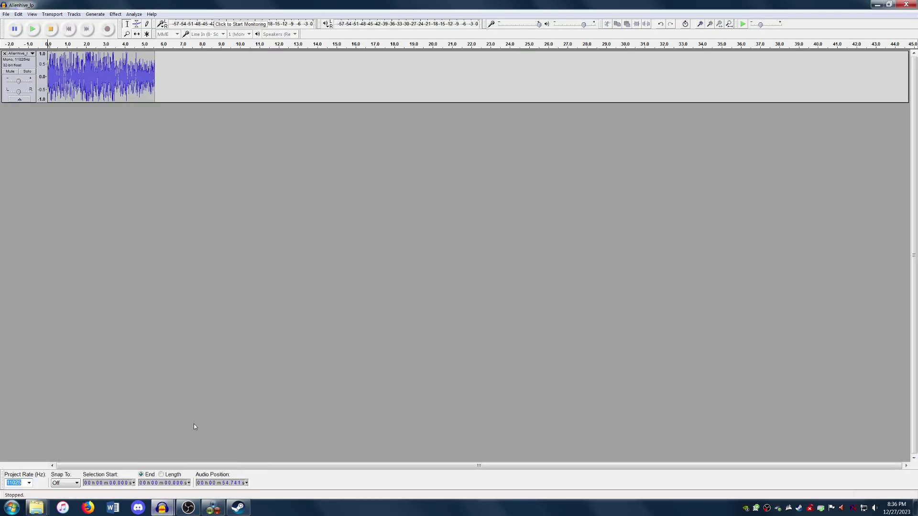
left_click(29, 483)
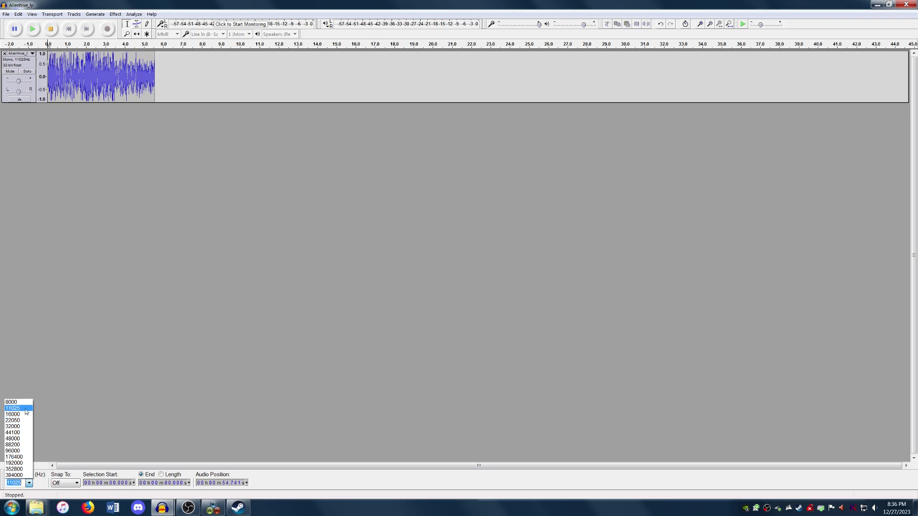
left_click(142, 421)
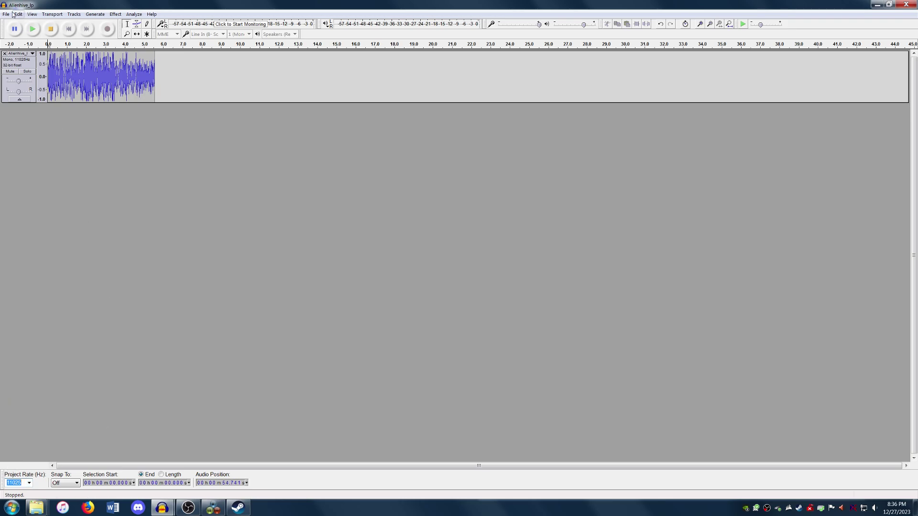
Set up an audio export as Other uncompressed files named Alienhive_lp.wav with WAV (Microsoft) header and Unsigned 8-bit PCM encoding, and cancel it.
left_click(6, 14)
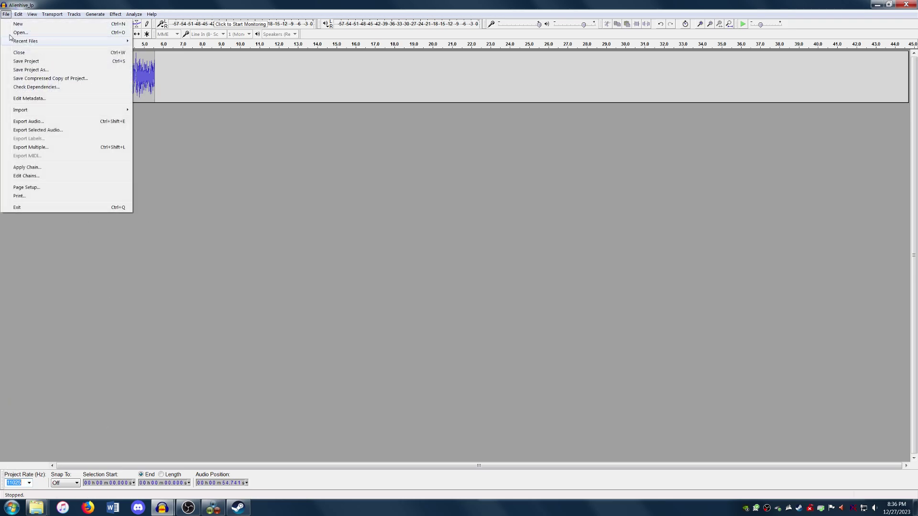
left_click(28, 121)
left_click(235, 294)
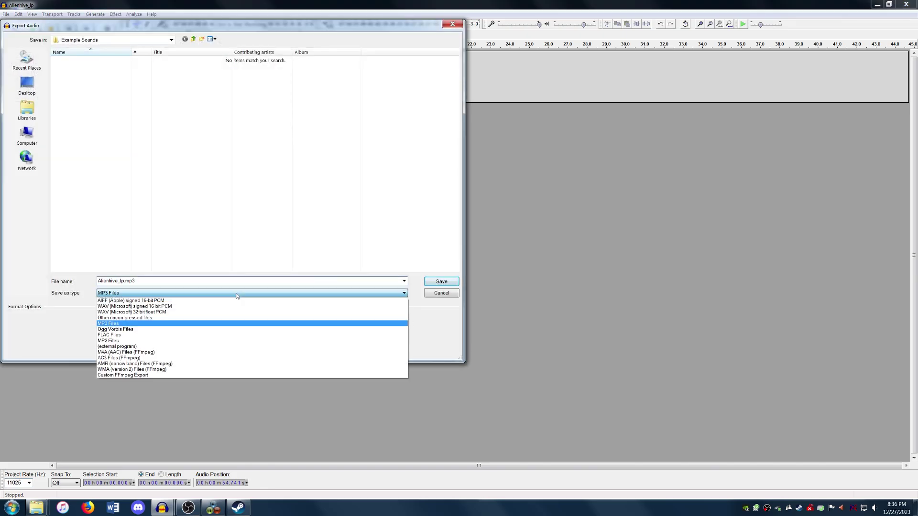
left_click(236, 318)
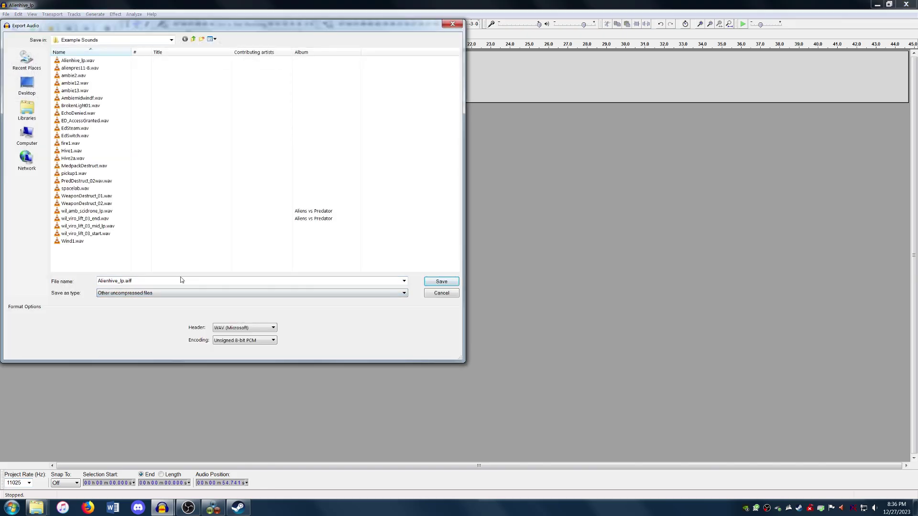
left_click(160, 281)
left_click(162, 281)
key("BackSpace")
type("wav")
left_click(227, 342)
left_click(228, 344)
left_click(435, 294)
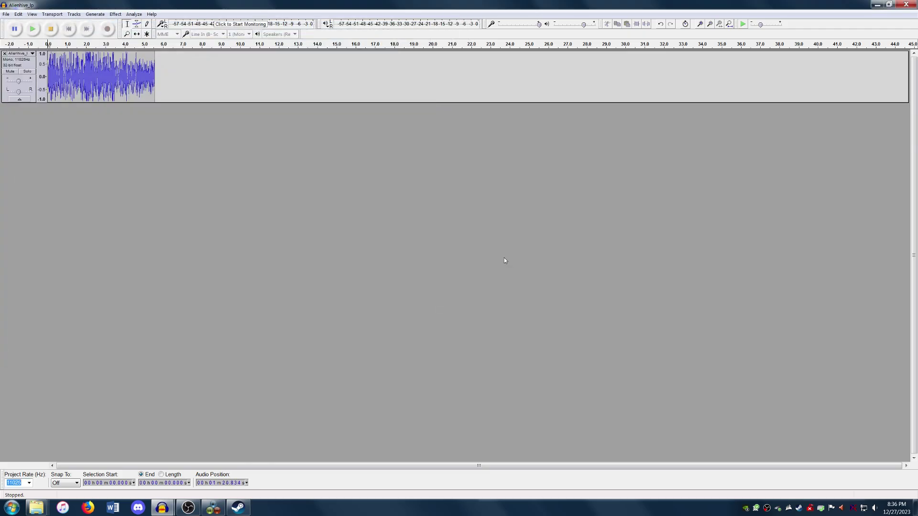
Minimize Audacity, enlarge the Example Sounds window, and browse the other window to the Aliens versus Predator sound\Env folder.
left_click(877, 4)
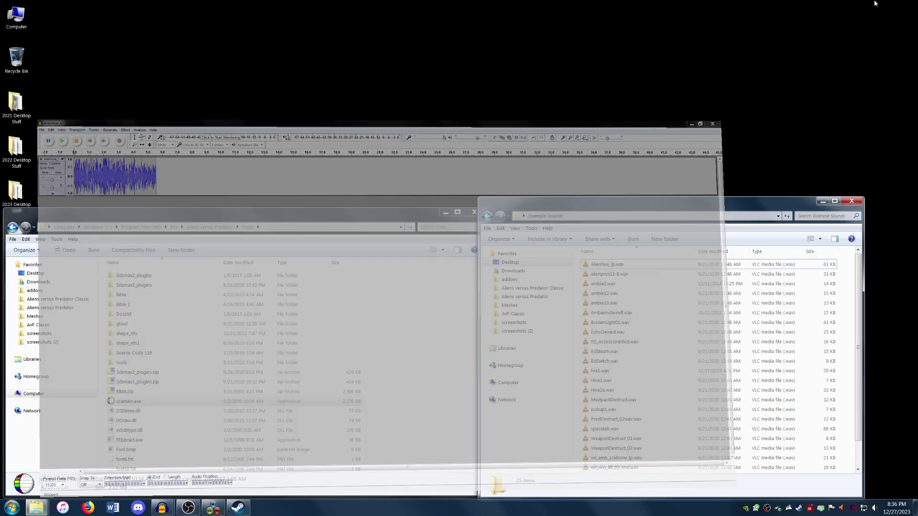
left_click_drag(654, 203, 656, 153)
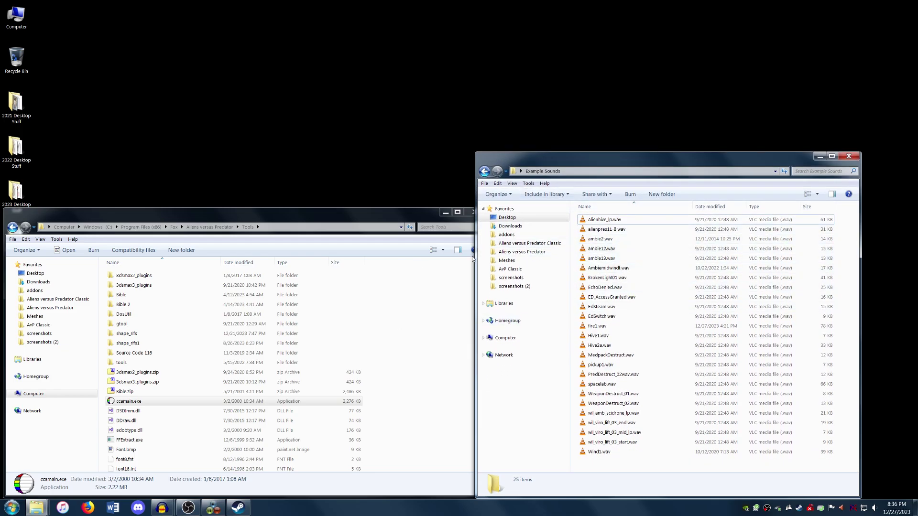
left_click(210, 228)
left_click(211, 228)
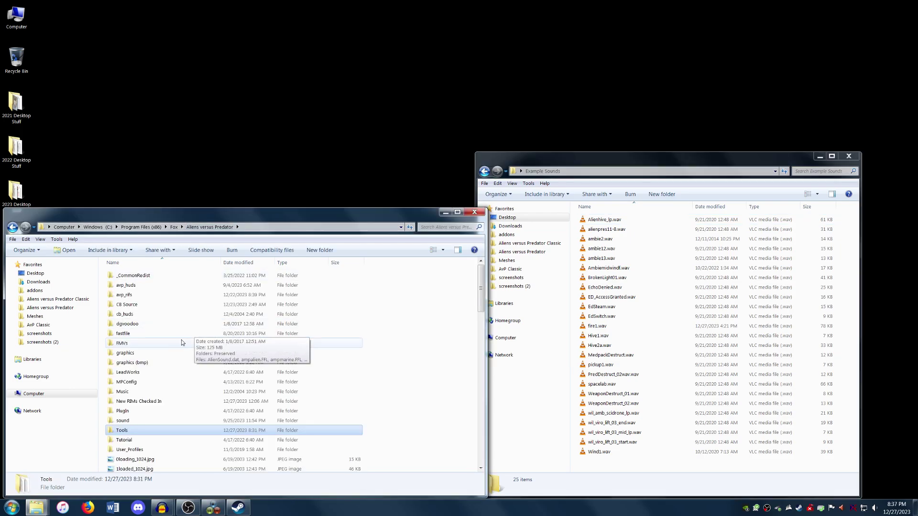
double_click(176, 423)
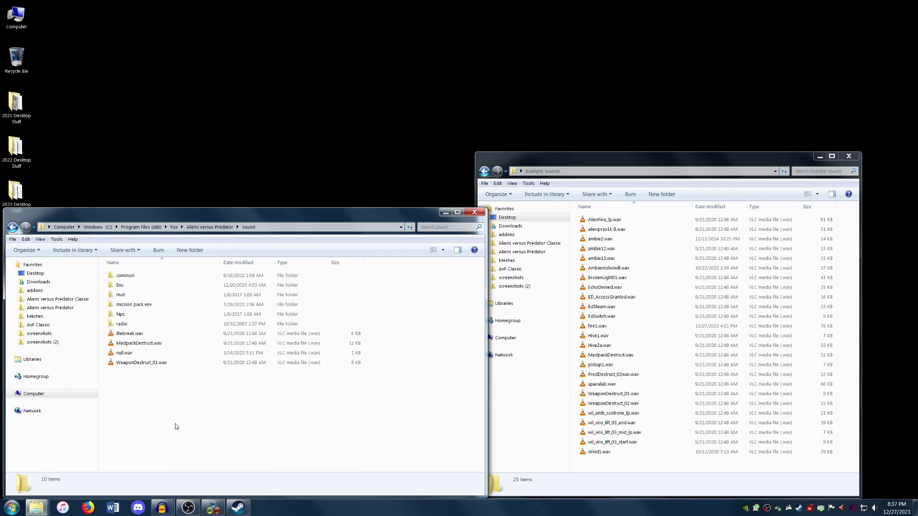
double_click(158, 286)
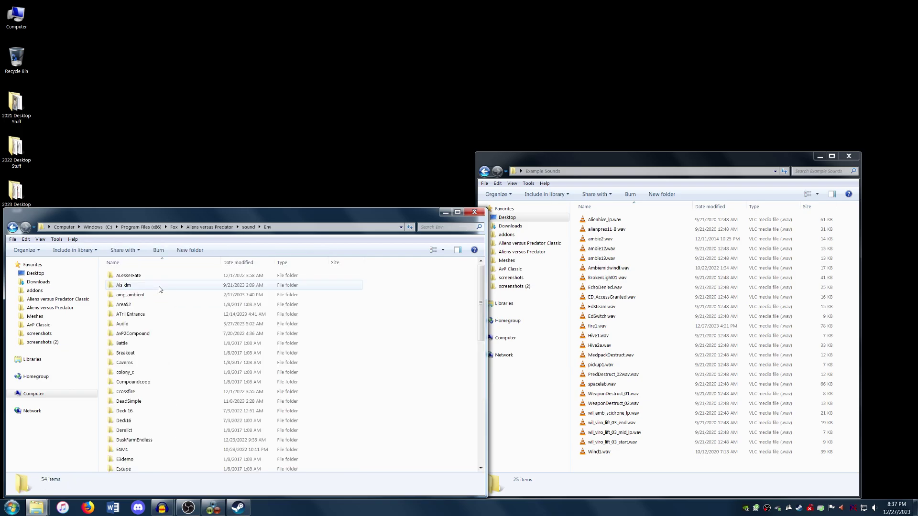
Create a folder named Example inside the Env folder and open it.
left_click(190, 250)
type("Exam")
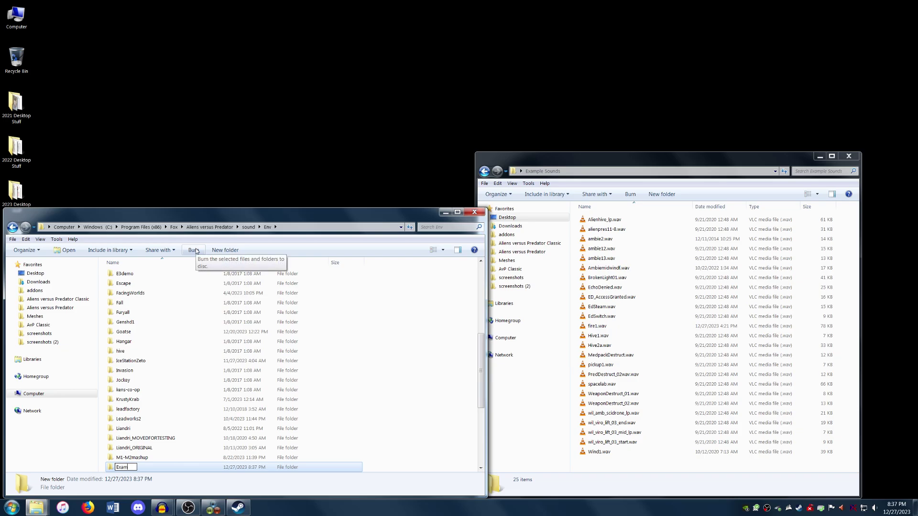
type("ple")
key("Return")
key("Return")
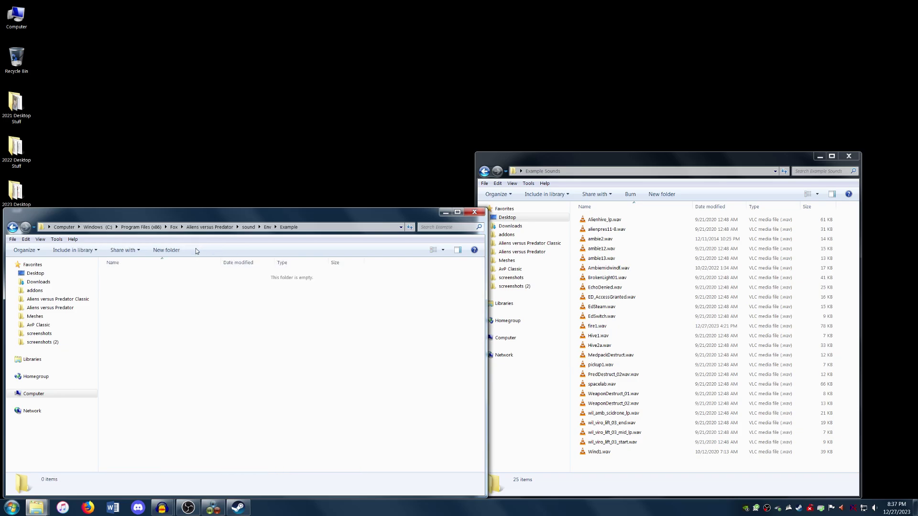
Copy all the WAV files from Example Sounds into the new Example folder and enlarge its window to list every file.
left_click(605, 219)
key("ctrl+a")
left_click(293, 364)
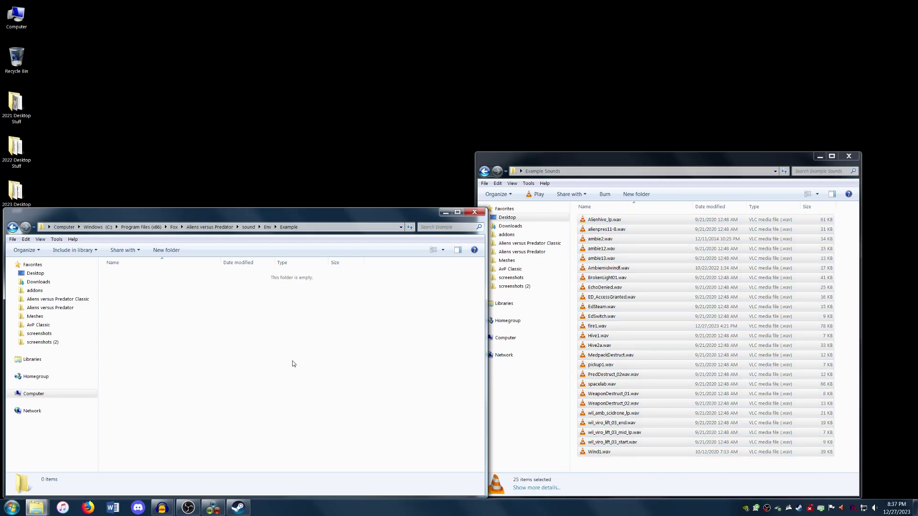
key("ctrl+v")
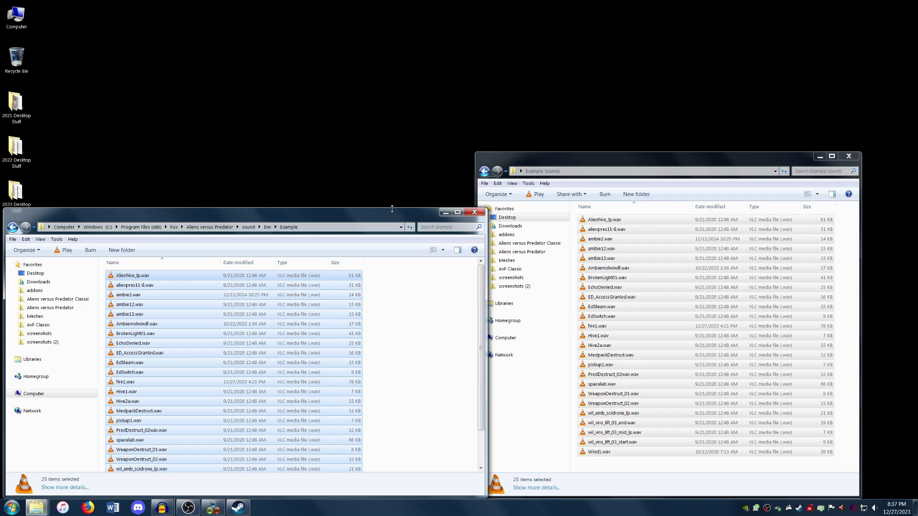
left_click_drag(392, 209, 401, 161)
left_click(404, 281)
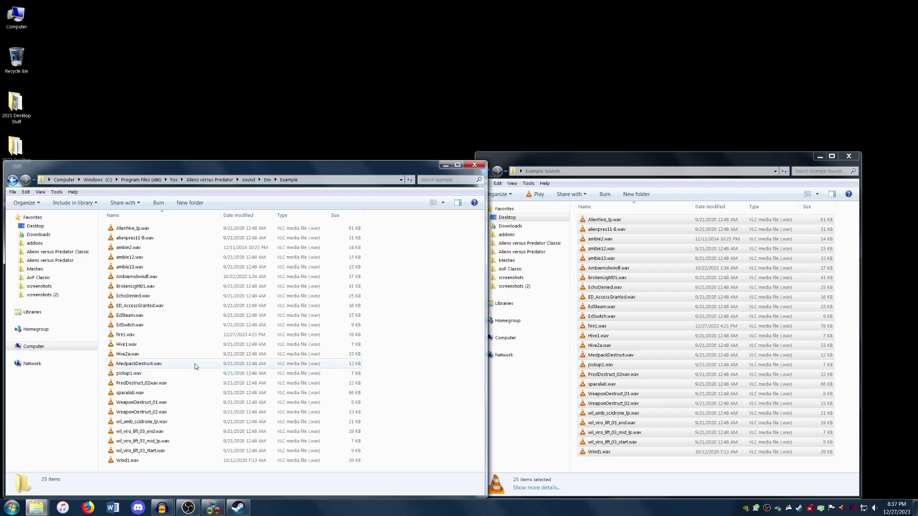
Look over the destruction sounds in the Example folder, including MedpackDestruct.wav, PredDestruct_02wav.wav and WeaponDestruct_01.wav.
left_click(173, 367)
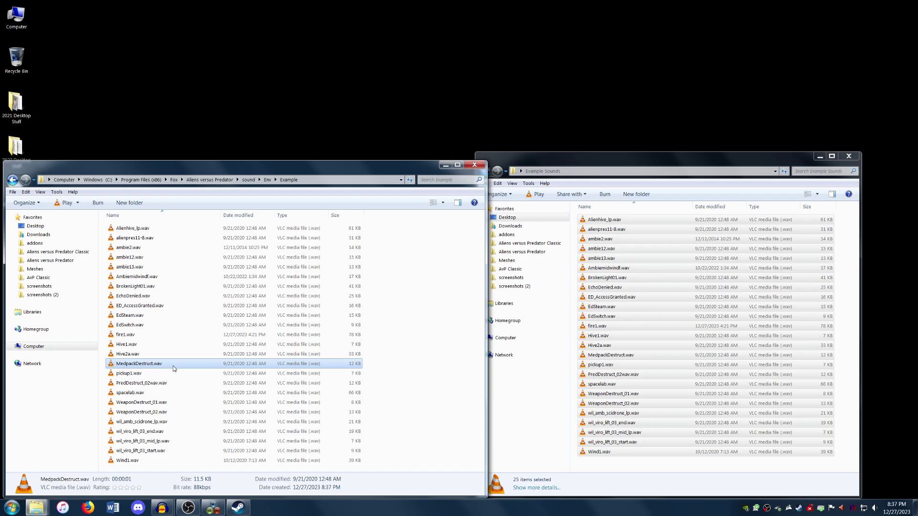
left_click(173, 385)
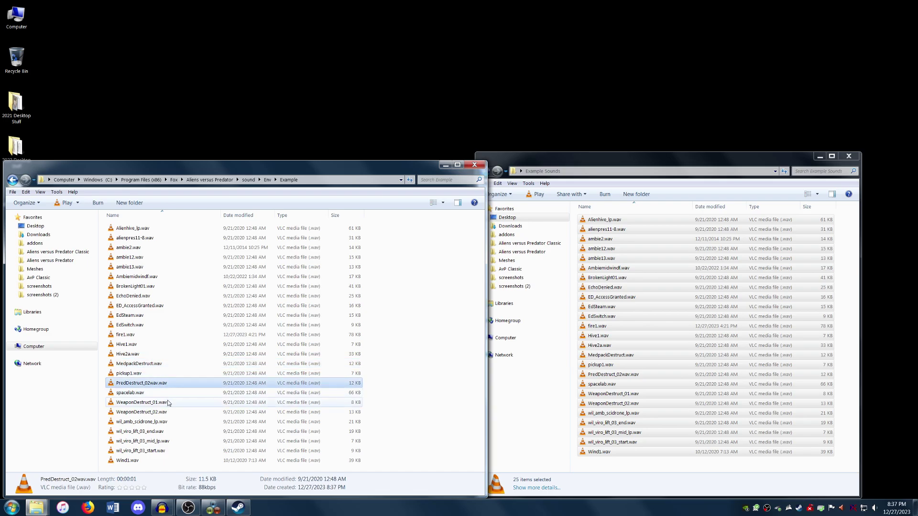
left_click(176, 404)
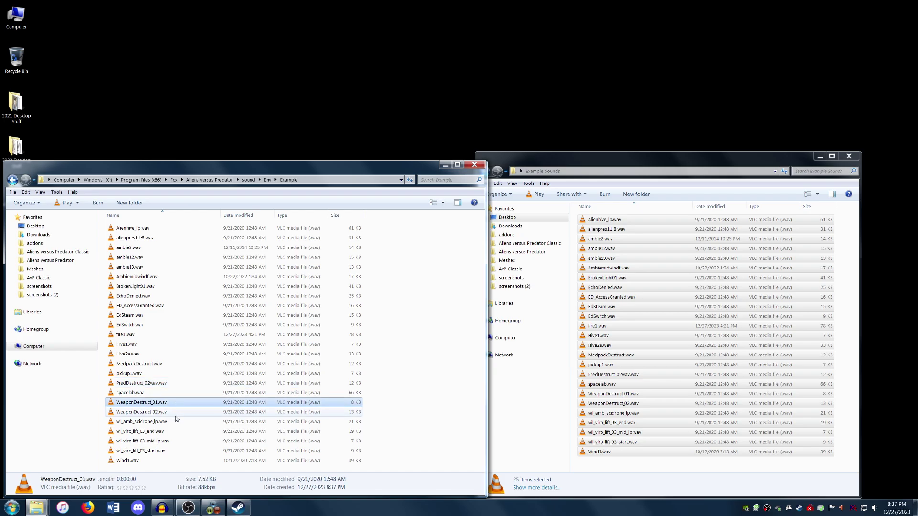
left_click(410, 416)
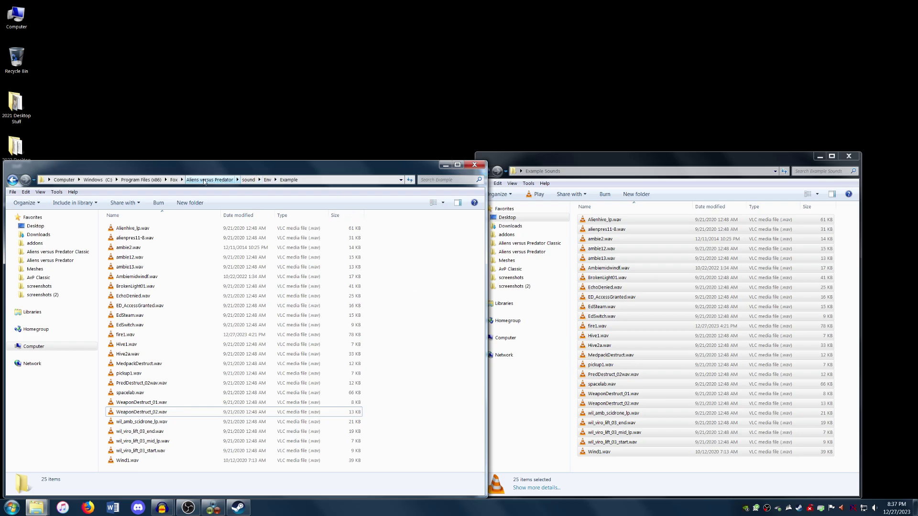
Copy the Example folder from Env into the sound\env folder of the Steam Aliens versus Predator Classic installation.
left_click(267, 179)
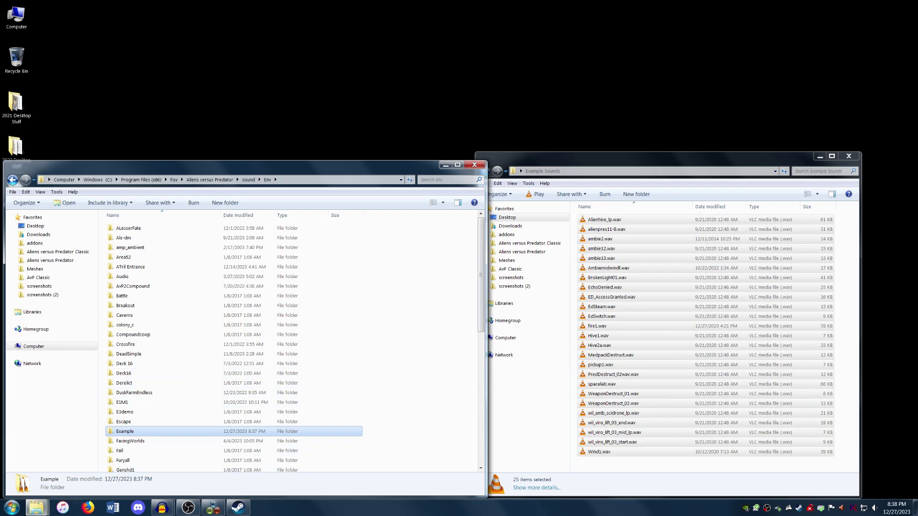
left_click(36, 508)
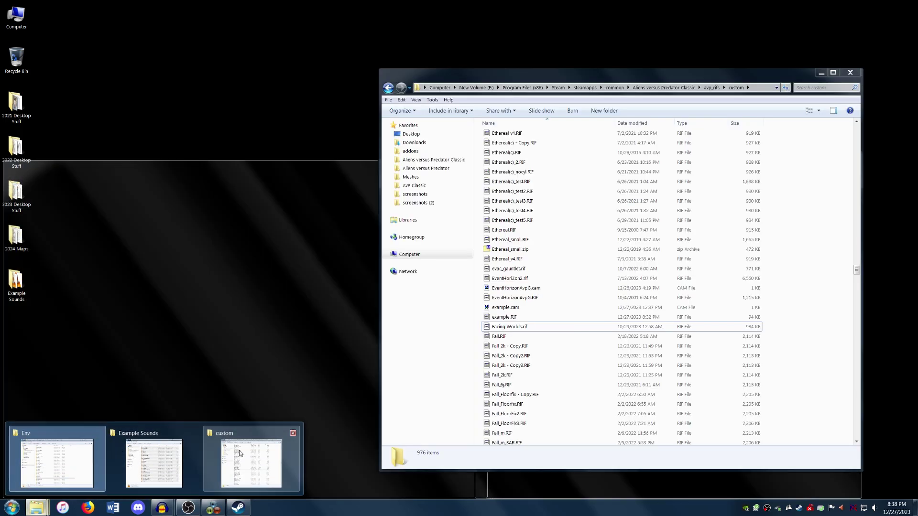
left_click(237, 450)
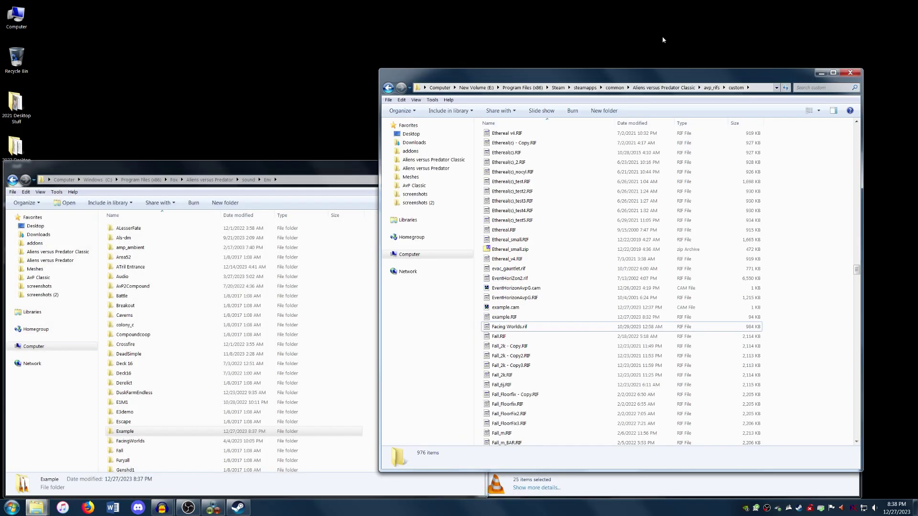
left_click(684, 89)
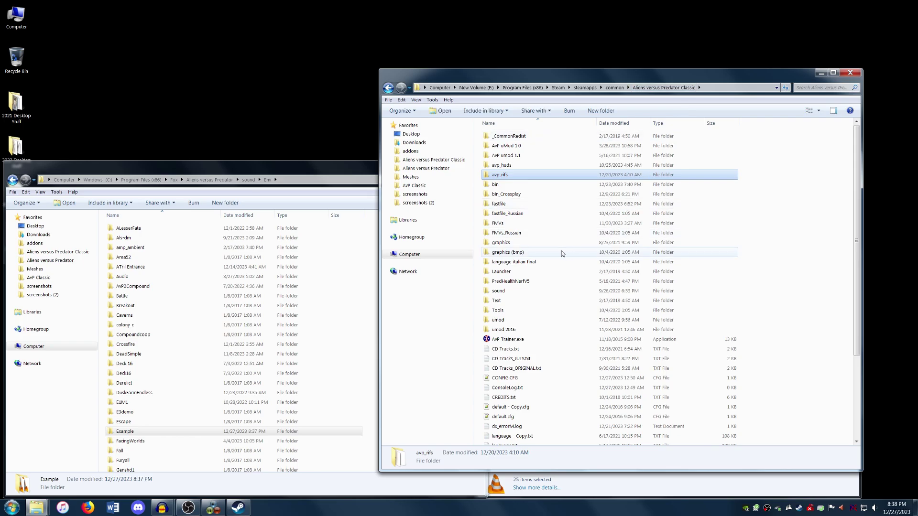
double_click(529, 292)
double_click(535, 137)
key("ctrl+v")
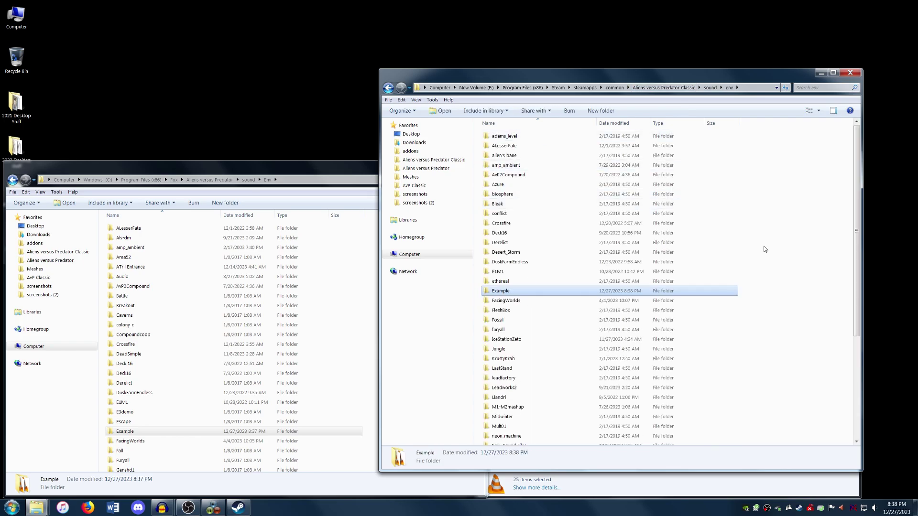
left_click(764, 250)
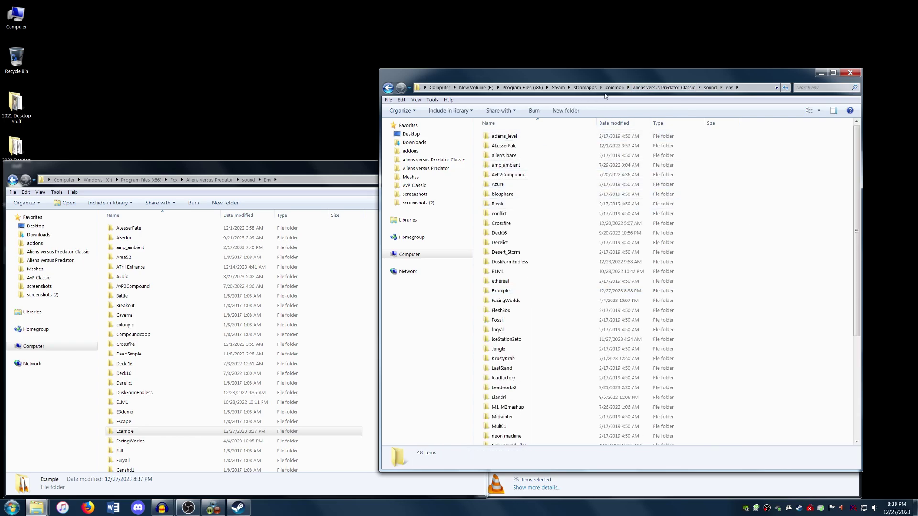
Return to the Aliens versus Predator Classic avp_rifs\custom folder and locate the example.cam and example.RIF files.
left_click(388, 88)
left_click(388, 87)
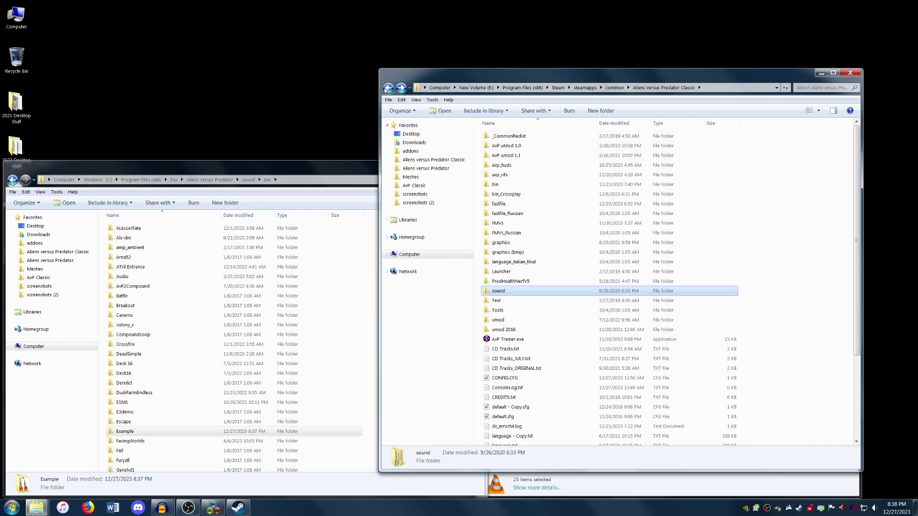
left_click(386, 89)
left_click_drag(857, 133, 860, 218)
left_click(647, 216)
type("ex")
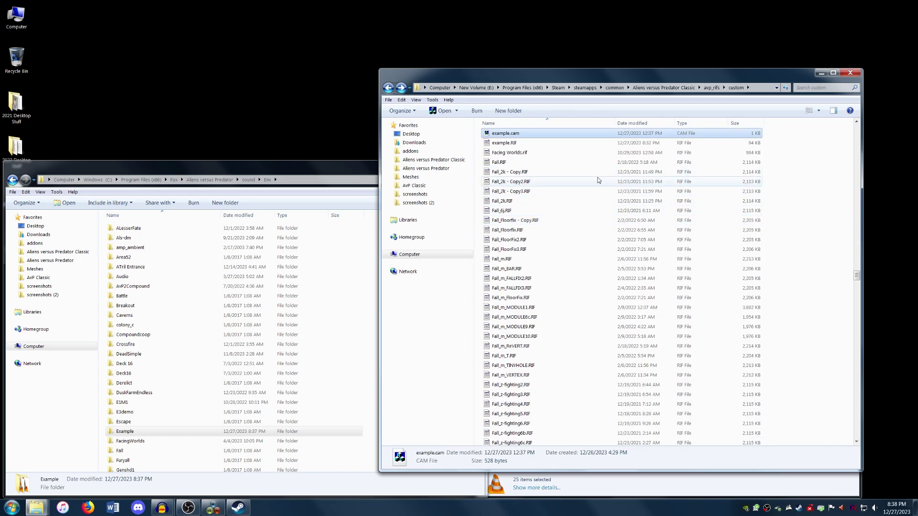
scroll(598, 180, "up", 5)
left_click(784, 274)
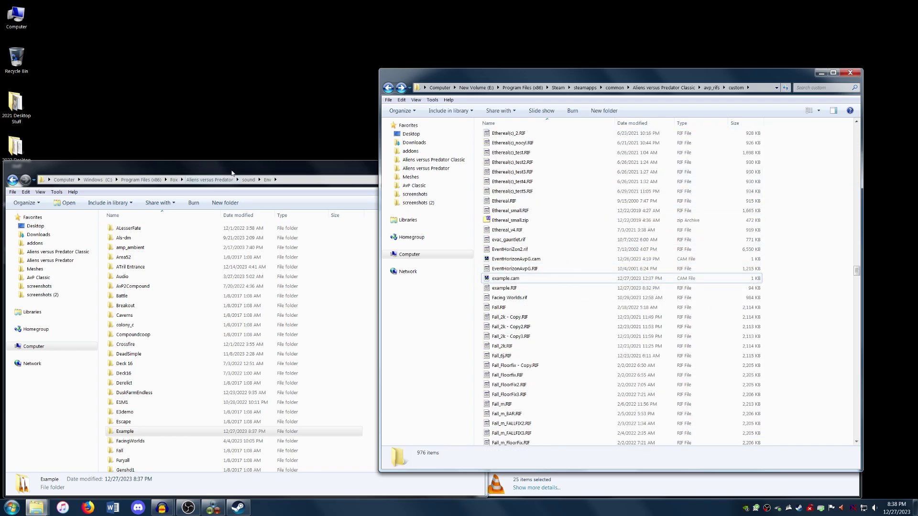
Launch ccamain.exe from the Tools folder of the Aliens versus Predator installation.
left_click(254, 173)
left_click(387, 266)
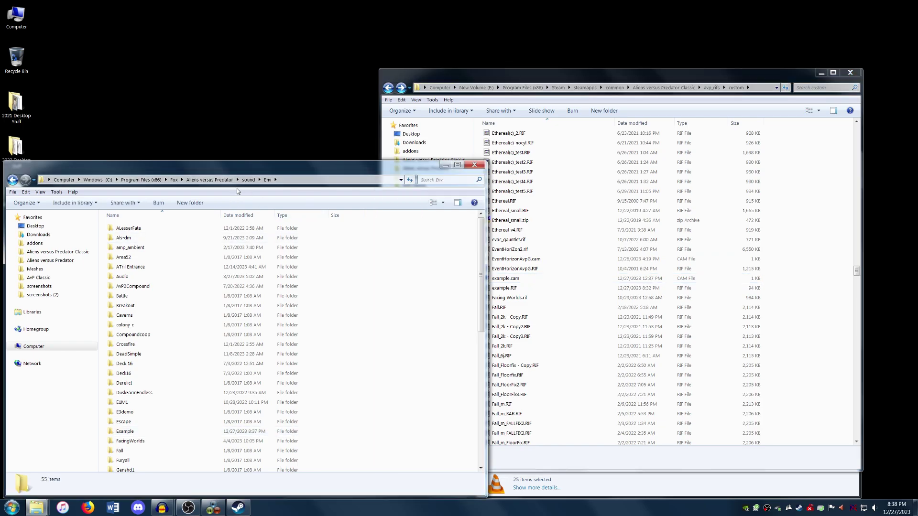
left_click(210, 180)
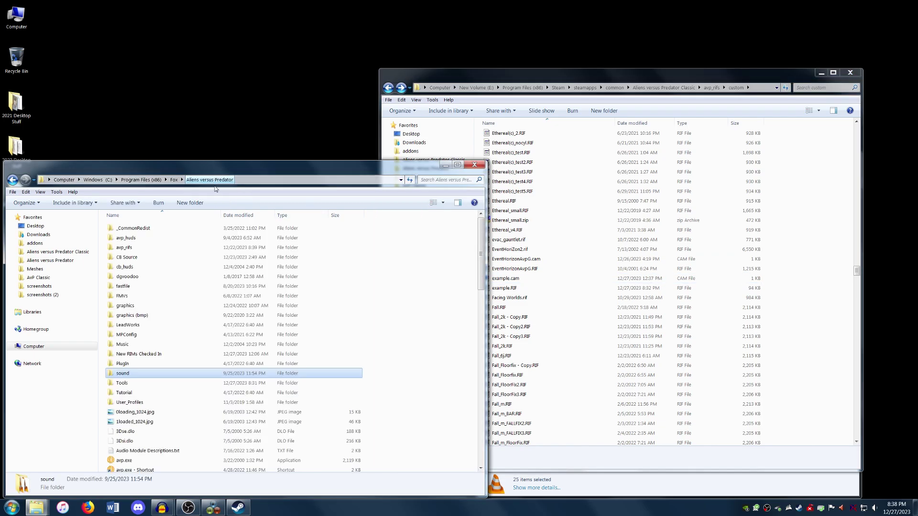
double_click(156, 384)
double_click(168, 353)
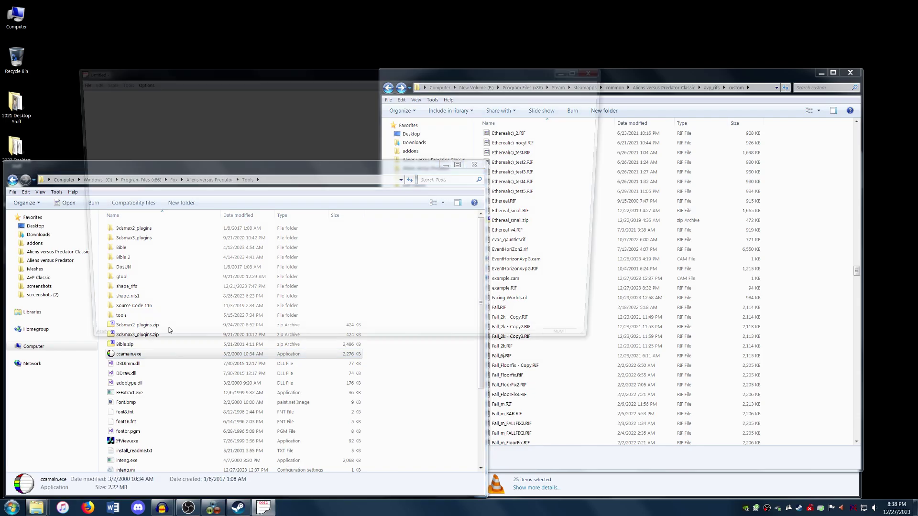
Open the level file example.RIF from the custom folder in the editor.
left_click(74, 82)
left_click(91, 100)
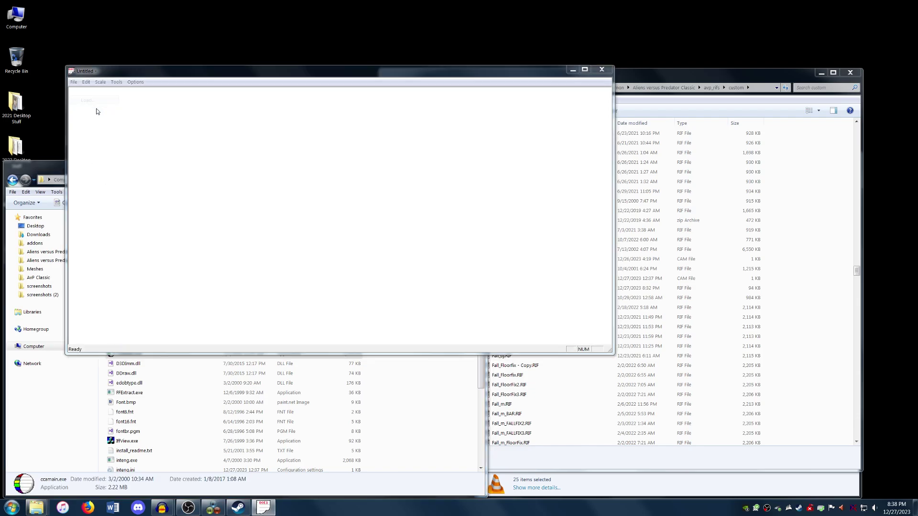
left_click(404, 184)
type("example.RIF")
double_click(546, 194)
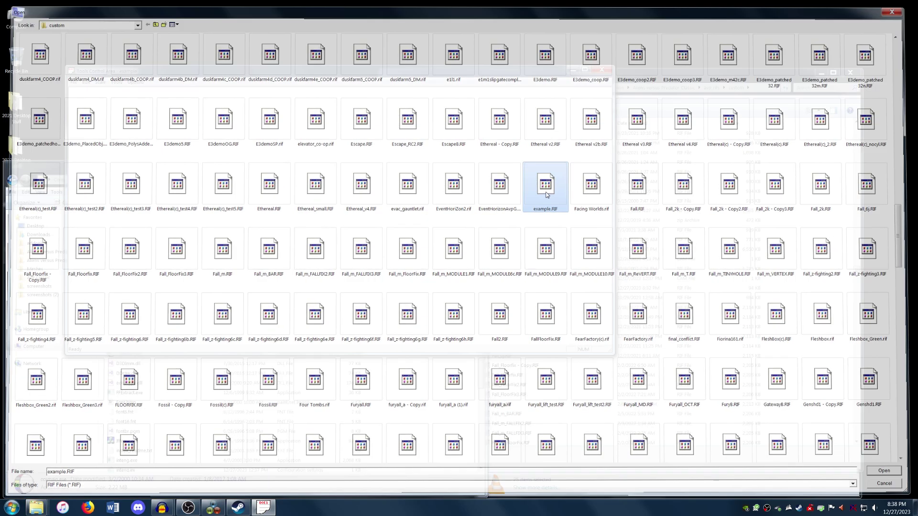
Set the level's sound directory to Env\Example and save the RIF file.
left_click(85, 82)
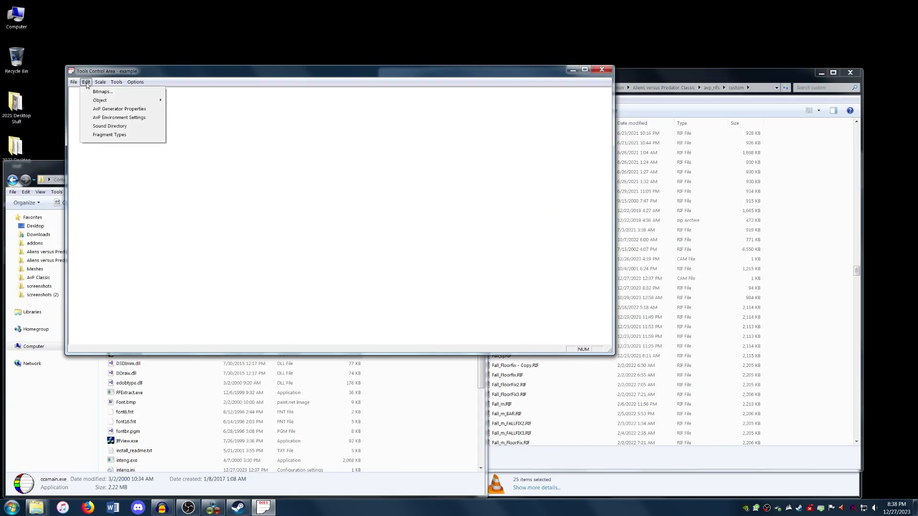
left_click(115, 126)
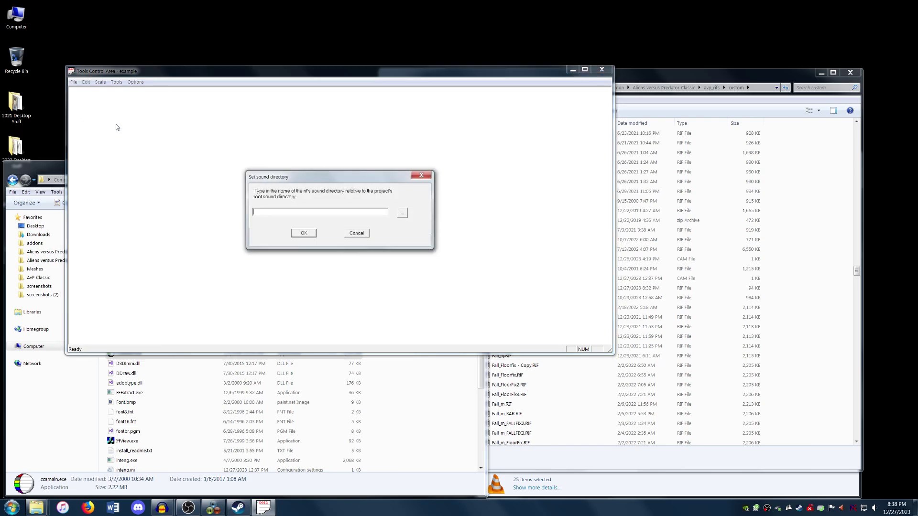
left_click(402, 214)
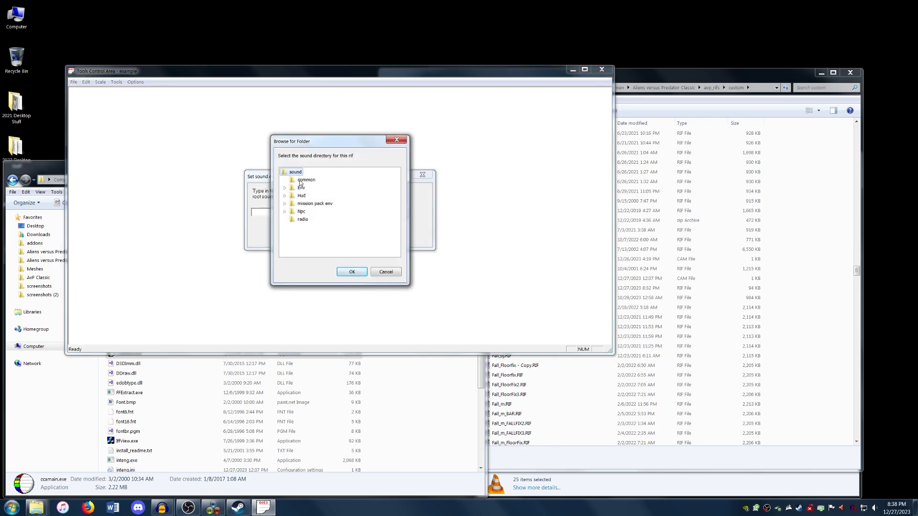
left_click(285, 188)
left_click_drag(396, 183, 400, 210)
left_click(317, 213)
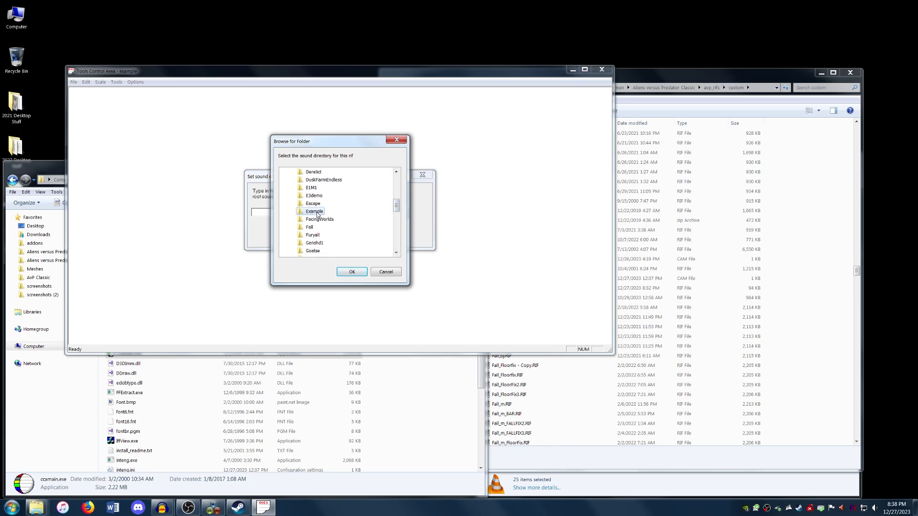
left_click(358, 274)
left_click(303, 234)
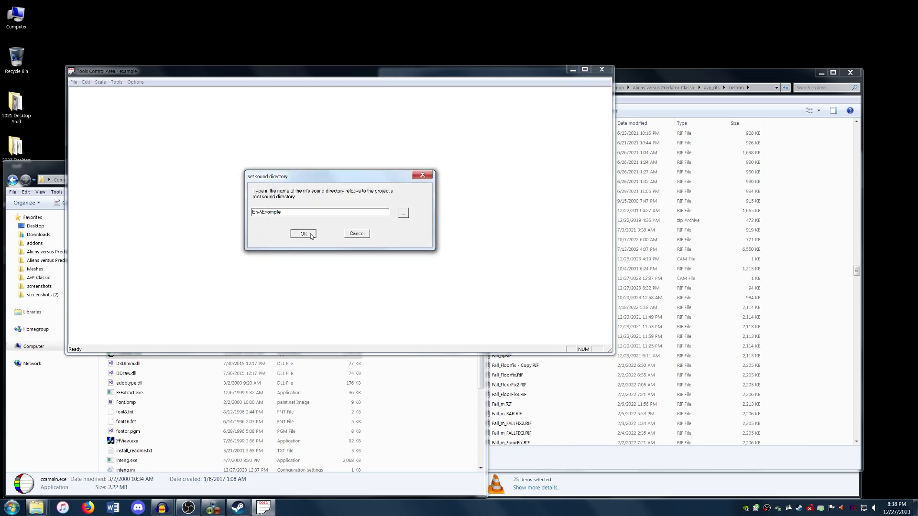
left_click(74, 84)
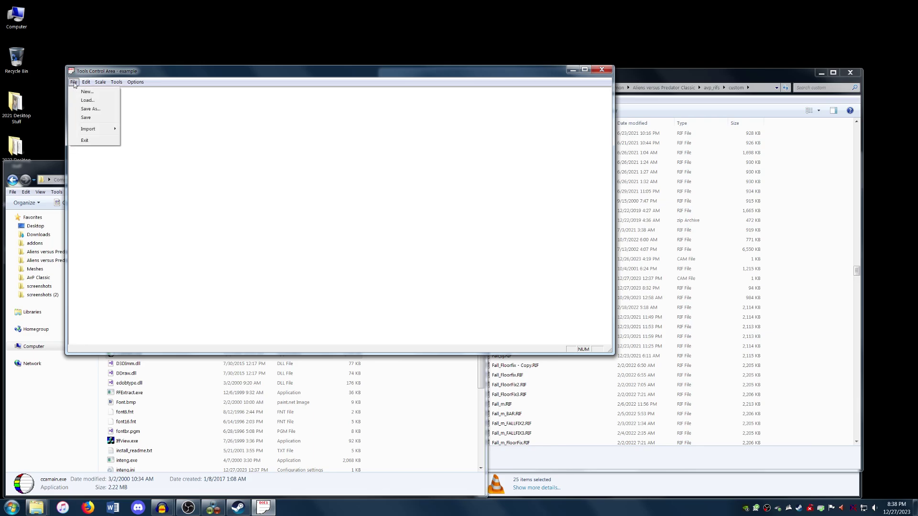
left_click(85, 118)
Review the list of bitmaps used by the example level.
left_click(86, 81)
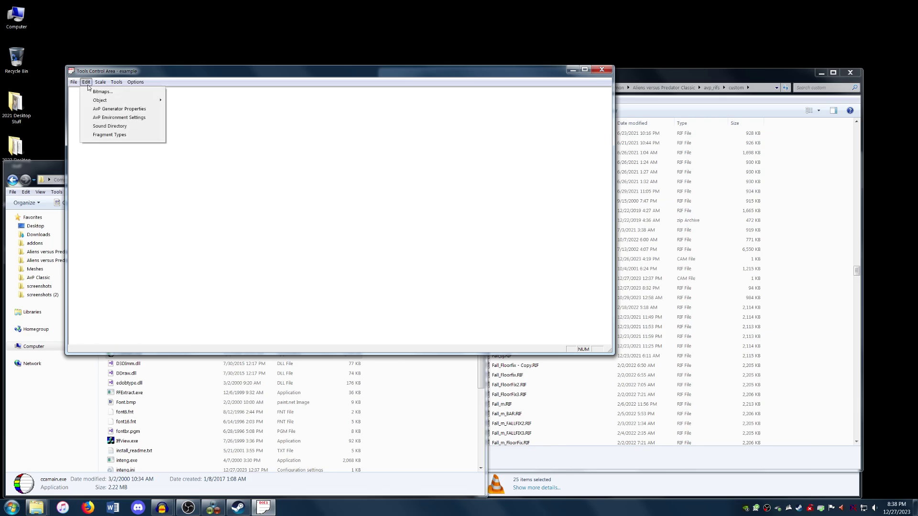
left_click(101, 91)
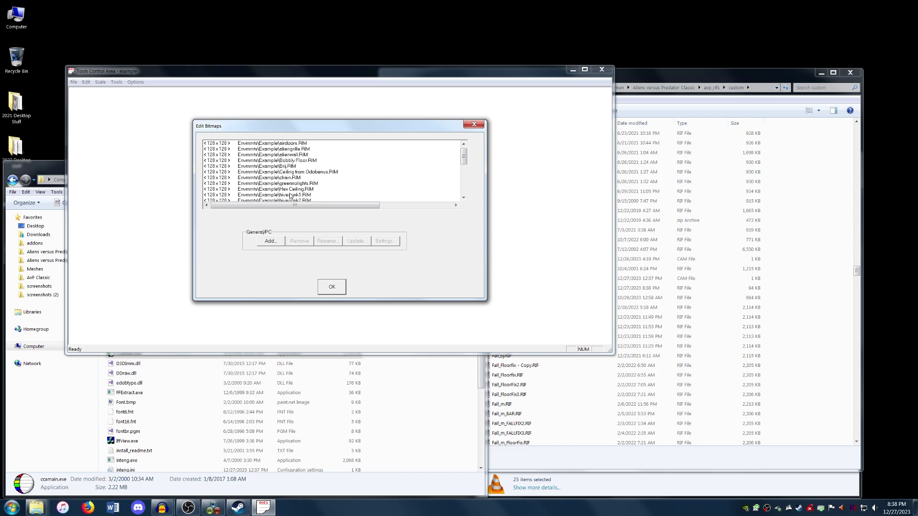
mouse_move(463, 157)
left_mouse_down()
mouse_move(465, 180)
mouse_move(466, 158)
left_mouse_up()
left_click(474, 125)
left_click(86, 82)
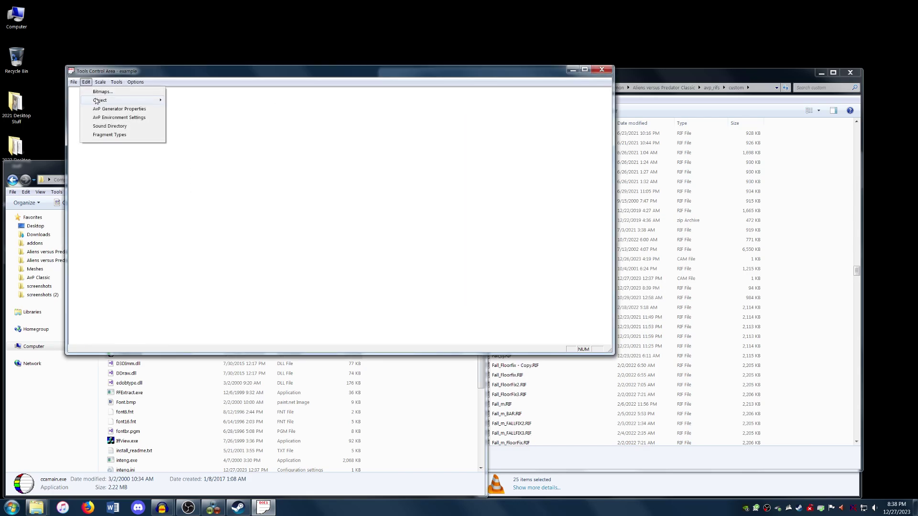
left_click(86, 82)
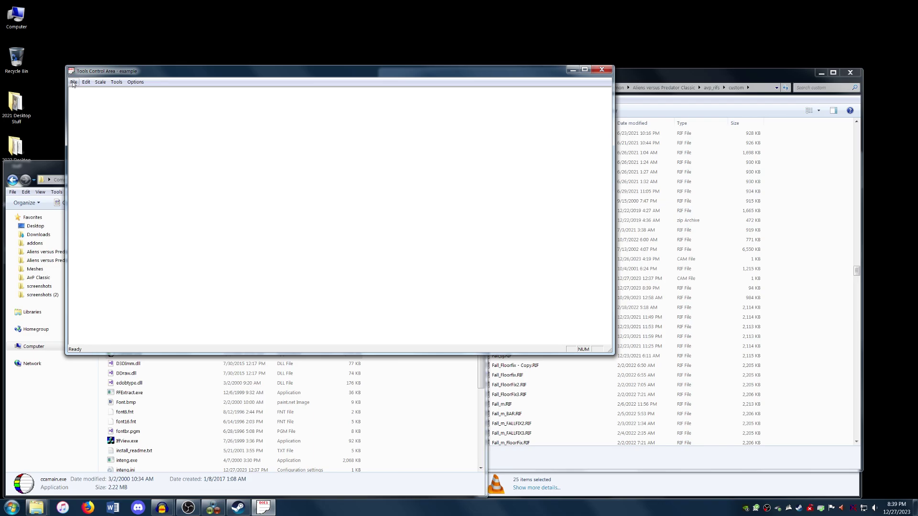
Save the example level again and exit the Tools Control Area.
left_click(73, 82)
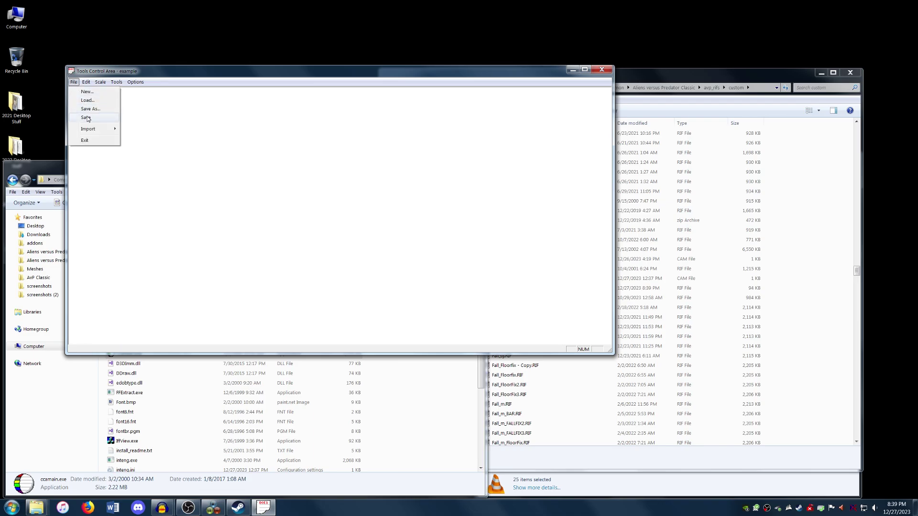
left_click(86, 117)
left_click(74, 82)
left_click(94, 139)
left_click(365, 347)
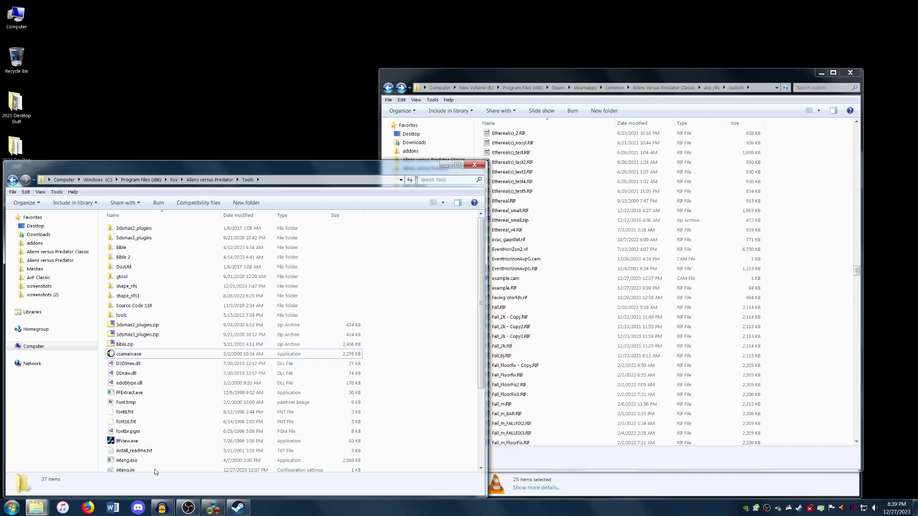
Open example.RIF from the custom folder in the 3D level editor and switch to Object Placement mode.
left_click(36, 508)
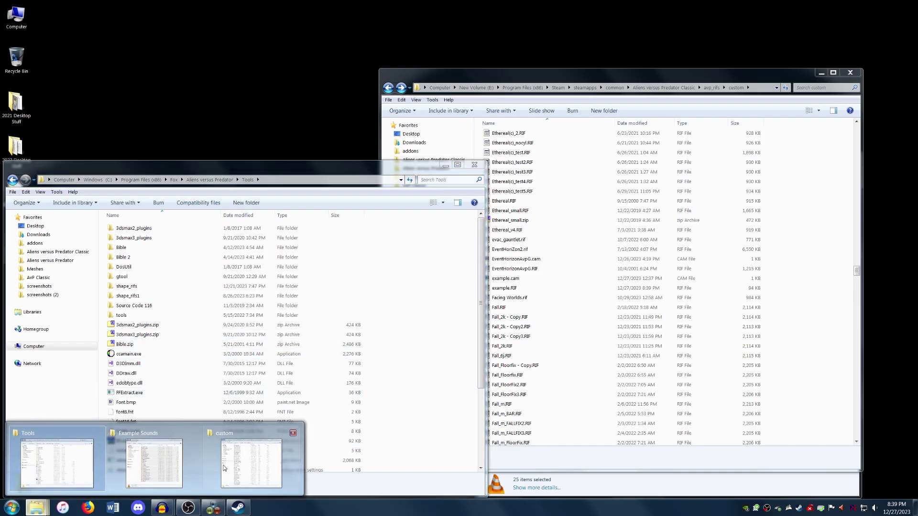
left_click(227, 469)
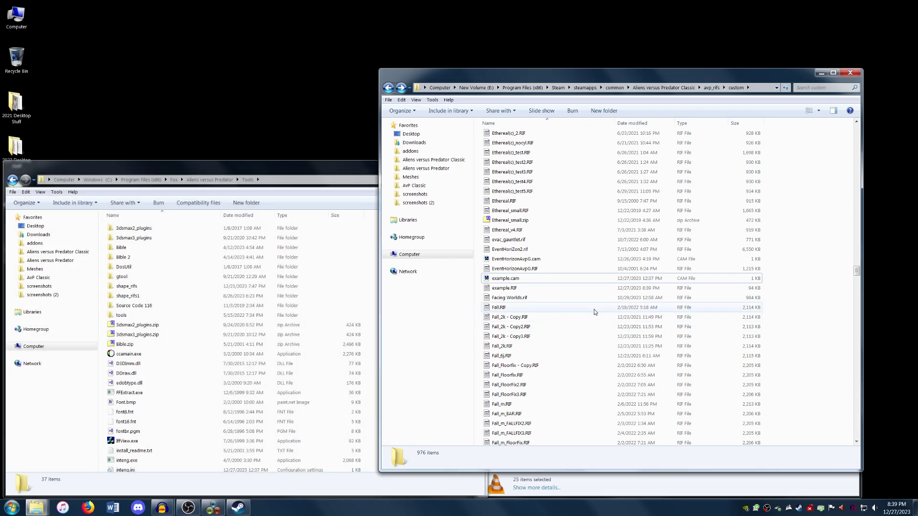
left_click(539, 288)
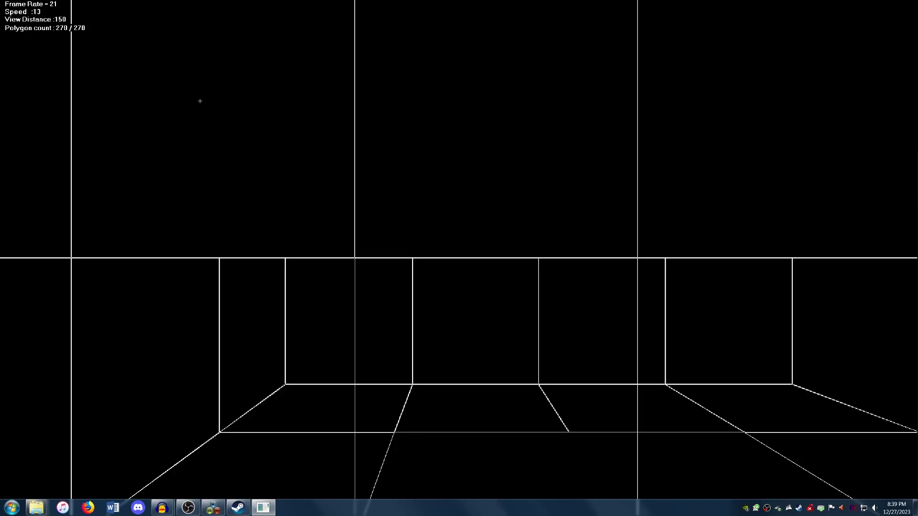
left_click(27, 3)
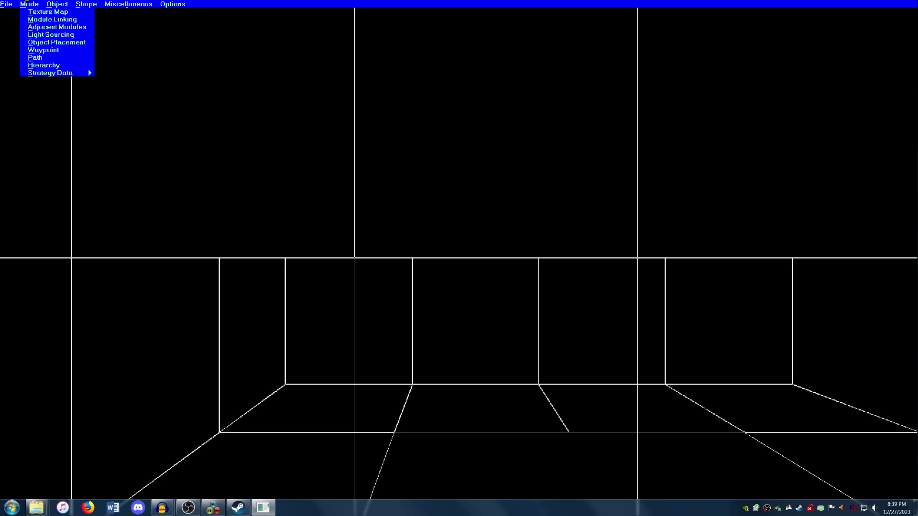
left_click(55, 42)
Create a sound object named amb1 in the room with the yellow-striped walls, facing the grated corridor.
key("Left")
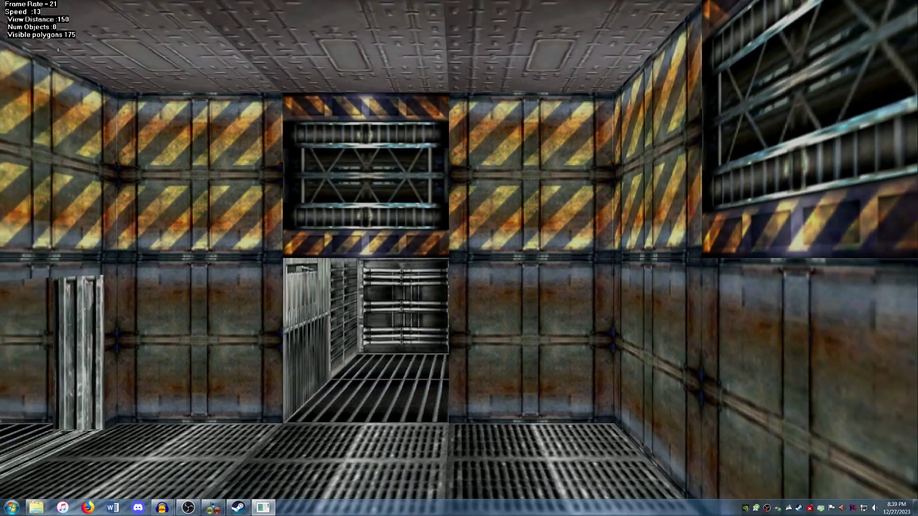
key("Up")
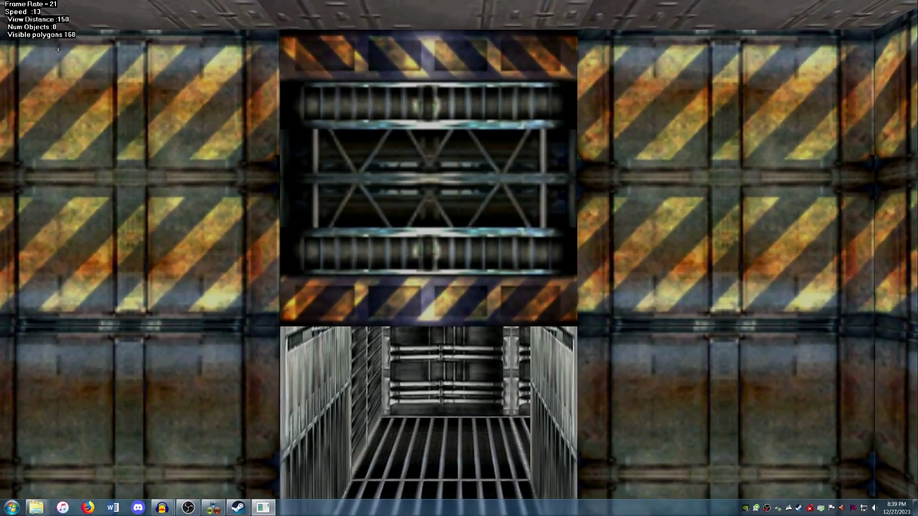
key("Down")
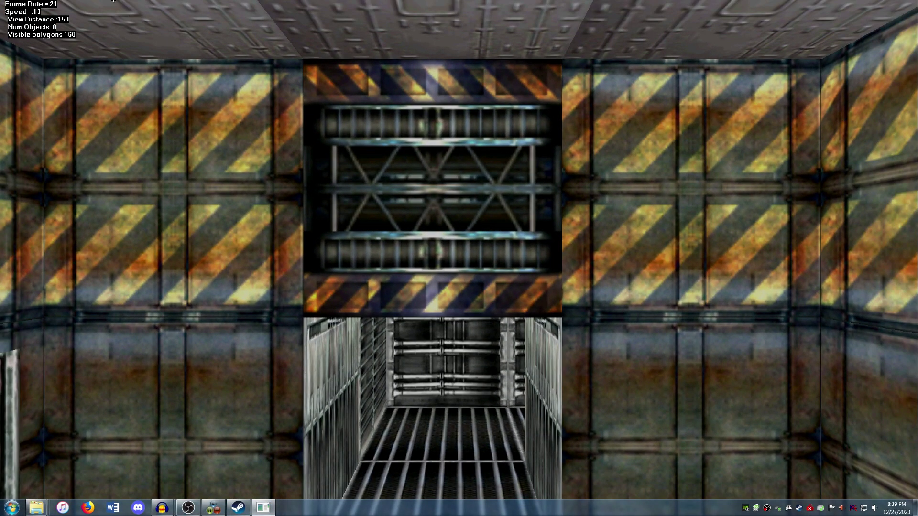
left_click(67, 4)
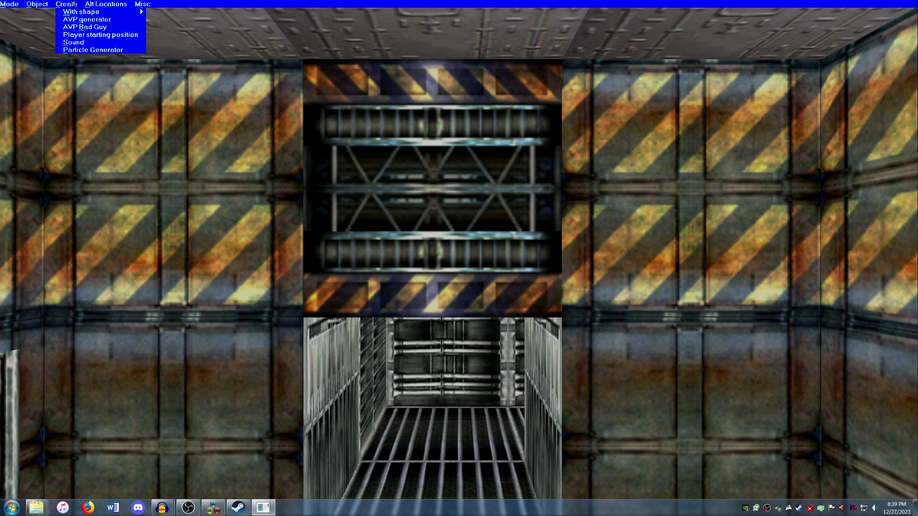
left_click(83, 42)
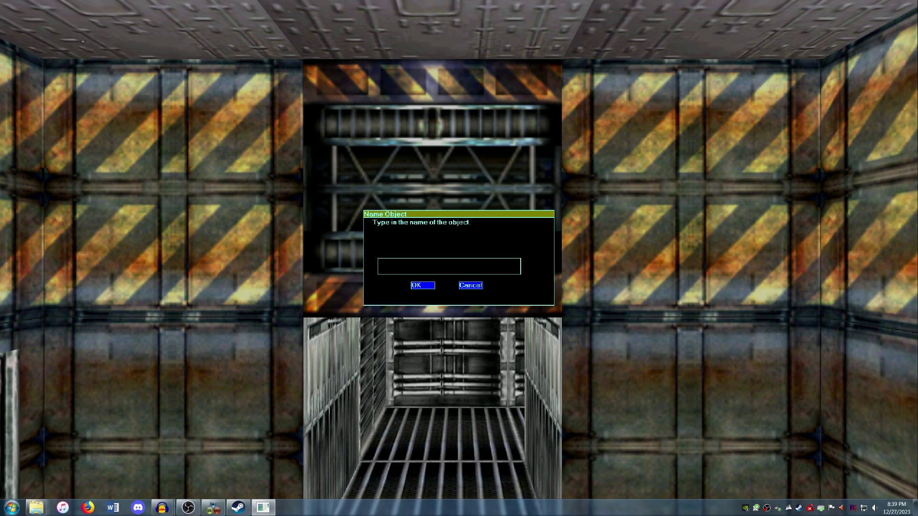
type("amb1")
key("Return")
Edit the amb1 sound object and assign ambie2.wav as its sound file.
key("Down")
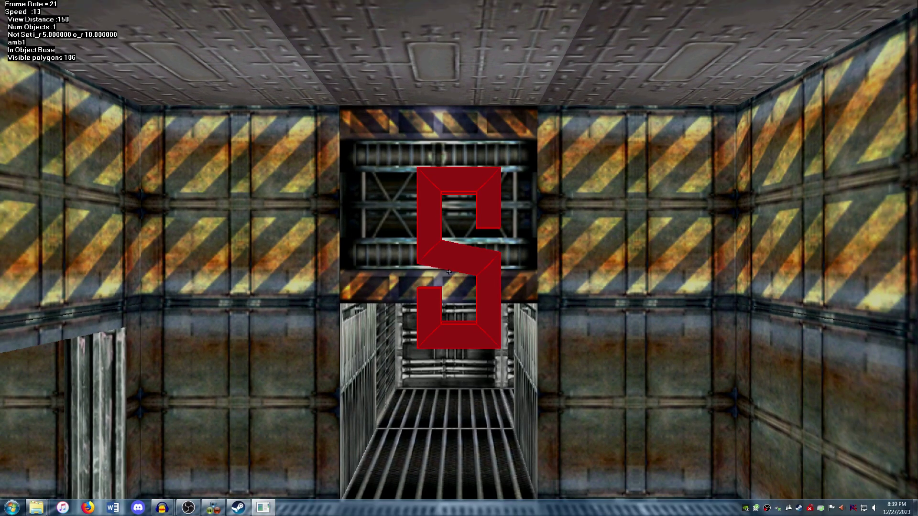
key("Down")
key("Up")
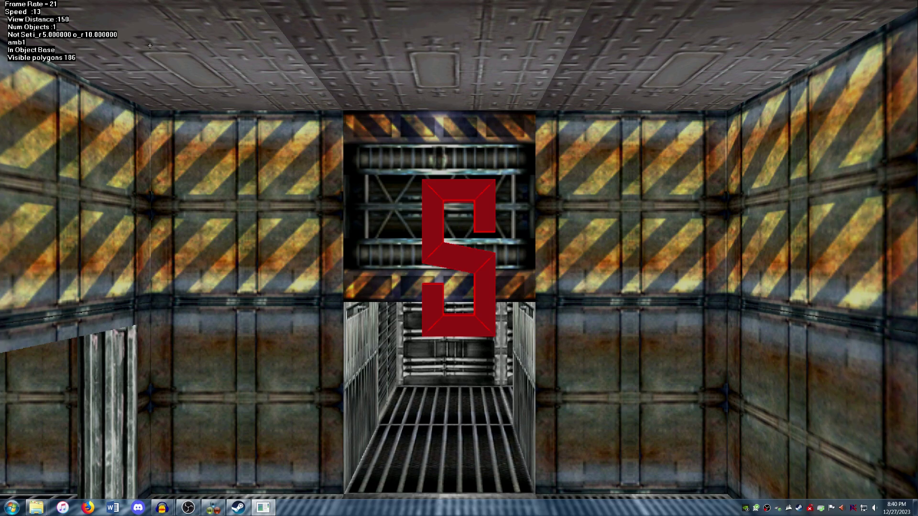
left_click(37, 3)
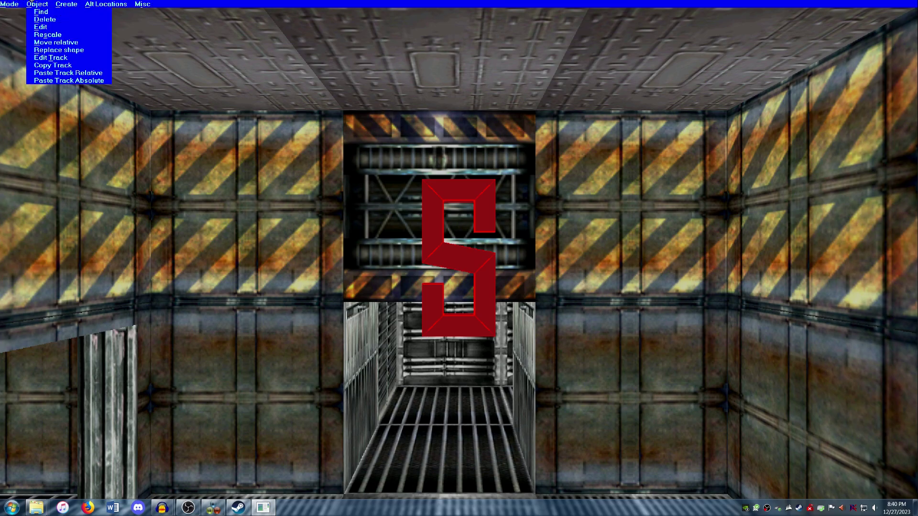
left_click(46, 25)
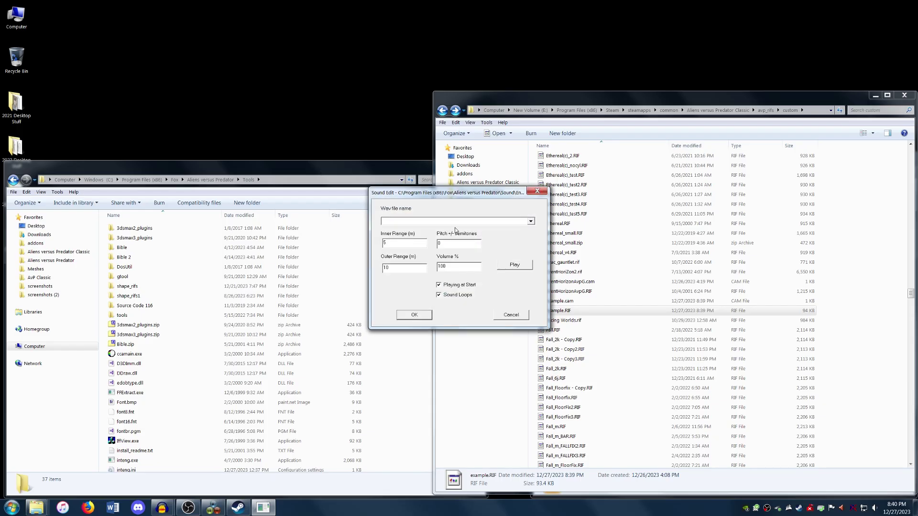
left_click(531, 222)
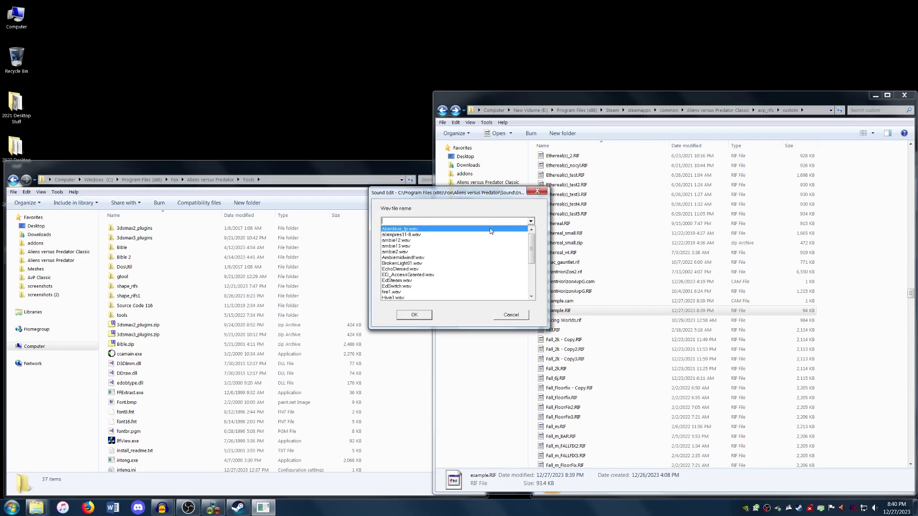
left_click(444, 252)
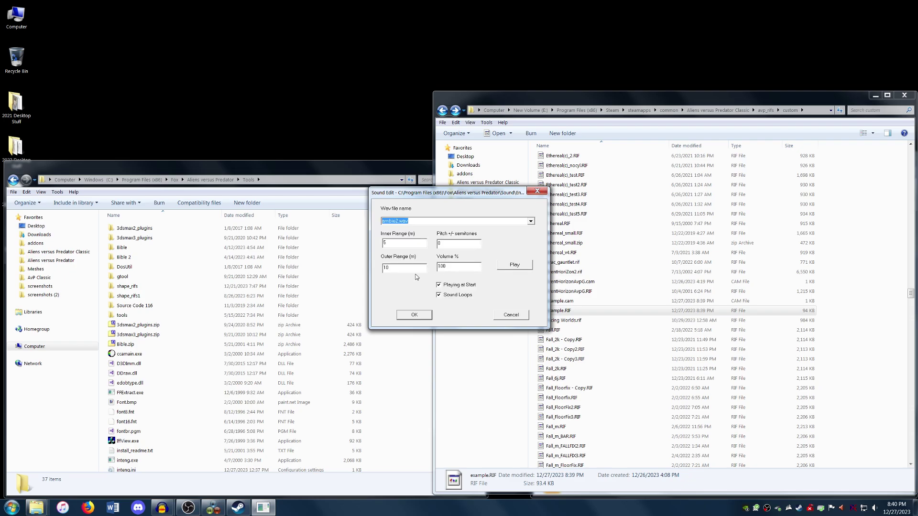
Set the amb1 sound's inner range to 10 m and outer range to 20 m.
double_click(407, 243)
key("Tab")
type("20")
left_click(424, 317)
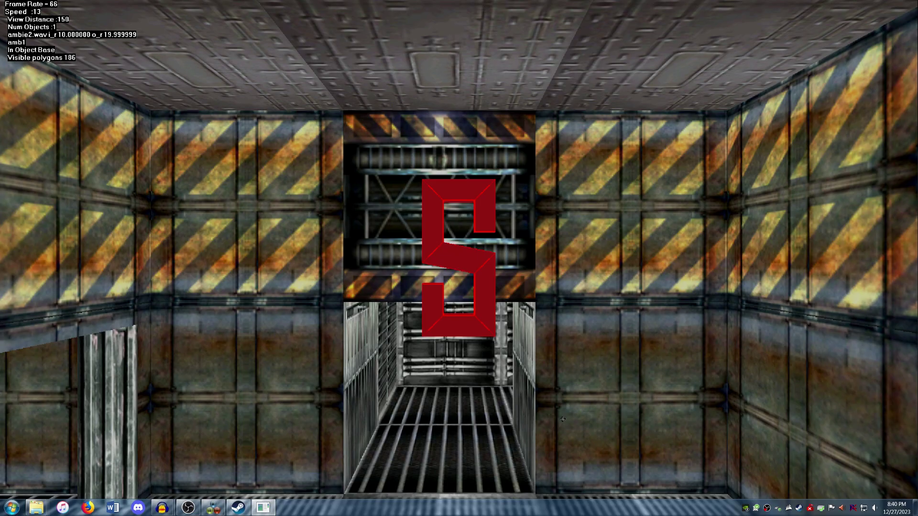
Reopen the amb1 sound's properties and set its volume to 50%.
key("Up")
key("Down")
key("Up")
key("Return")
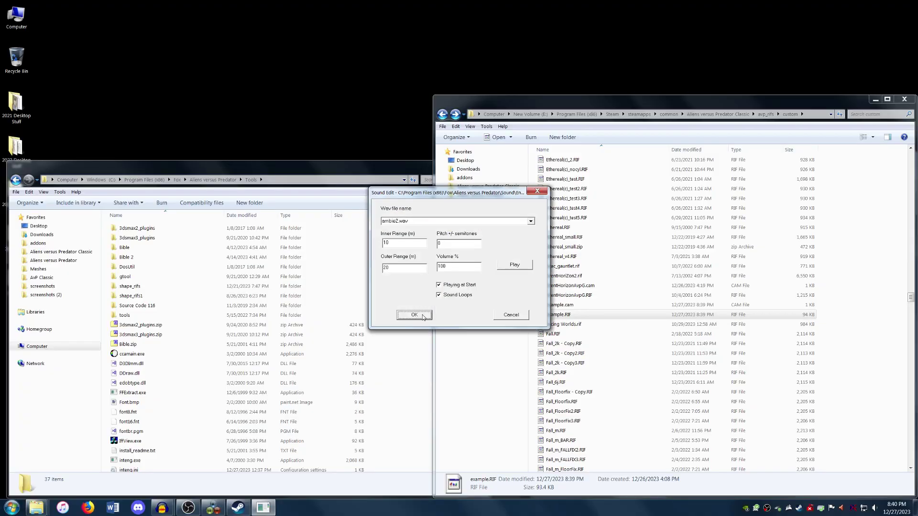
double_click(441, 266)
type("50")
key("Return")
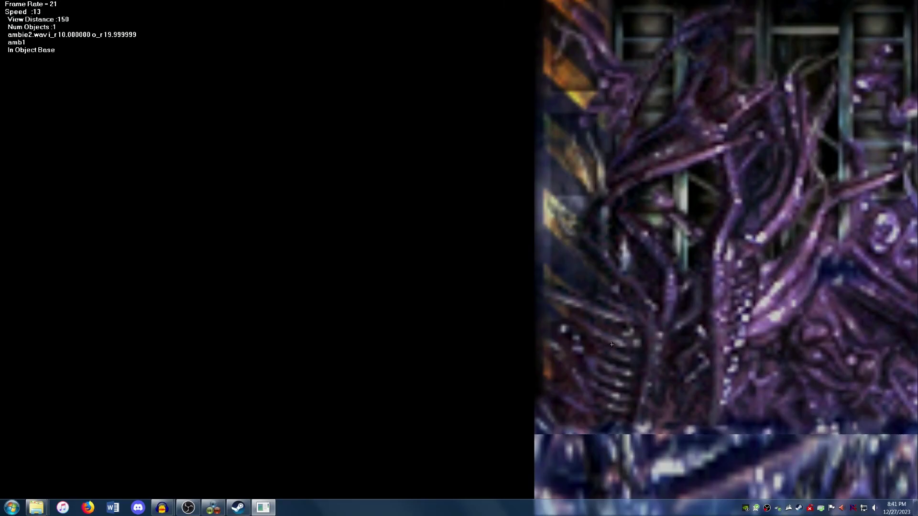
Create a sound object named amb2 in the grated corridor, in front of the computer consoles.
key("Right")
key("Up")
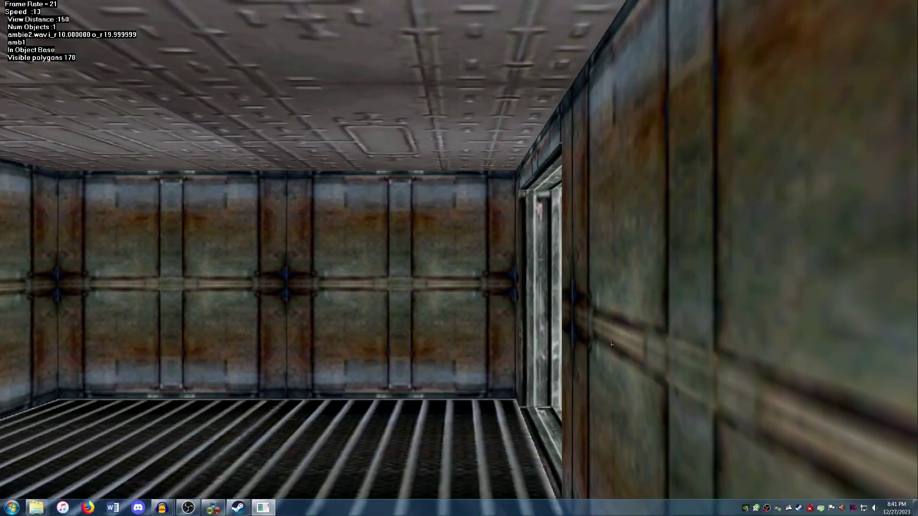
key("Right")
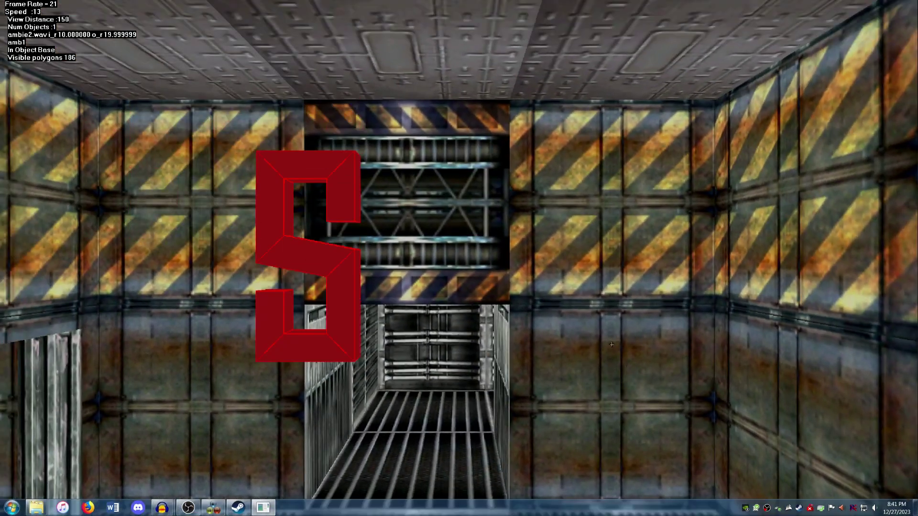
key("Up")
key("Right")
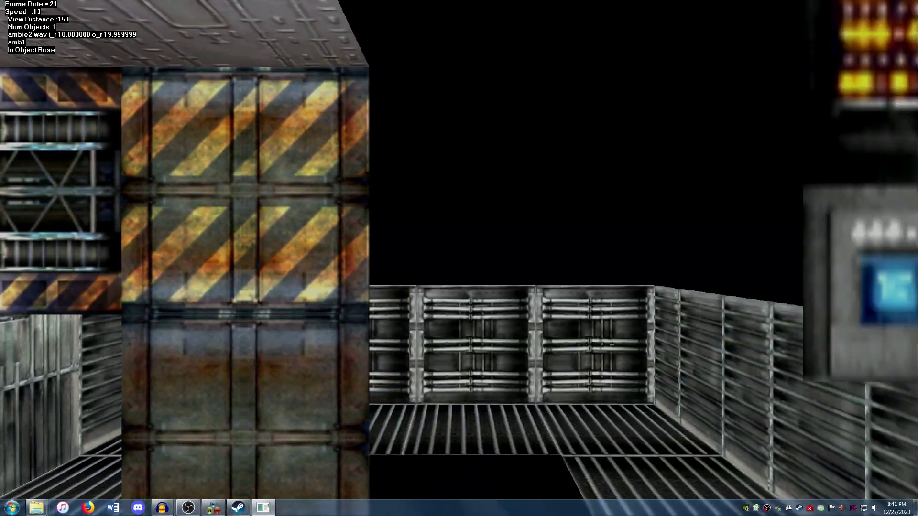
key("Right")
key("Up")
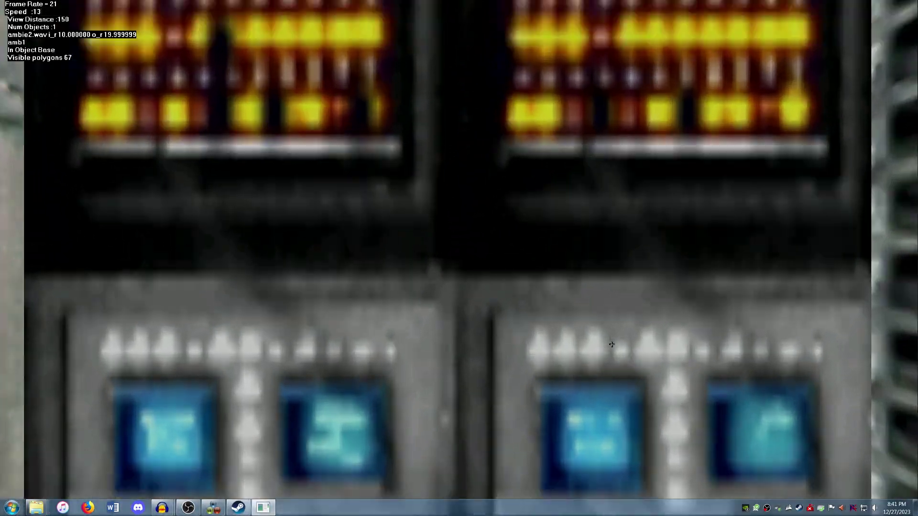
key("Up")
mouse_move(249, 1)
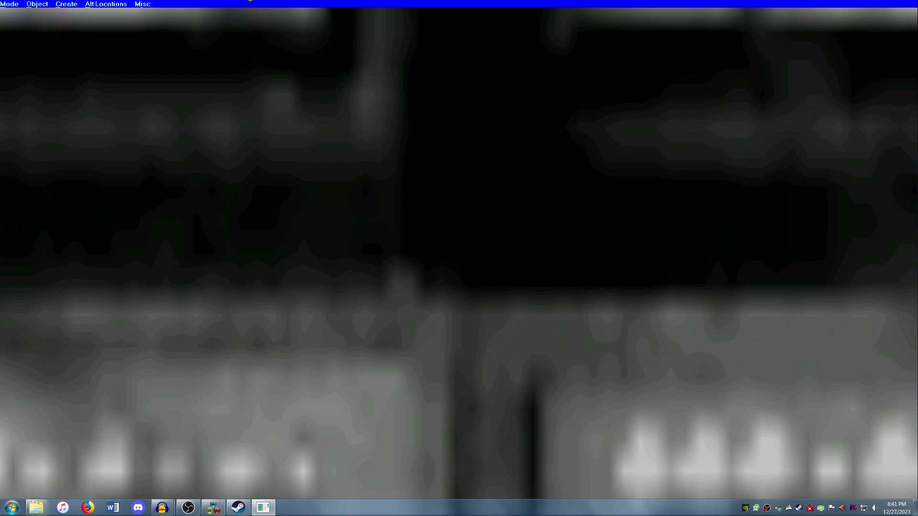
left_click(67, 4)
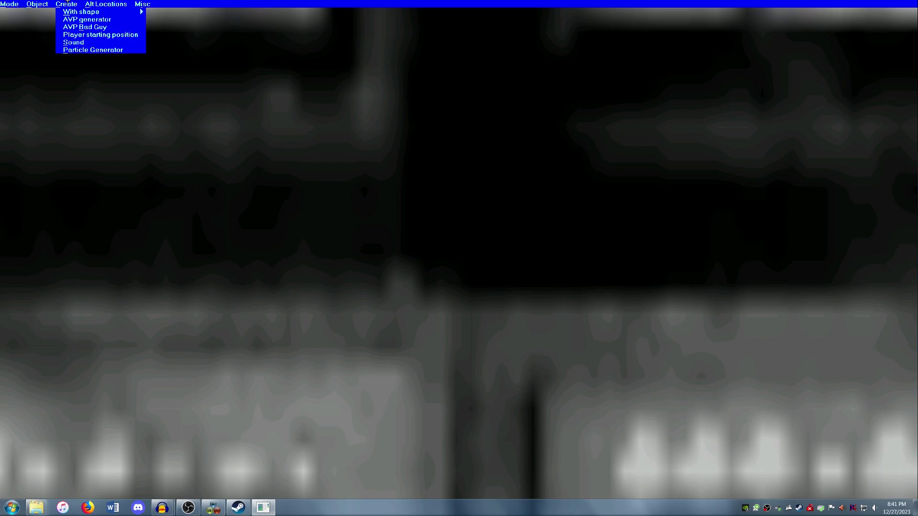
left_click(78, 39)
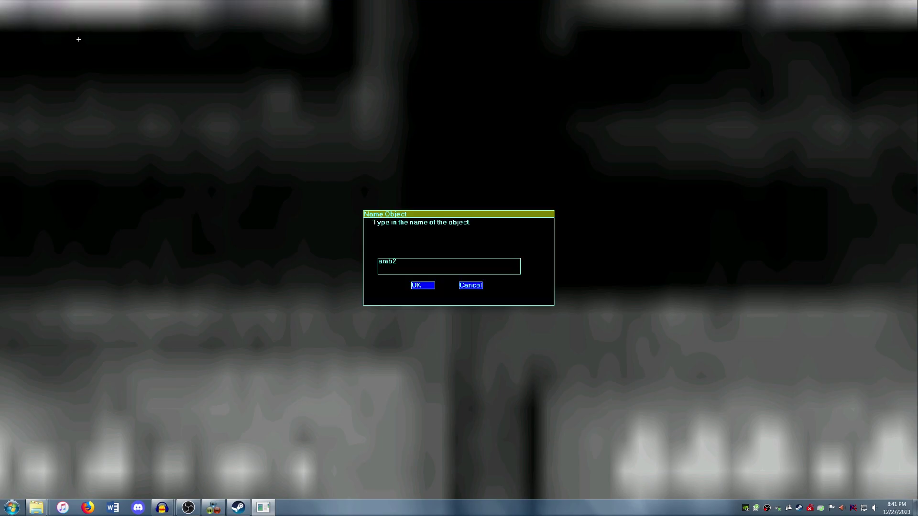
type("amb2")
key("Return")
Edit the amb2 sound object and assign spacelab.wav as its sound file.
key("Down")
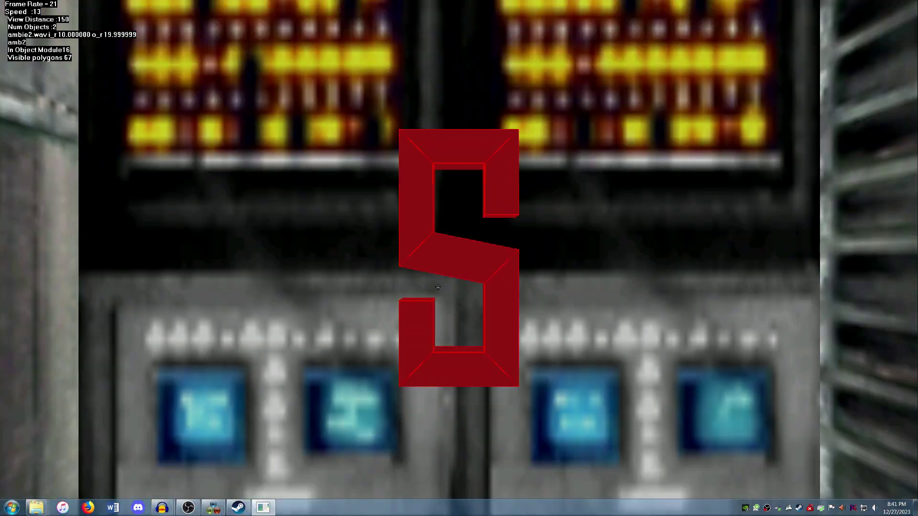
double_click(477, 275)
left_click(530, 222)
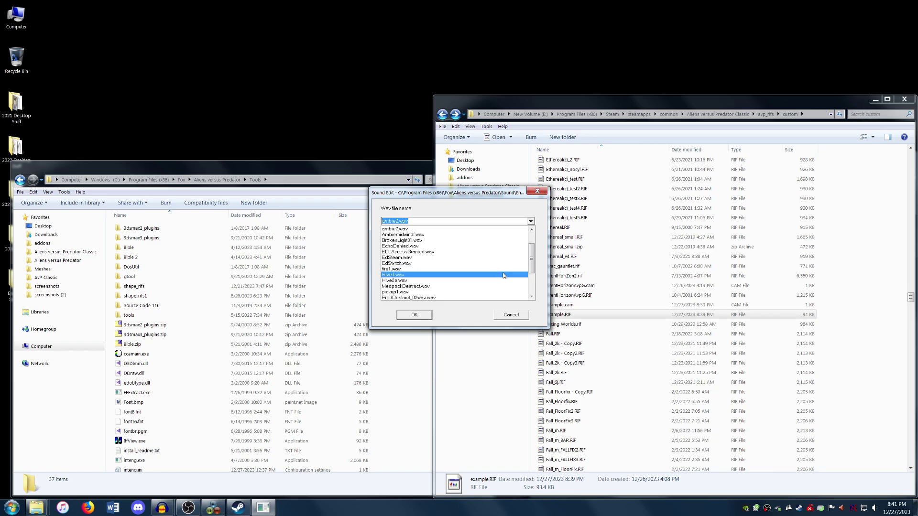
scroll(499, 259, "up", 1)
scroll(499, 258, "up", 1)
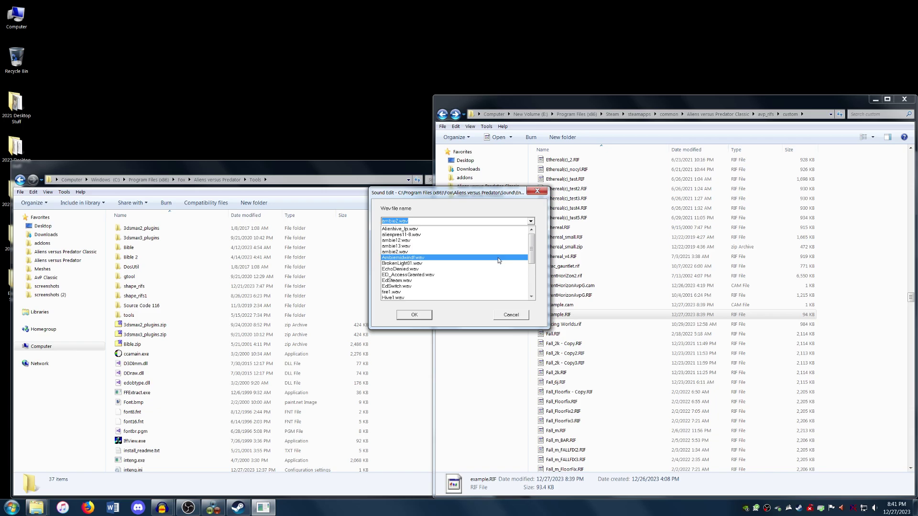
scroll(495, 262, "down", 1)
scroll(495, 261, "down", 1)
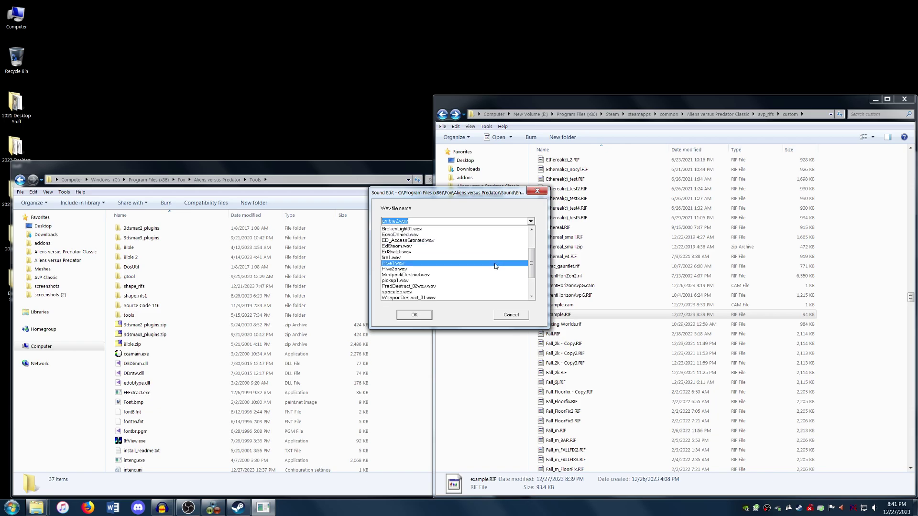
left_click(480, 291)
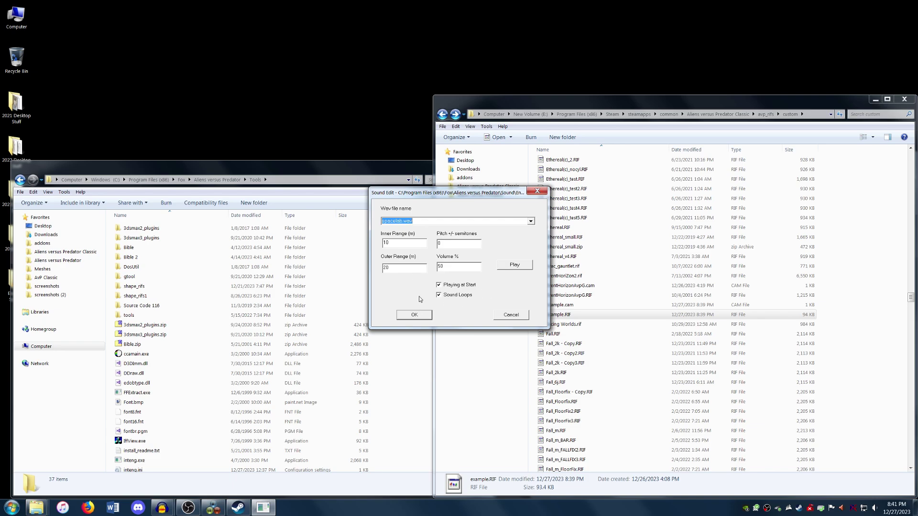
left_click(416, 315)
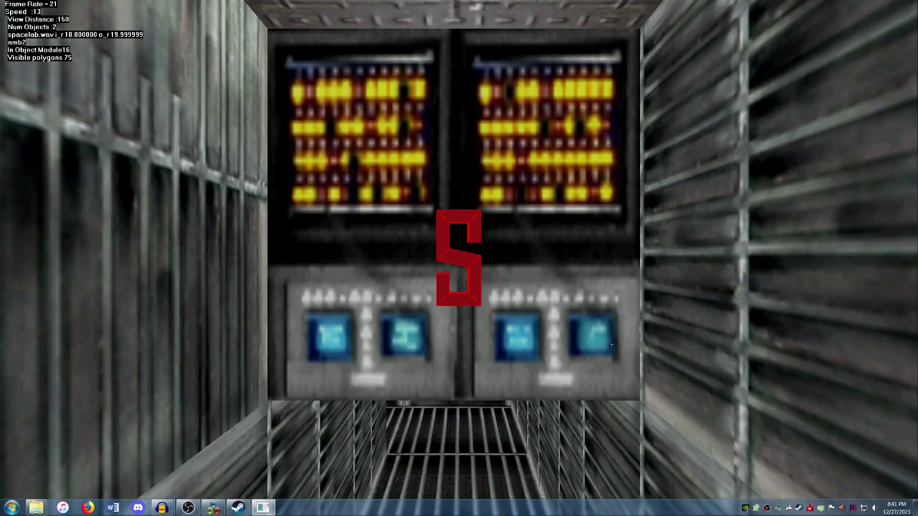
Move the amb2 sound object below the consoles to the pipe-walled area at the end of the lower corridor, near the ceiling.
key("Up")
key("Down")
key("Page_Down")
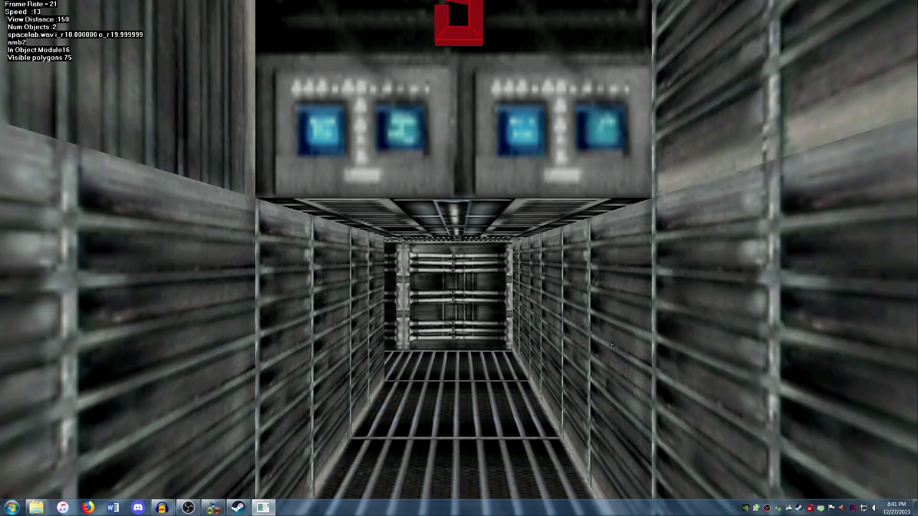
key("Page_Up")
key("Page_Down")
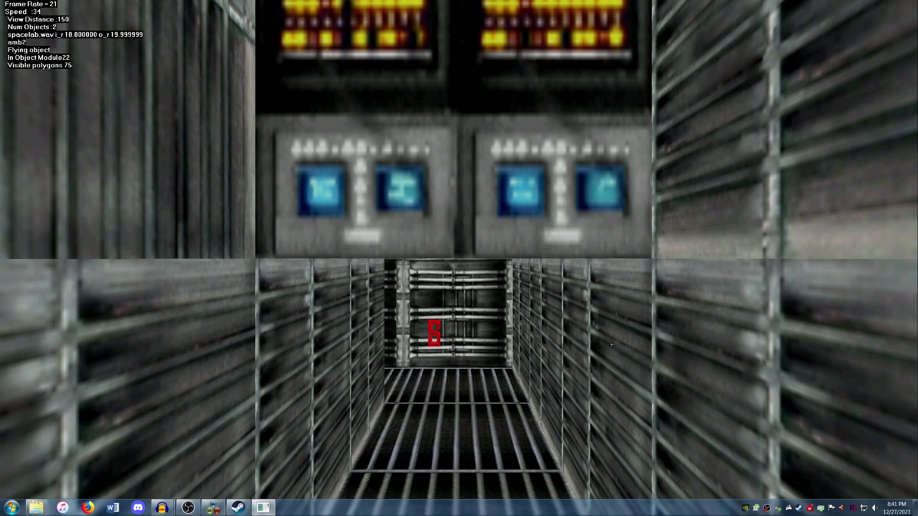
key("Page_Down")
key("Up")
key("Up")
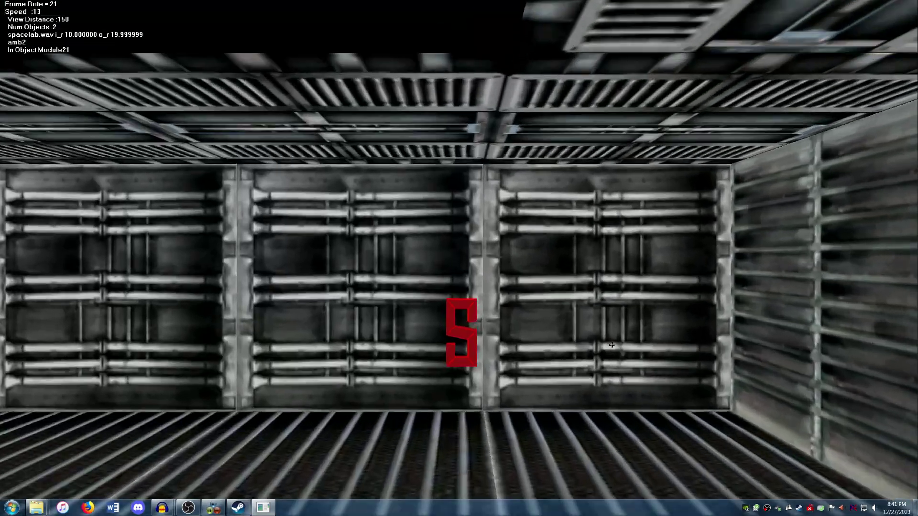
key("Up")
key("Left")
key("Page_Up")
Set the amb1 sound's inner range to 5 m and outer range to 10 m.
key("Down")
key("Down")
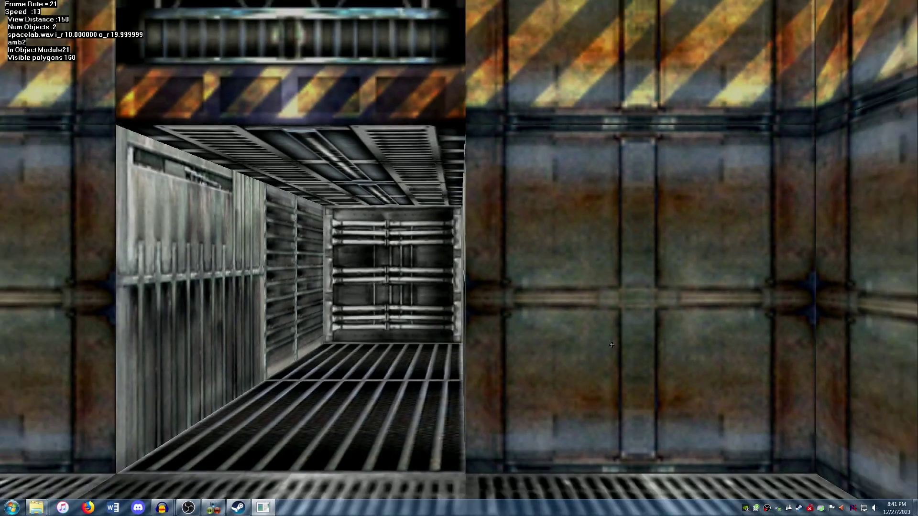
key("Up")
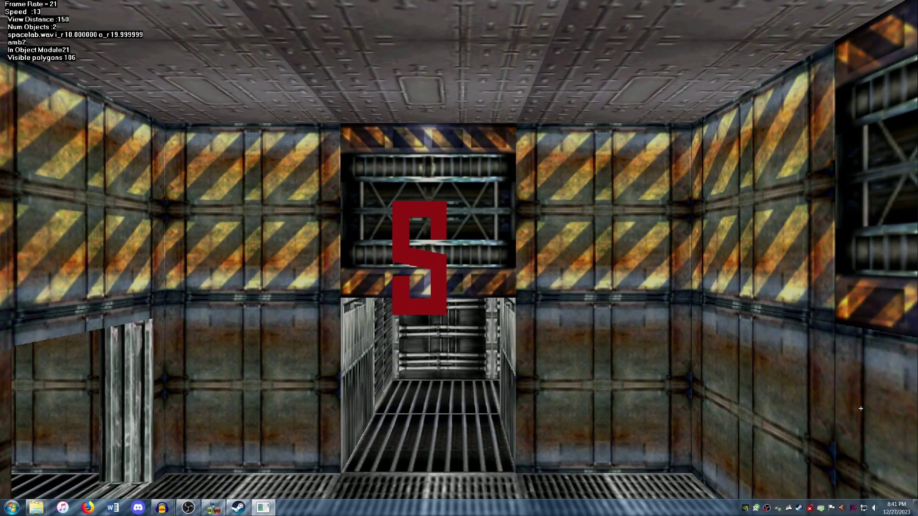
left_click(425, 261)
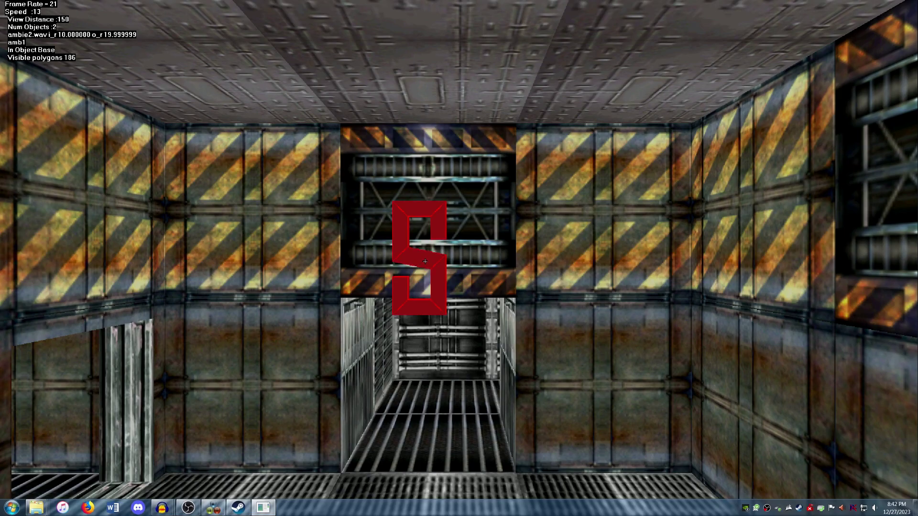
key("e")
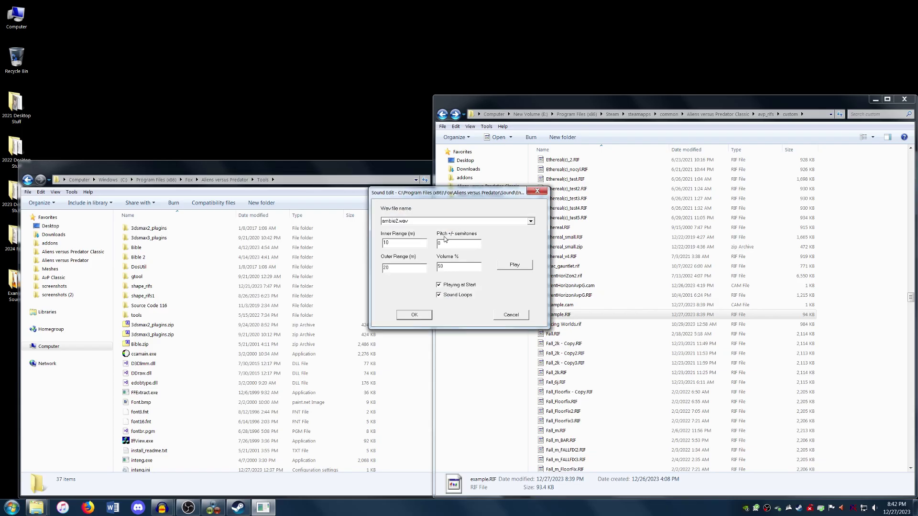
left_click_drag(397, 243, 365, 236)
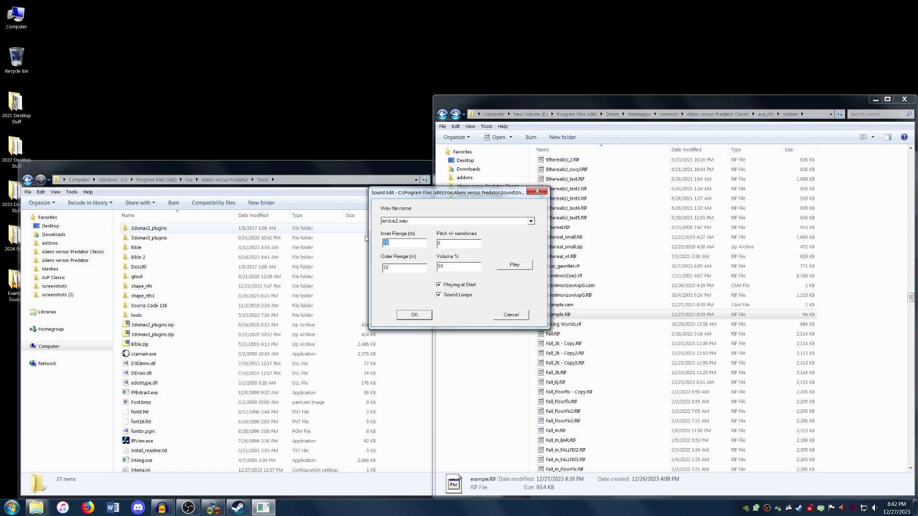
type("5")
key("Tab")
type("10")
key("Return")
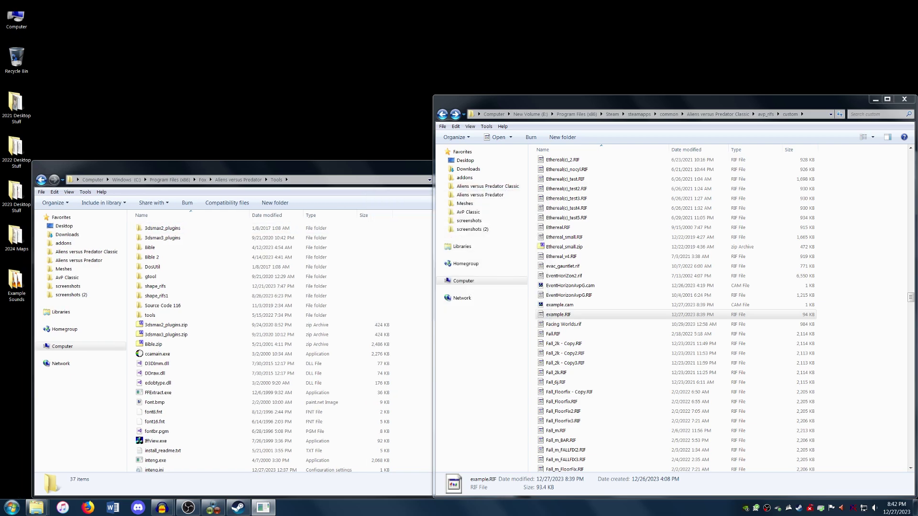
Select the amb2 sound object and set its inner range to 5 m and outer range to 10 m.
key("Up")
key("Right")
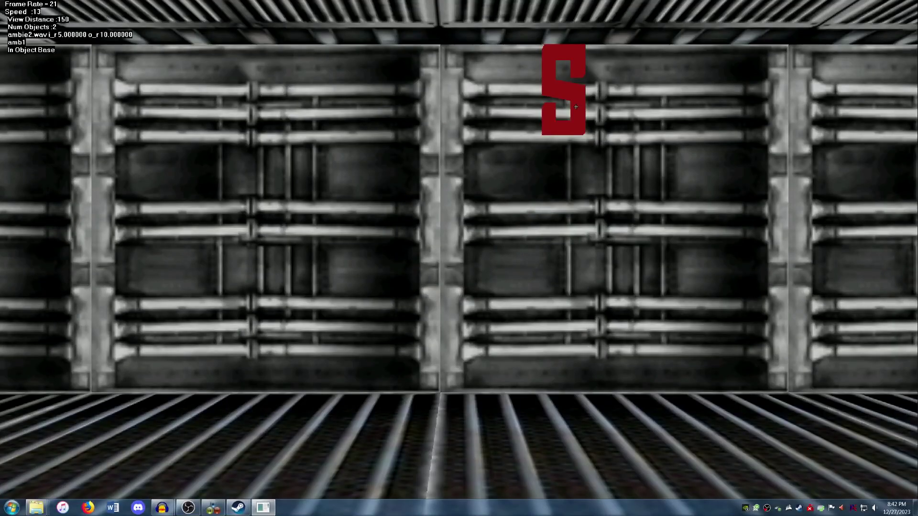
left_click(576, 107)
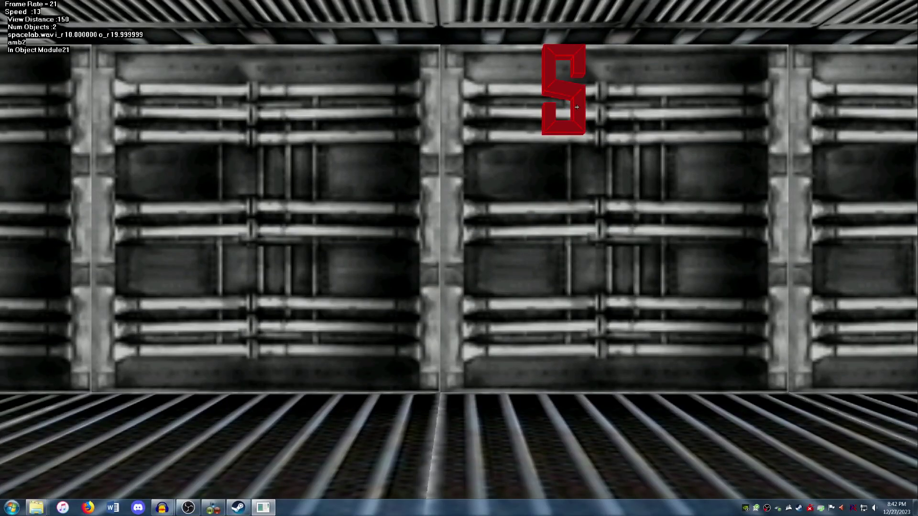
key("Return")
left_click(399, 243)
key("BackSpace")
key("BackSpace")
type("5")
key("Tab")
type("10")
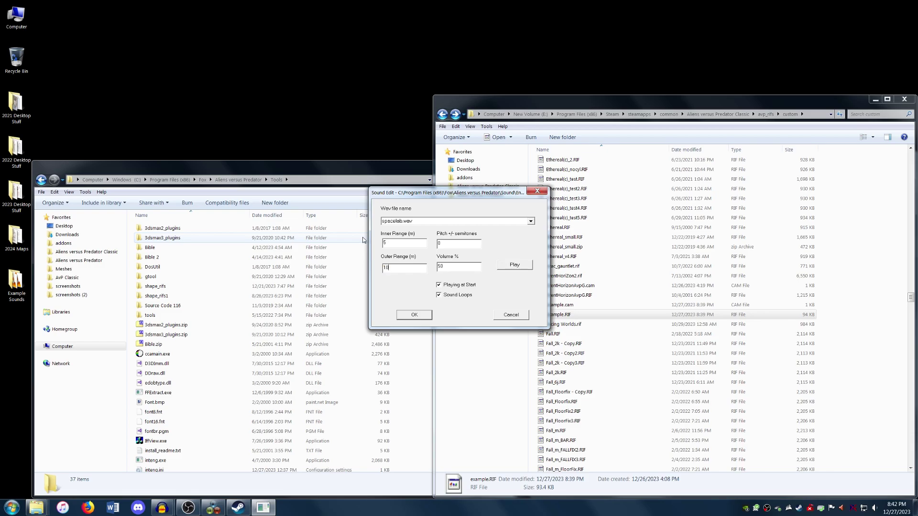
key("Return")
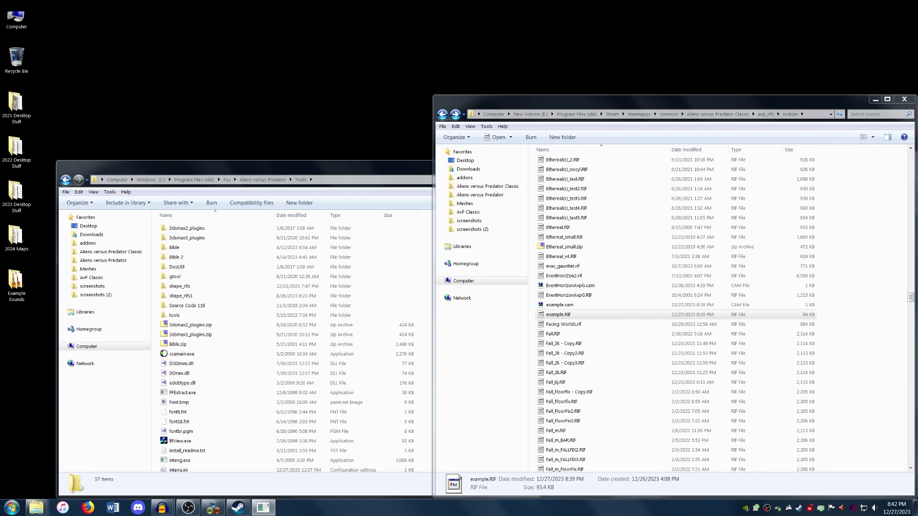
Create another sound object named amb3 in front of the computer consoles.
key("Right")
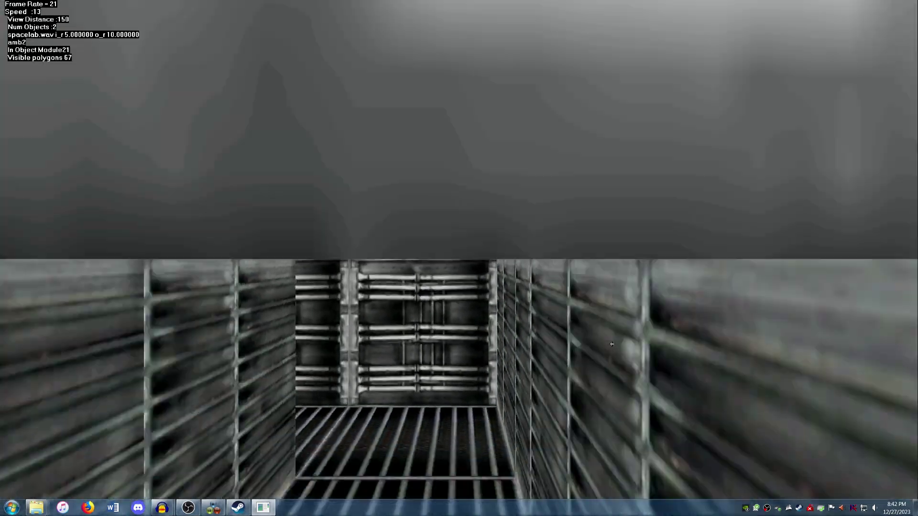
key("Up")
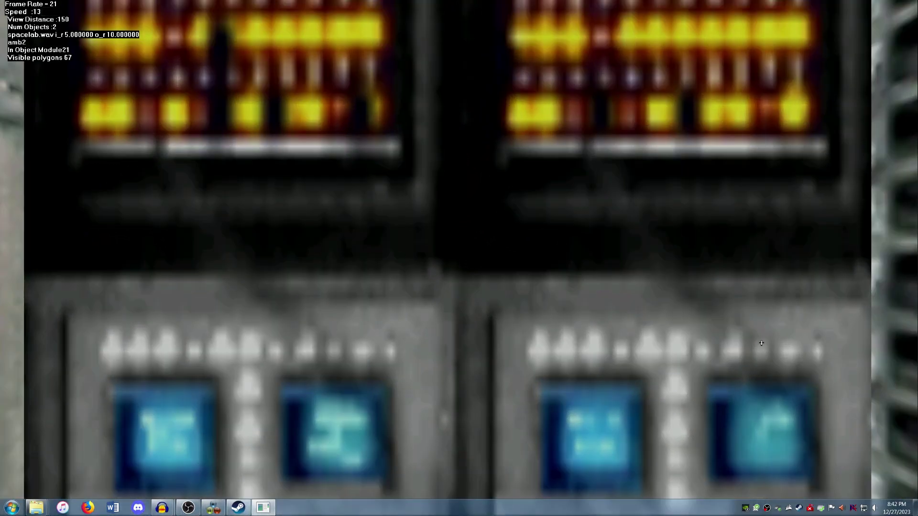
left_click(69, 3)
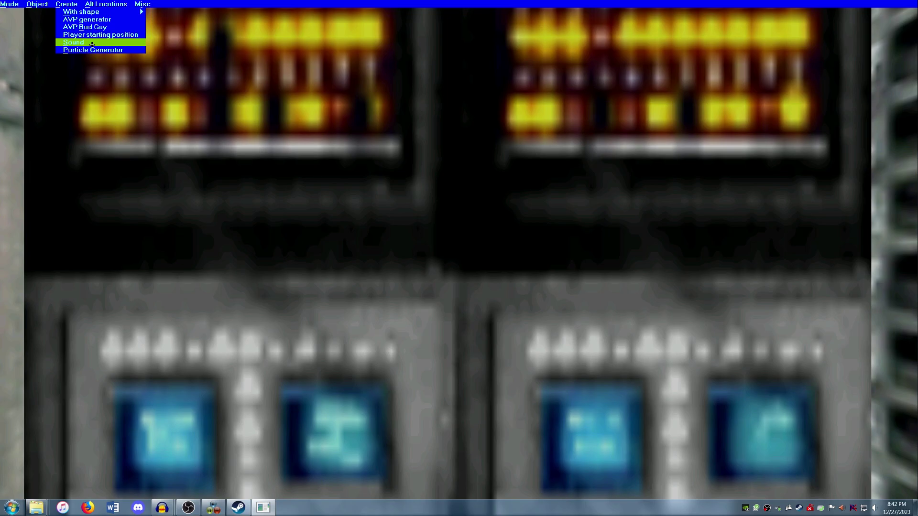
left_click(92, 42)
key("Return")
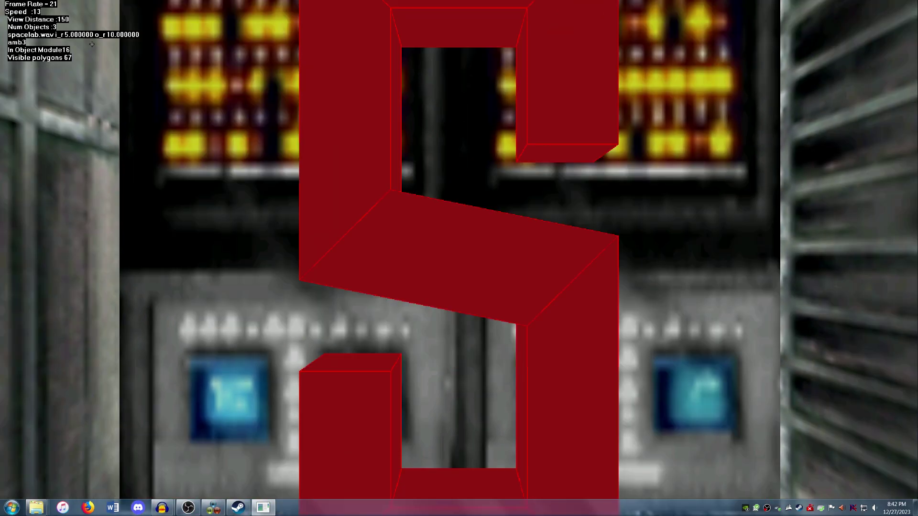
Edit the amb3 sound object and assign BrokenLight01.wav as its sound file.
left_click(530, 220)
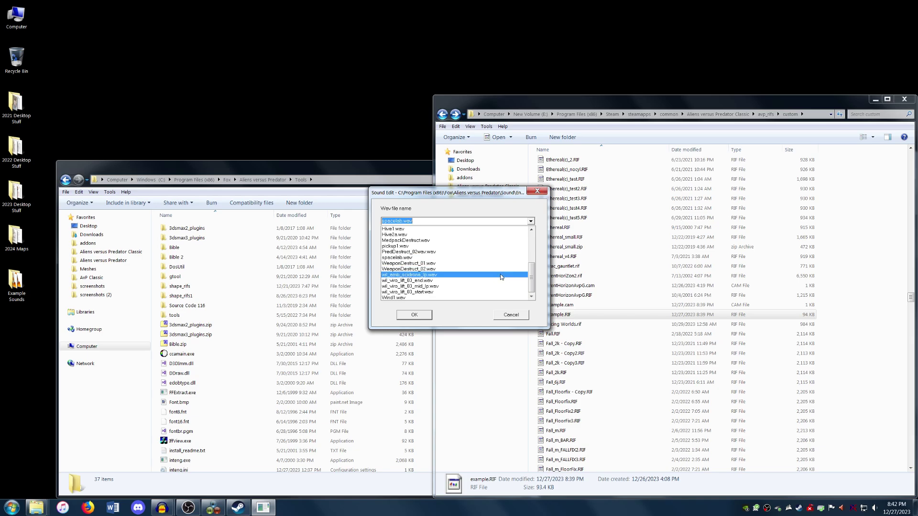
scroll(499, 260, "up", 2)
scroll(499, 258, "up", 2)
scroll(496, 248, "up", 2)
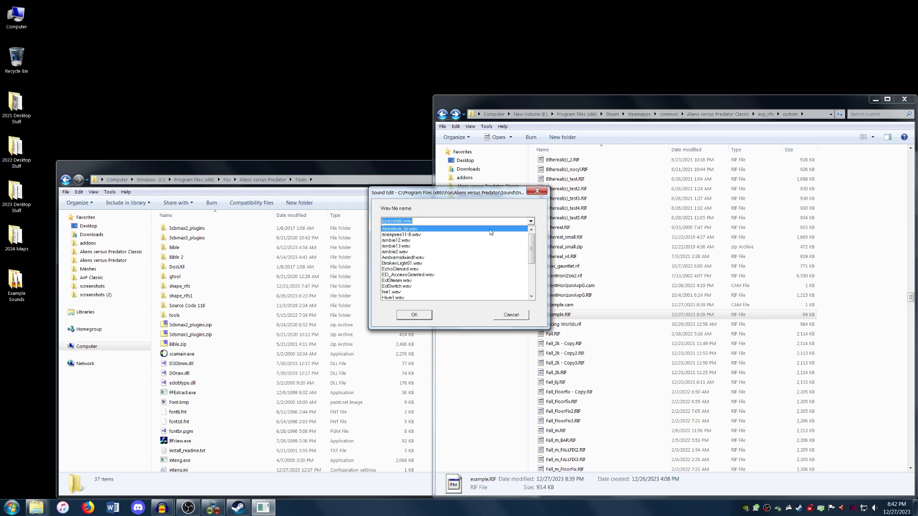
left_click(492, 263)
left_click(424, 315)
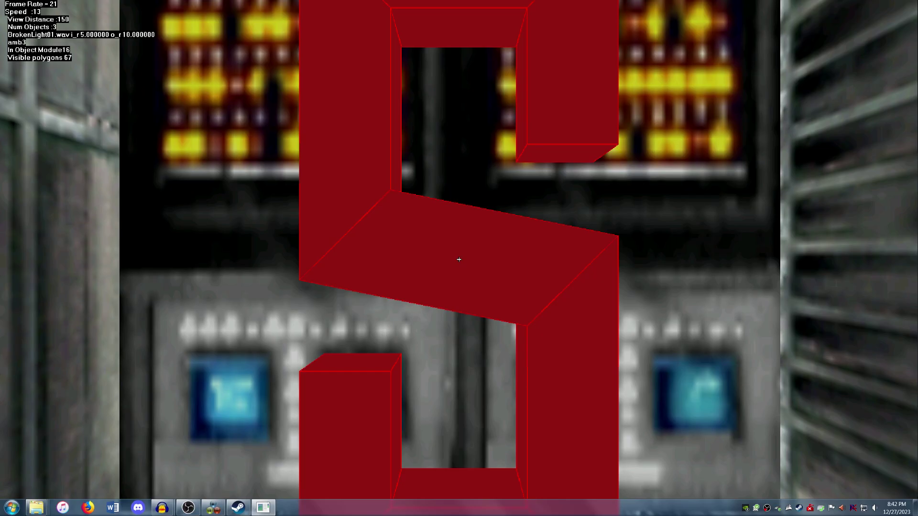
key("Down")
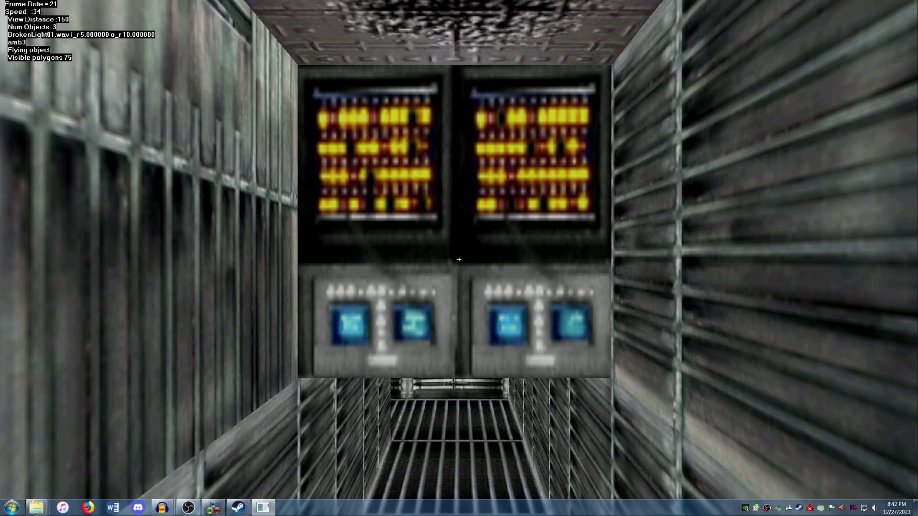
key("Down")
key("Down")
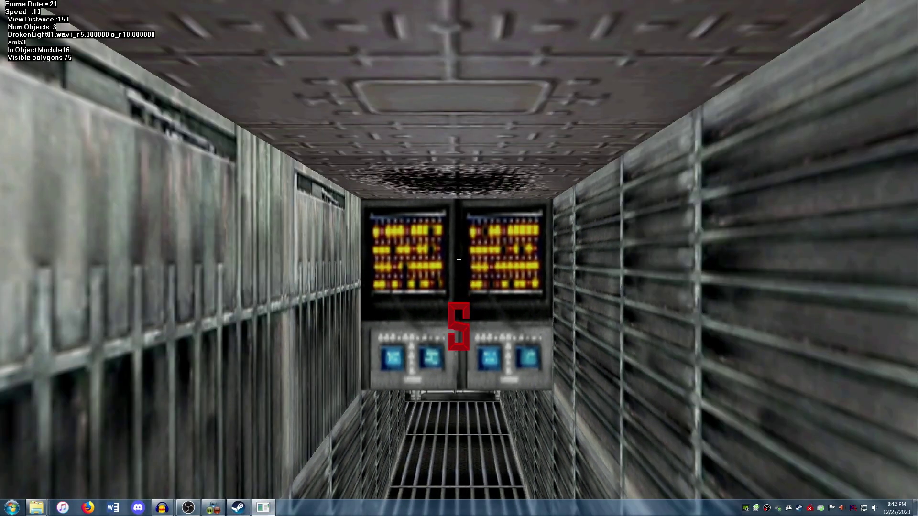
Create a sound object named amb4 in front of the blue hive wall section above the corridor.
key("Down")
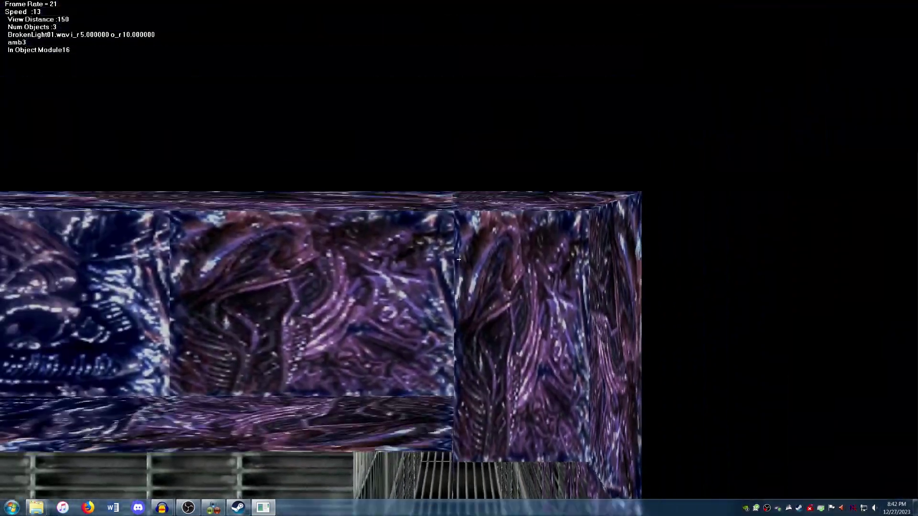
key("Up")
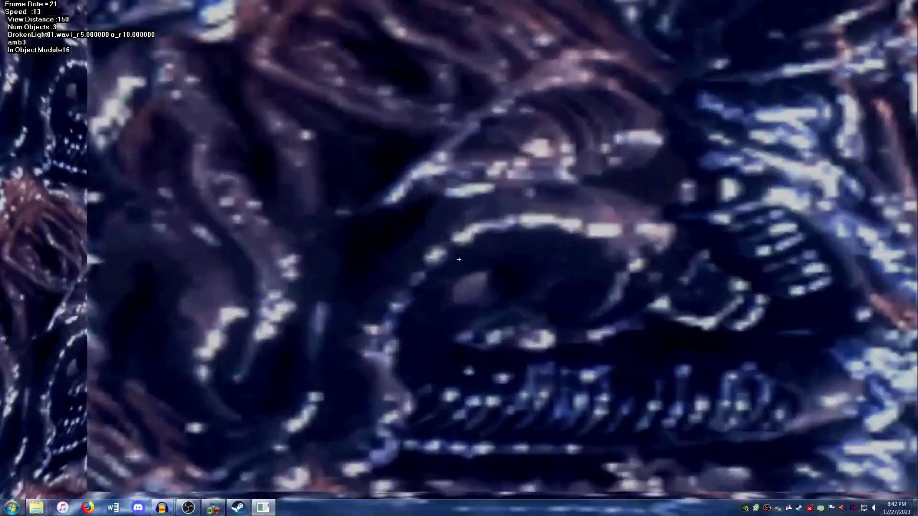
key("Down")
key("Escape")
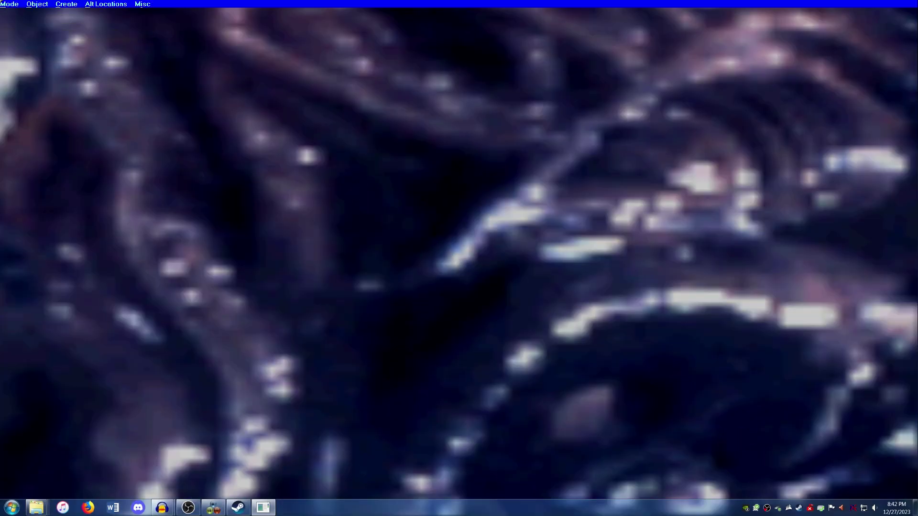
left_click(66, 4)
left_click(80, 40)
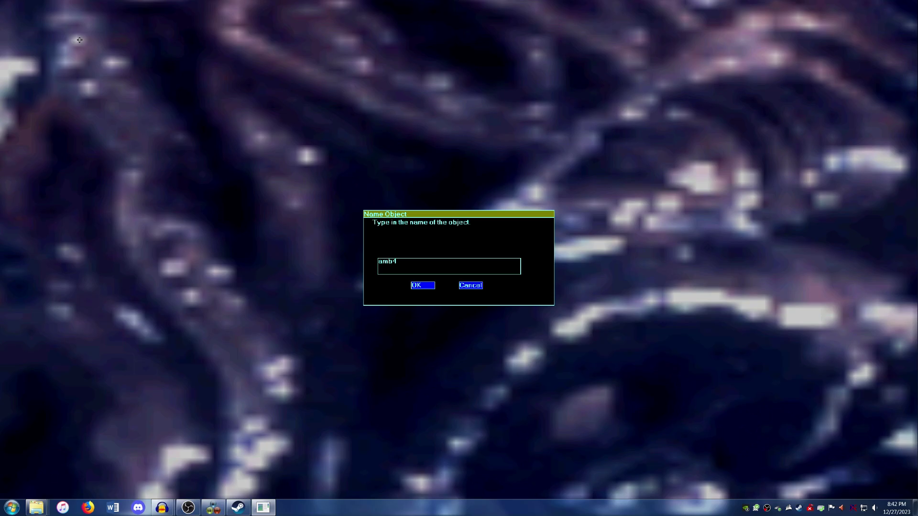
type("amb4")
key("Return")
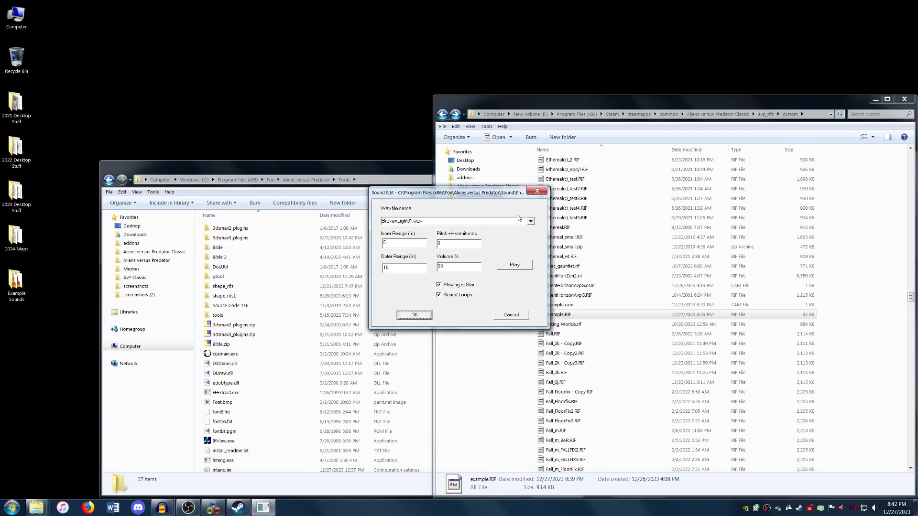
Assign Alienhive_lp.wav to the amb4 sound object and preview the sound.
left_click(519, 220)
scroll(501, 243, "up", 3)
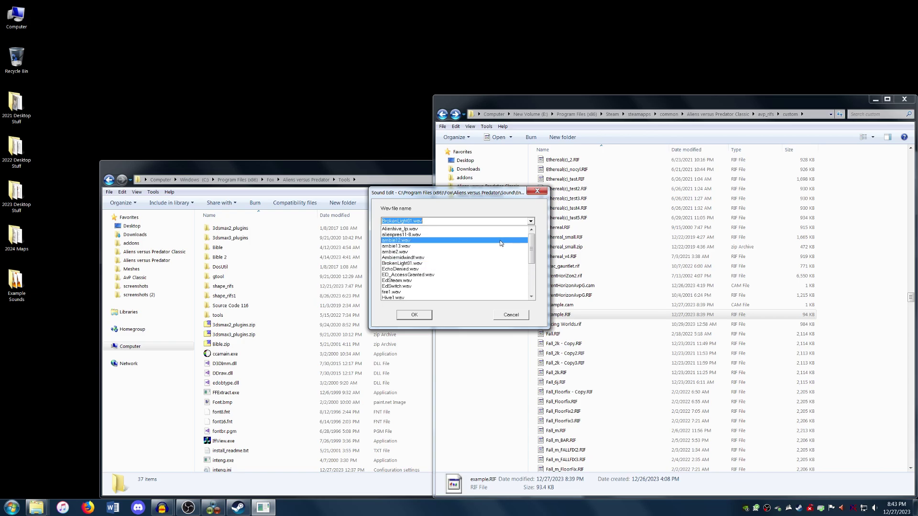
left_click(498, 231)
left_click(514, 264)
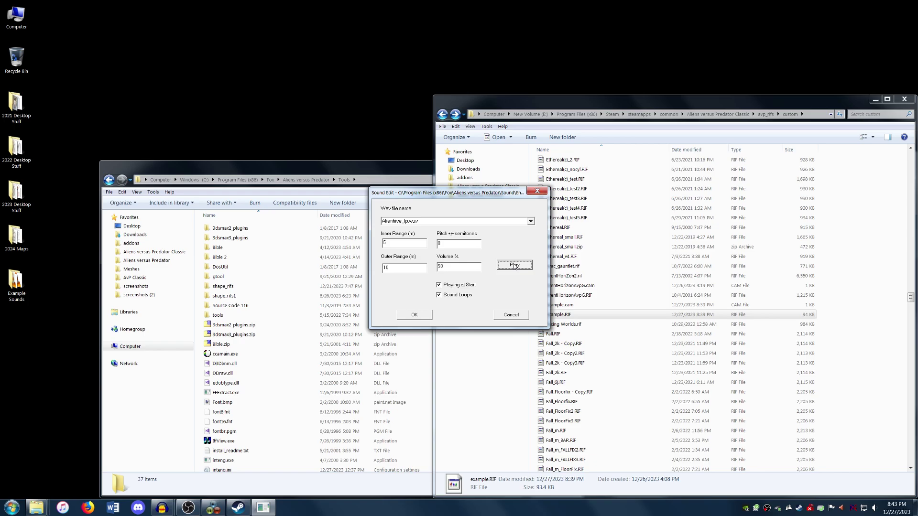
left_click(527, 221)
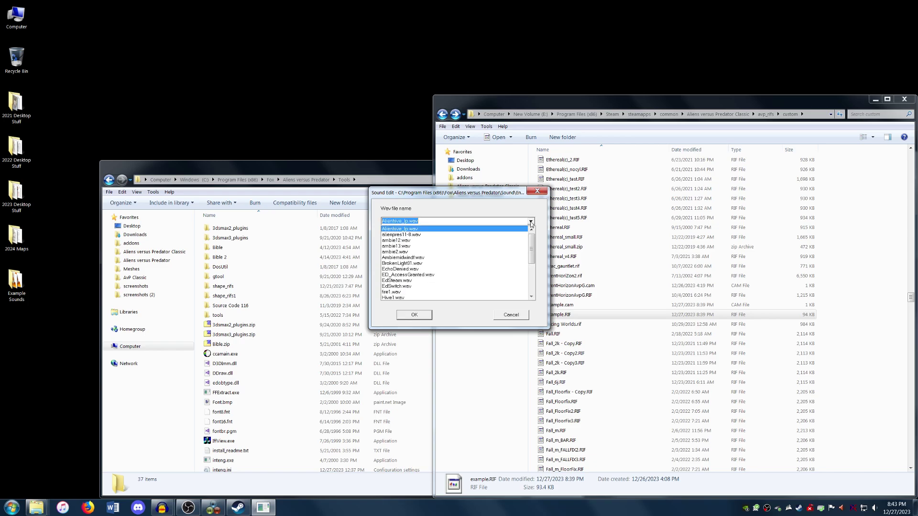
left_click(511, 230)
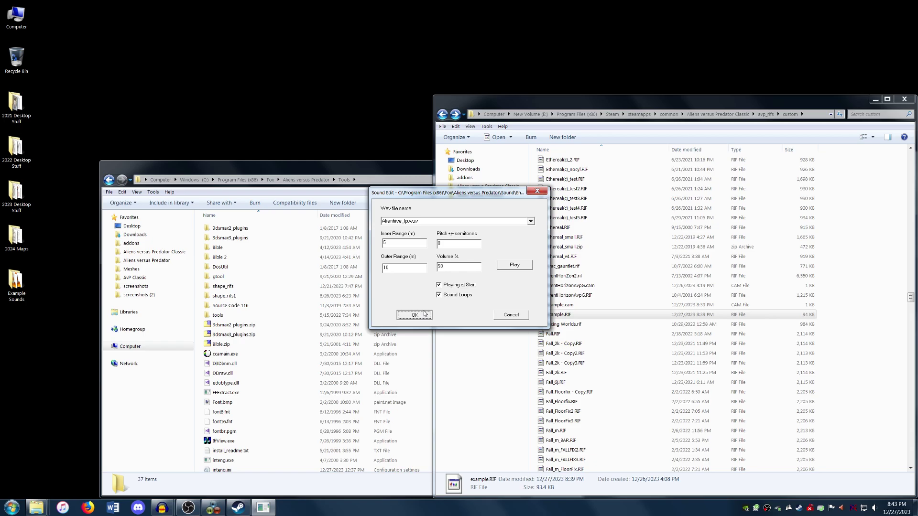
left_click(414, 315)
Edit the amb4 sound object again and assign Hive2a.wav as its sound file.
key("Down")
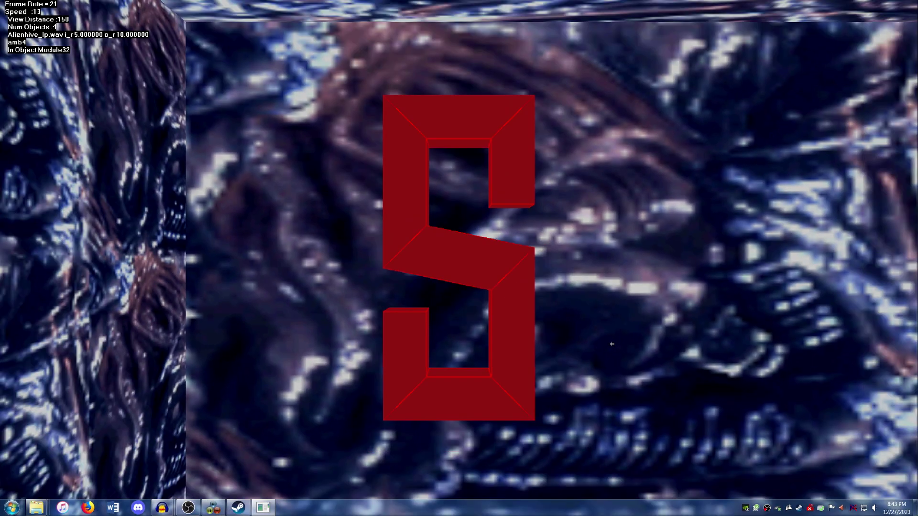
key("Return")
left_click(529, 223)
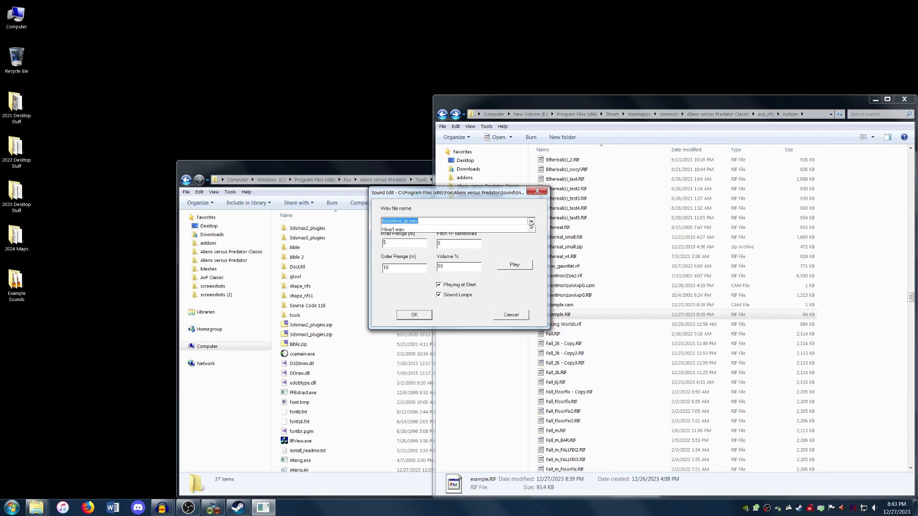
scroll(473, 283, "down", 1)
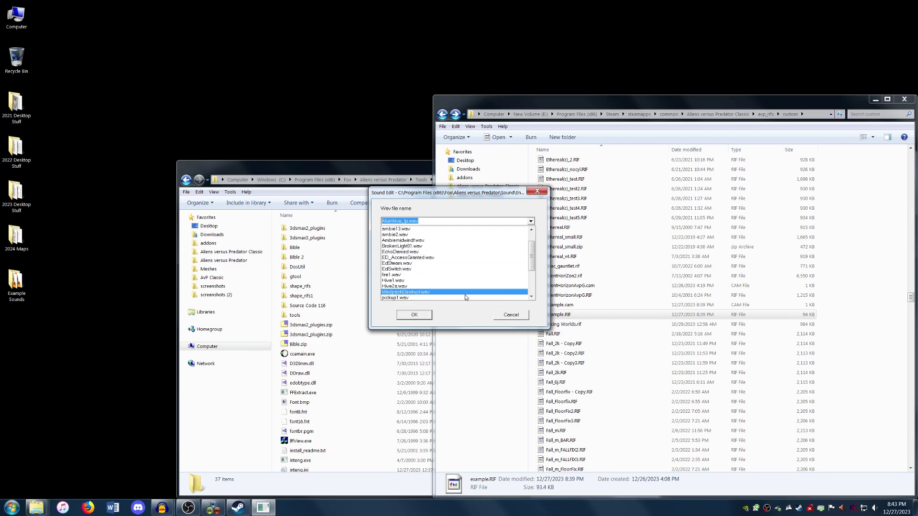
left_click(467, 286)
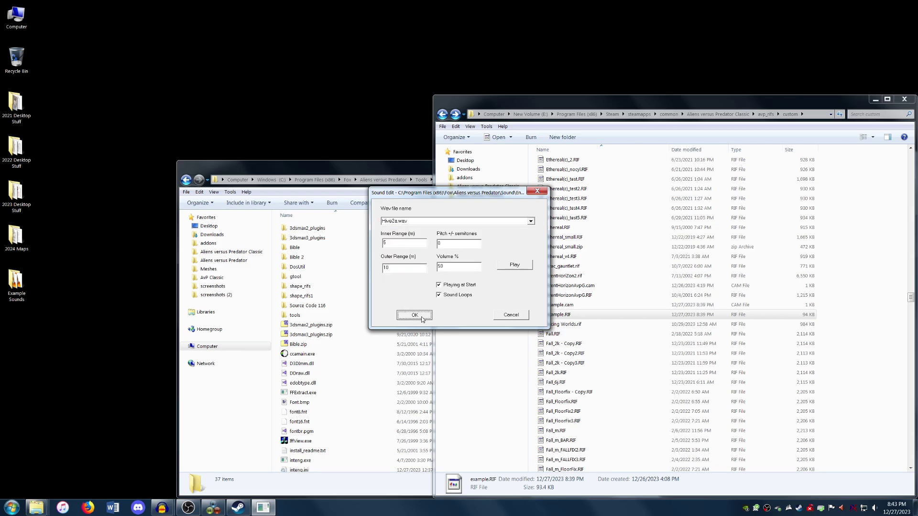
left_click(414, 315)
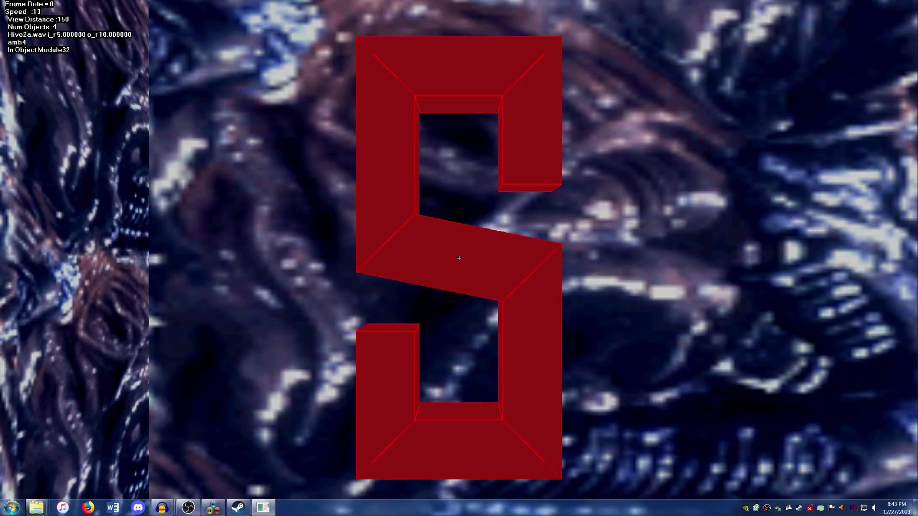
Create another sound object named amb5 in front of the purple hive wall section.
key("Up")
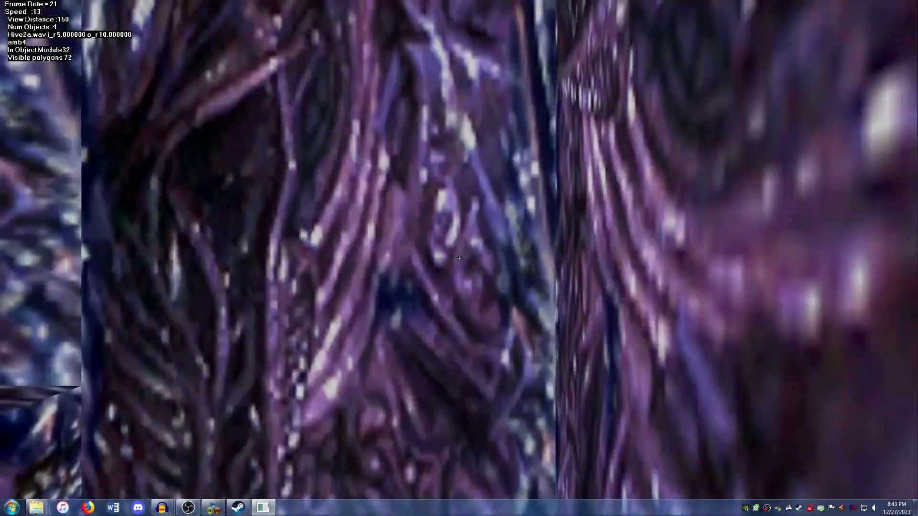
key("Escape")
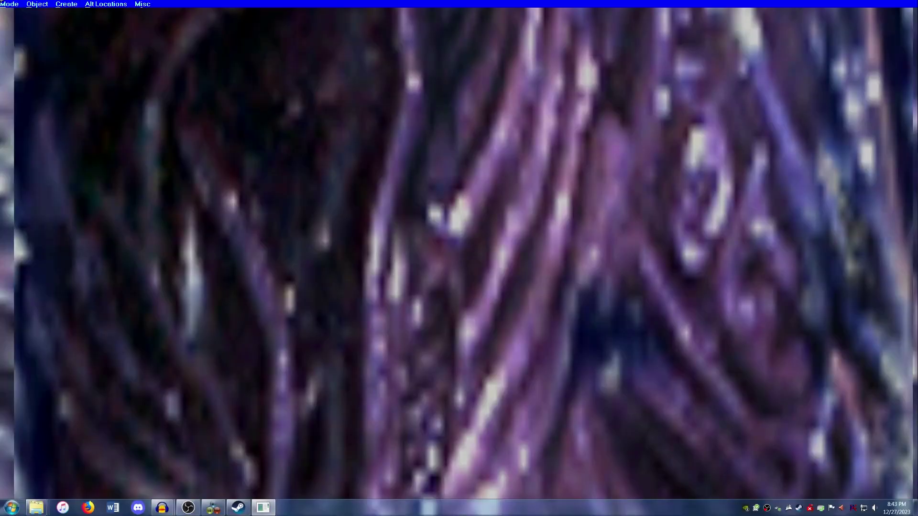
left_click(71, 3)
left_click(74, 39)
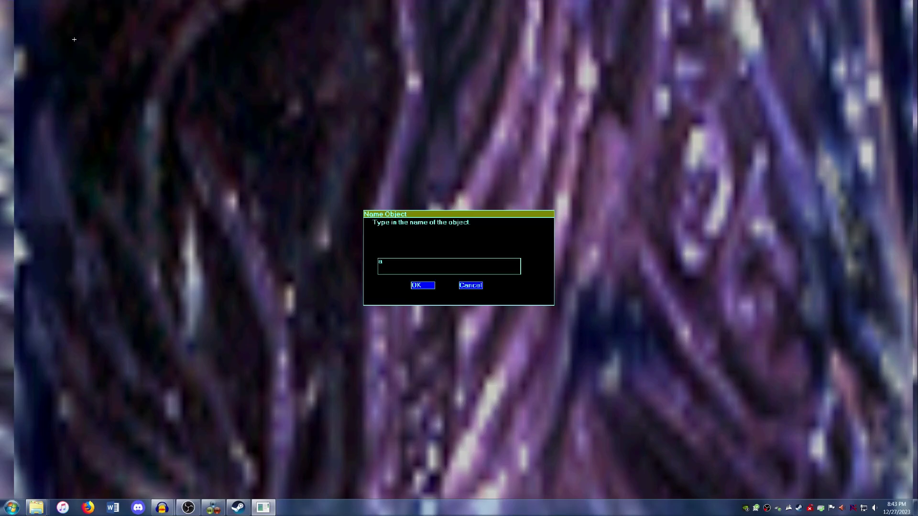
key("Return")
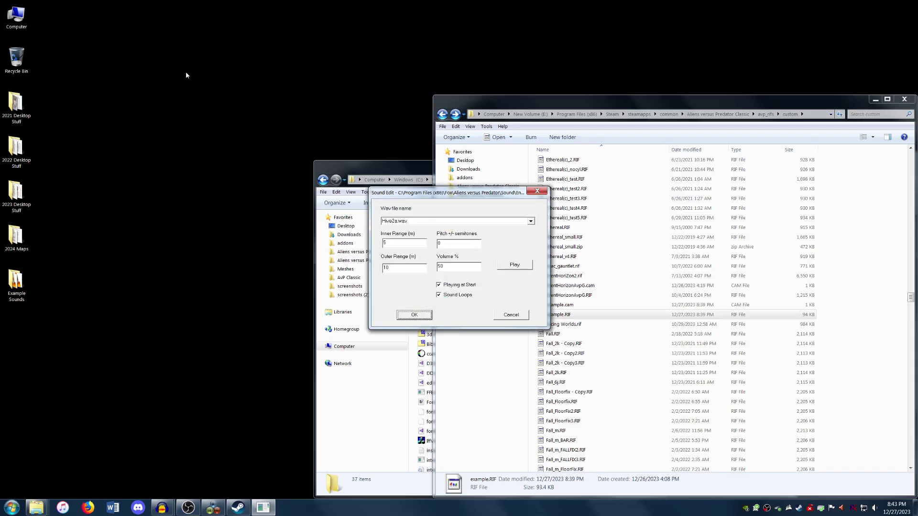
Assign Hive1.wav as the sound file of the amb5 sound object.
left_click(530, 221)
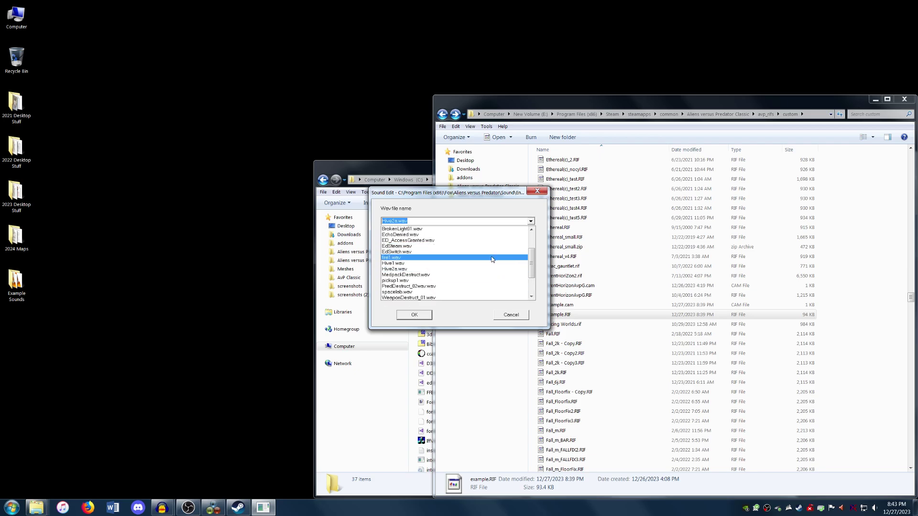
left_click(493, 263)
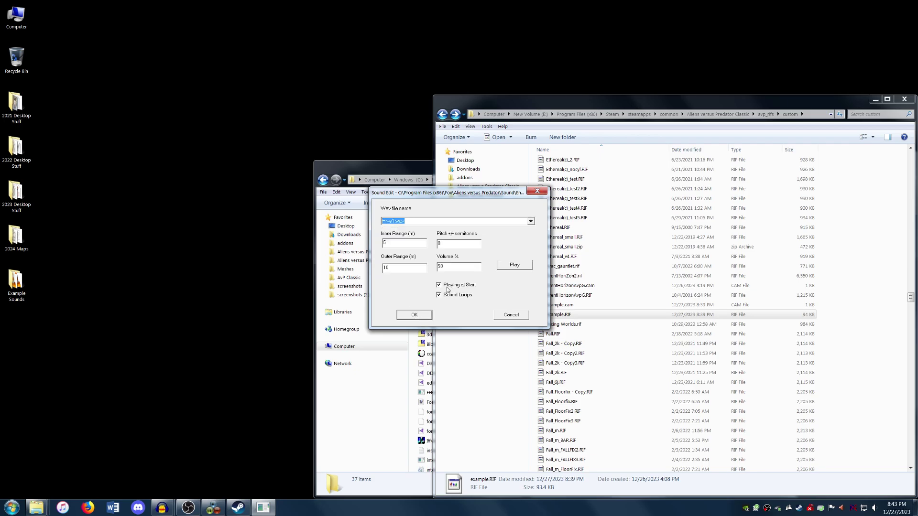
left_click(414, 315)
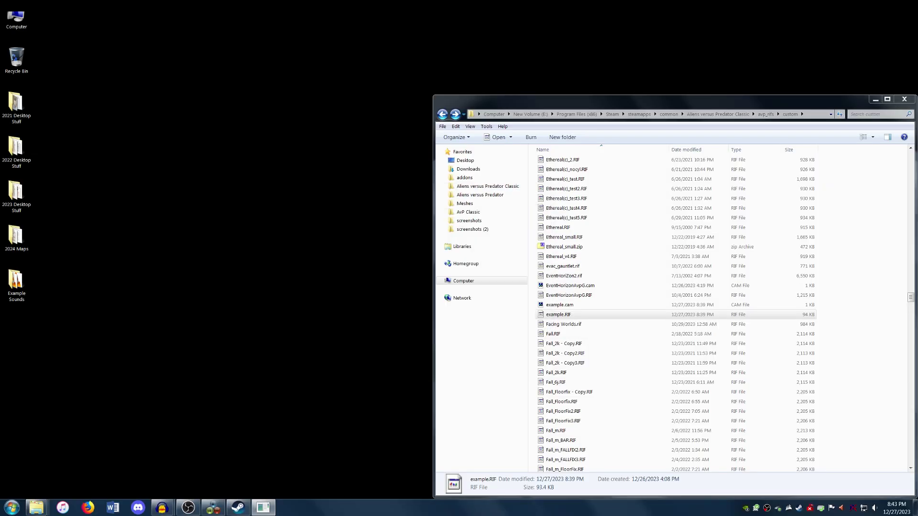
Select the amb4 sound object, set its inner range to 3 m and outer range to 6 m, and raise it toward the hive ceiling.
key("Page_Down")
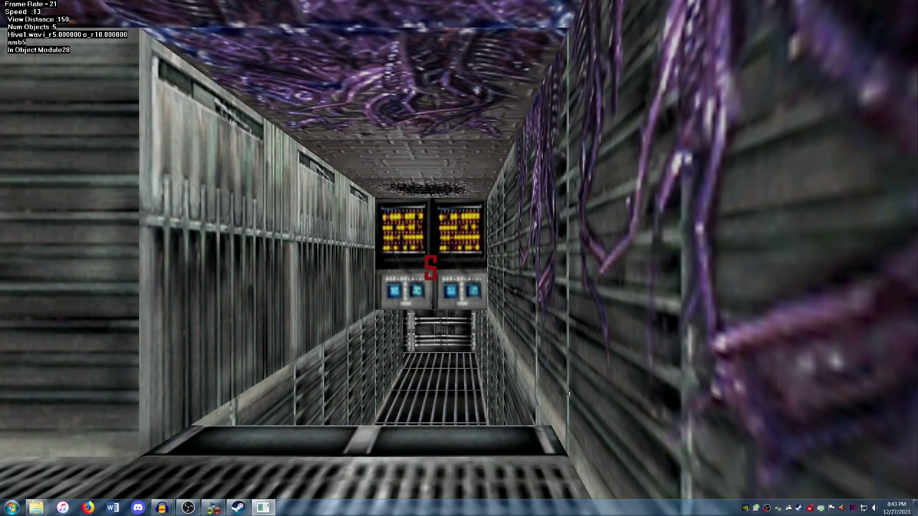
key("Left")
key("Up")
key("Down")
key("Left")
key("Up")
key("Page_Up")
key("Page_Down")
key("Right")
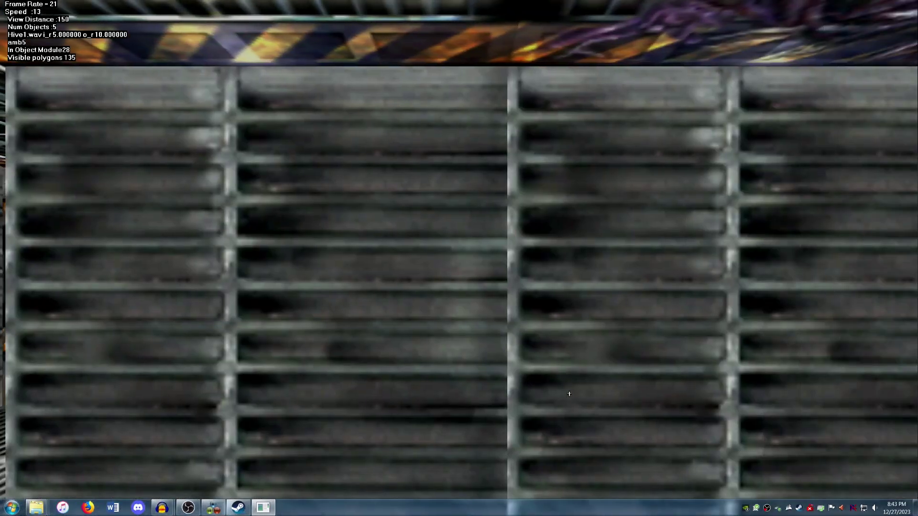
key("Left")
key("Page_Down")
key("Right")
key("Up")
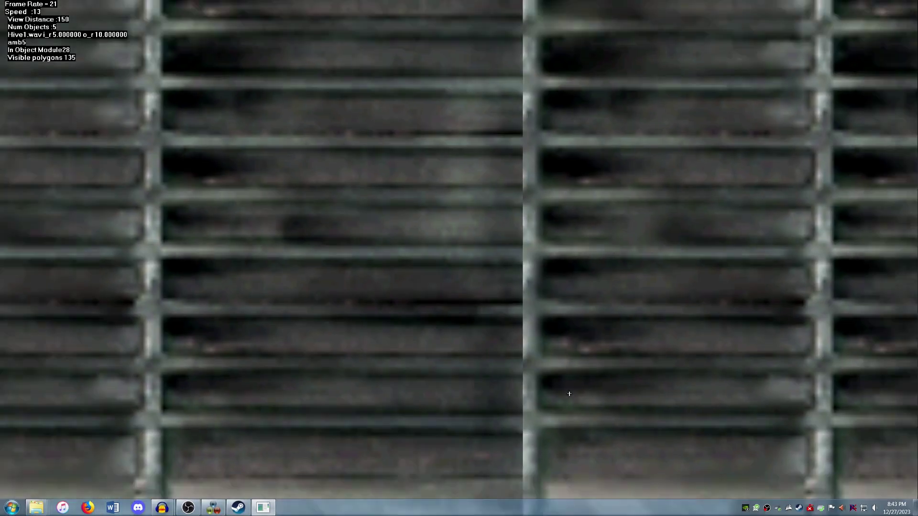
key("Down")
key("Page_Up")
key("Page_Up")
key("Down")
key("Left")
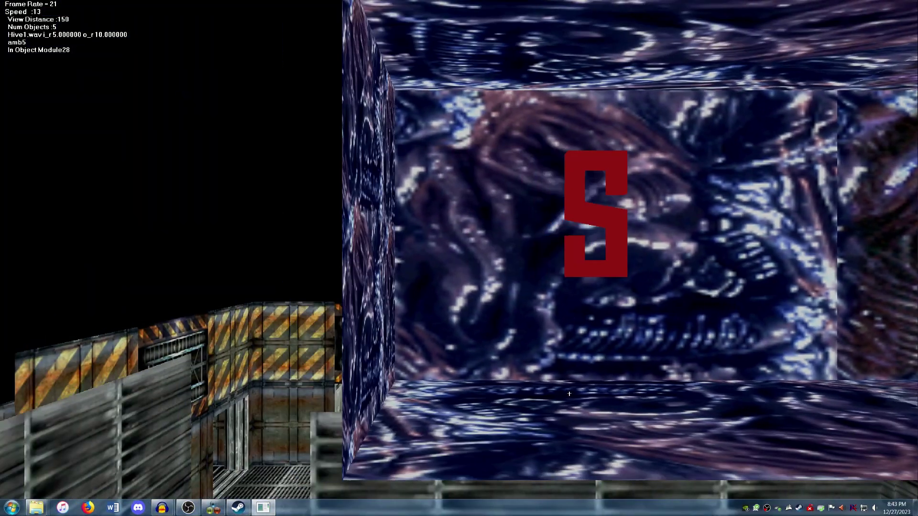
left_click(581, 174)
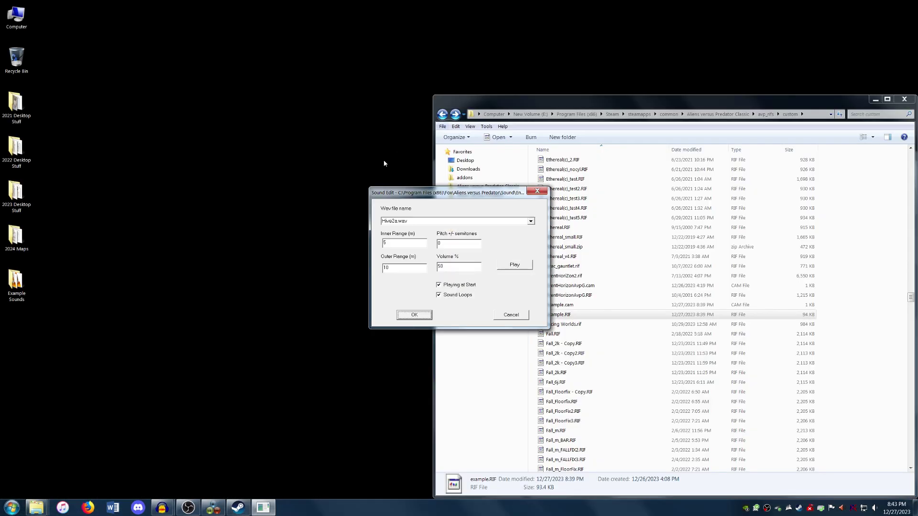
key("Tab")
type("6")
key("Return")
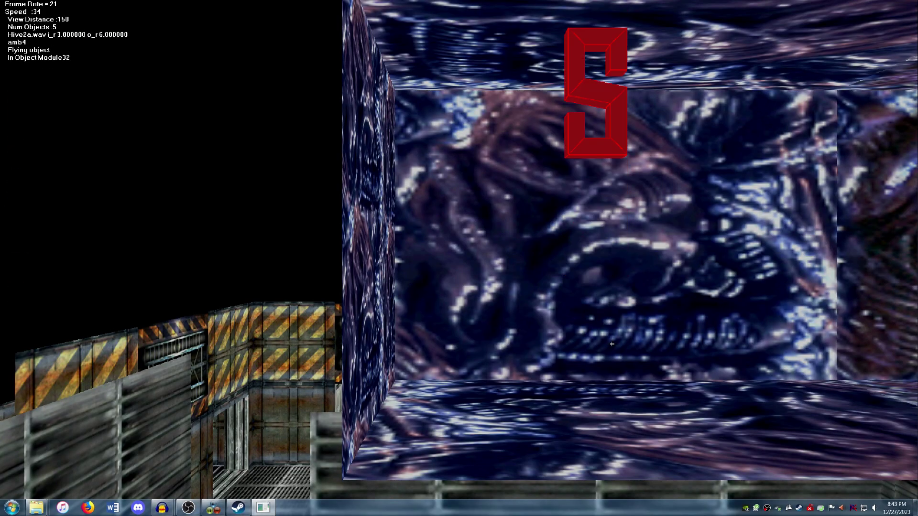
key("f")
Create another sound object named amb6 in front of the hive-covered wall with the hazard-striped frame.
key("Up")
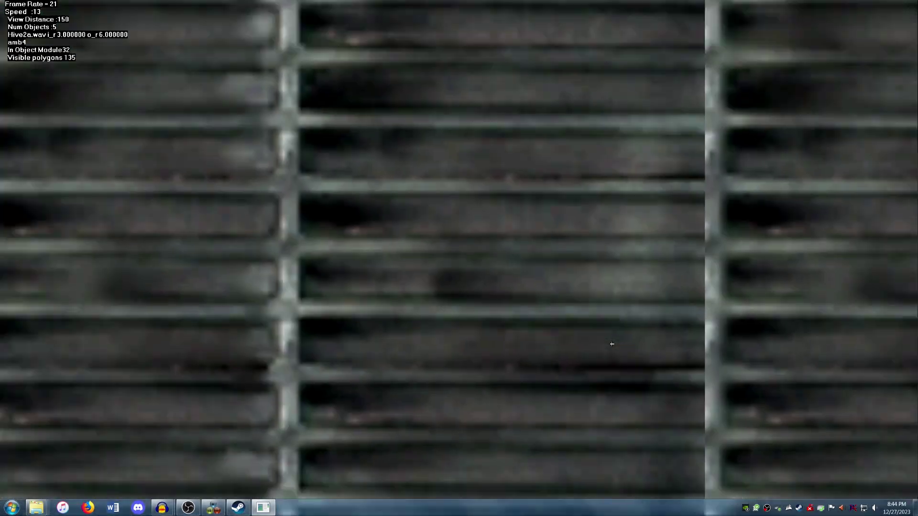
key("Right")
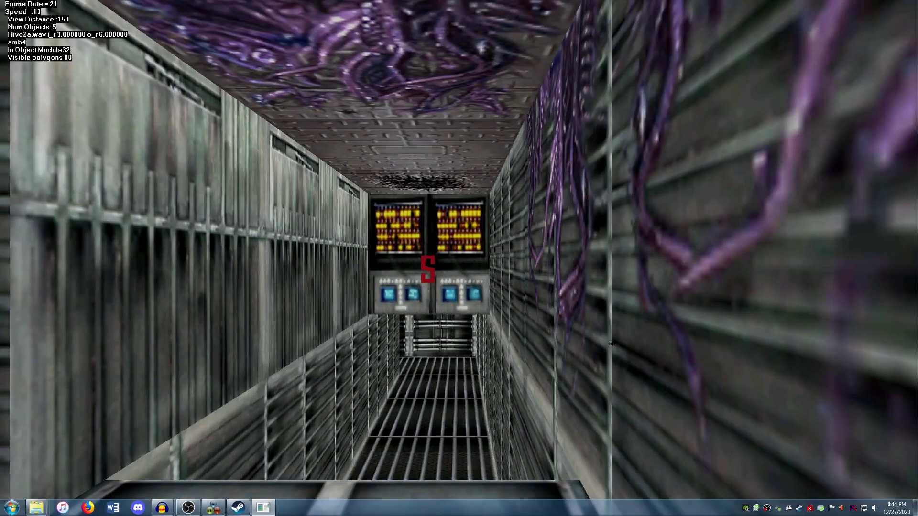
key("Down")
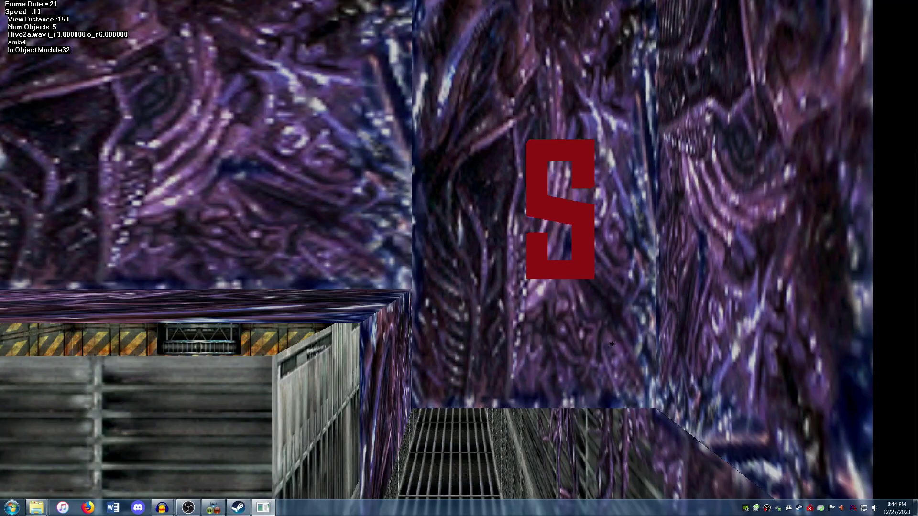
key("Up")
key("Left")
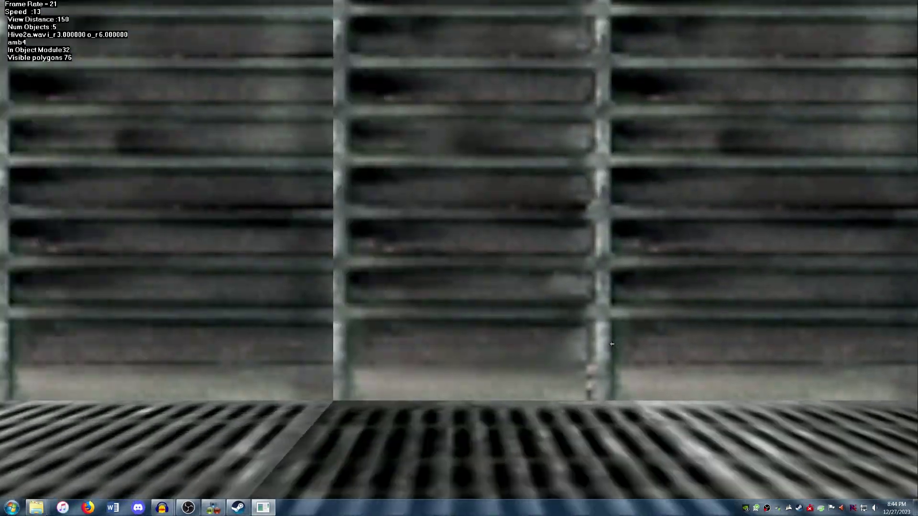
key("Left")
key("Up")
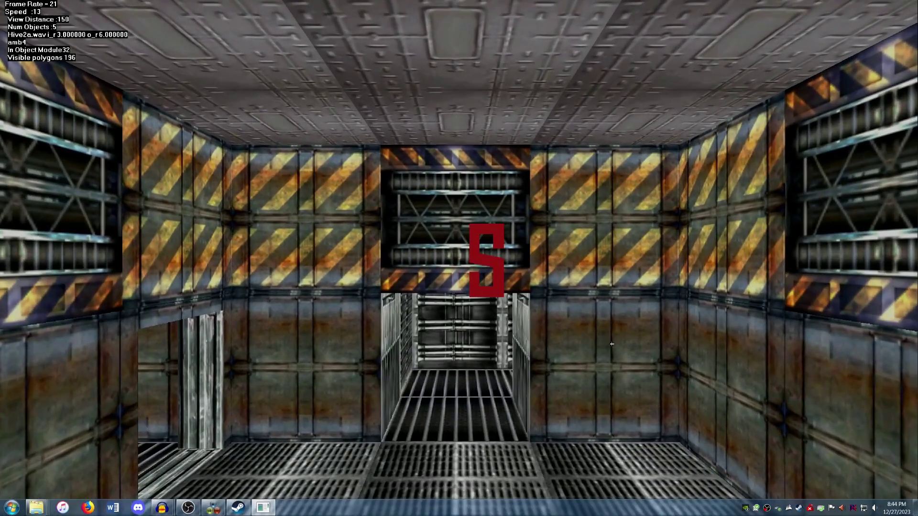
key("Left")
key("Left")
key("Up")
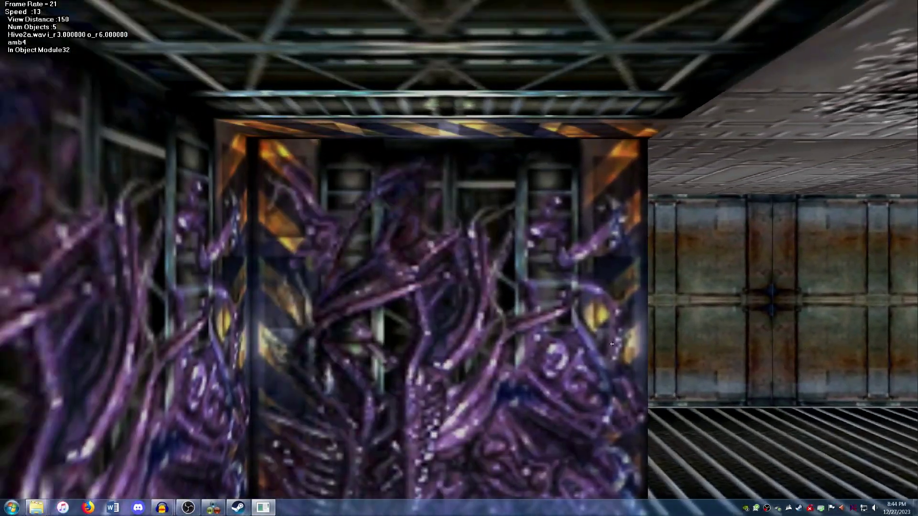
key("Up")
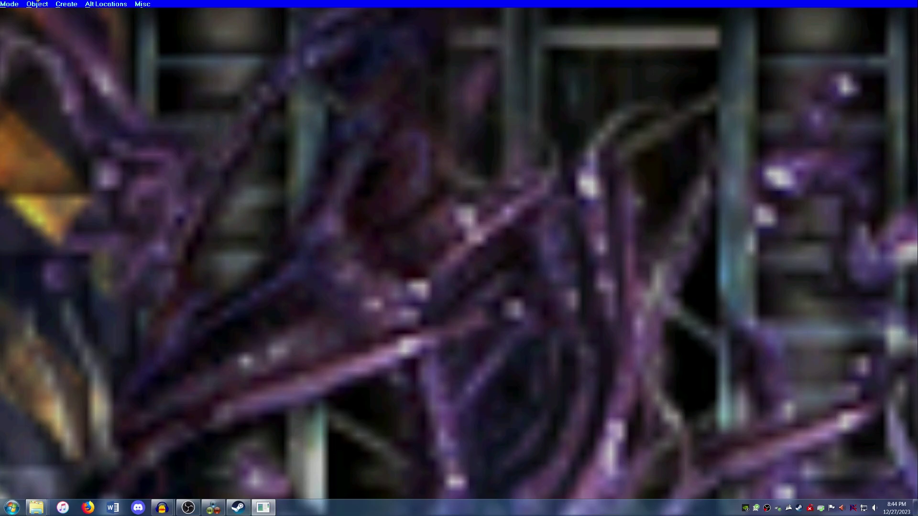
left_click(66, 3)
left_click(74, 42)
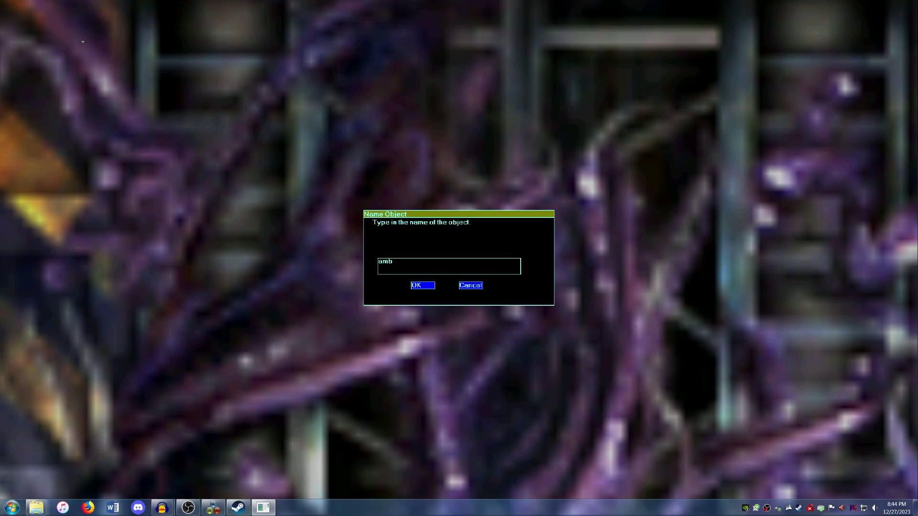
type("amb")
key("Return")
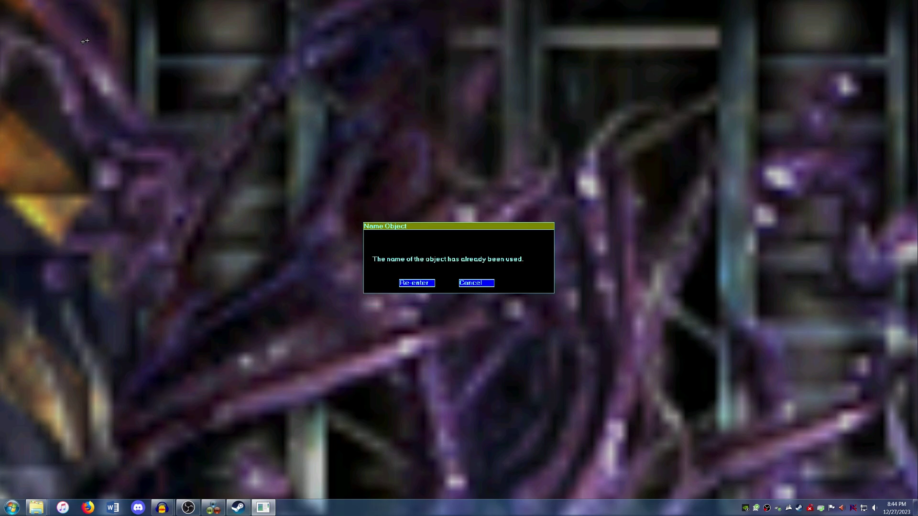
key("Return")
type("2")
key("Return")
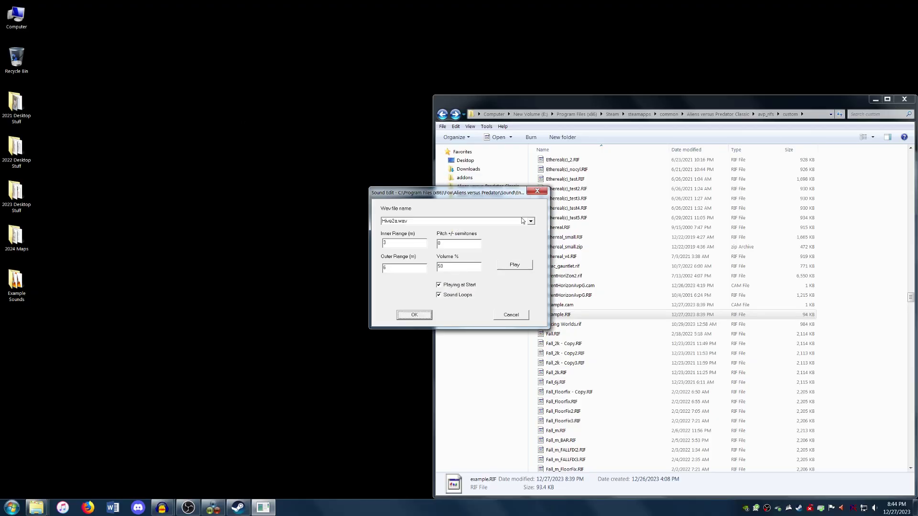
Assign Wind1.wav to the amb6 sound object with an inner range of 5 m and an outer range of 10 m.
left_click(528, 220)
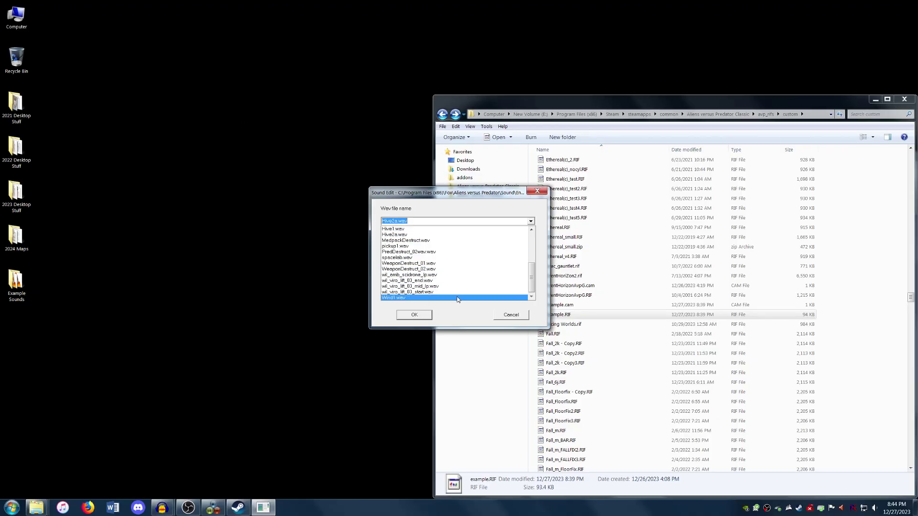
left_click(456, 298)
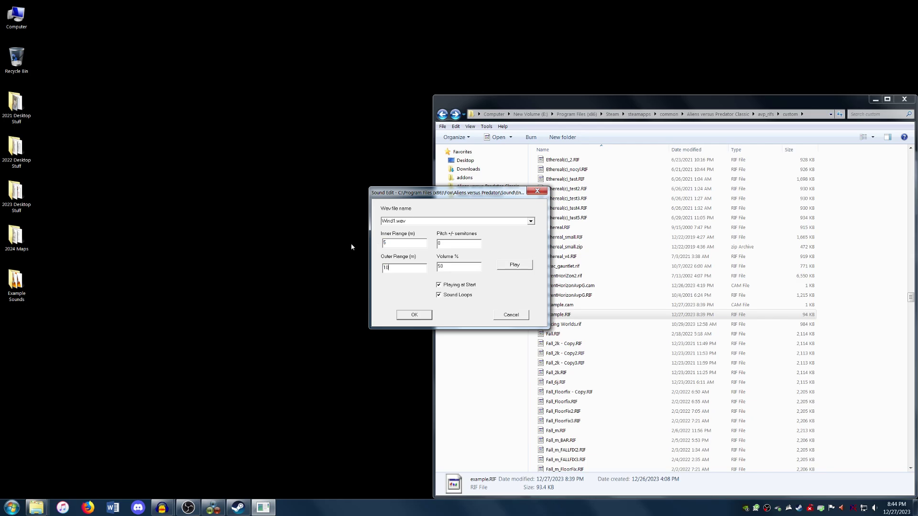
key("Return")
Create another sound object named amb7 in the slatted-wall passage facing the hazard-striped room.
key("Right")
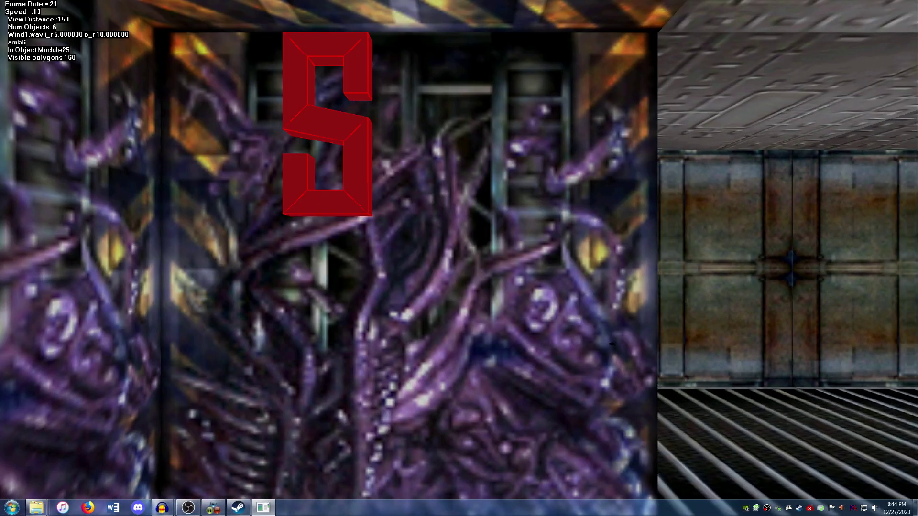
key("Down")
key("Left")
key("Up")
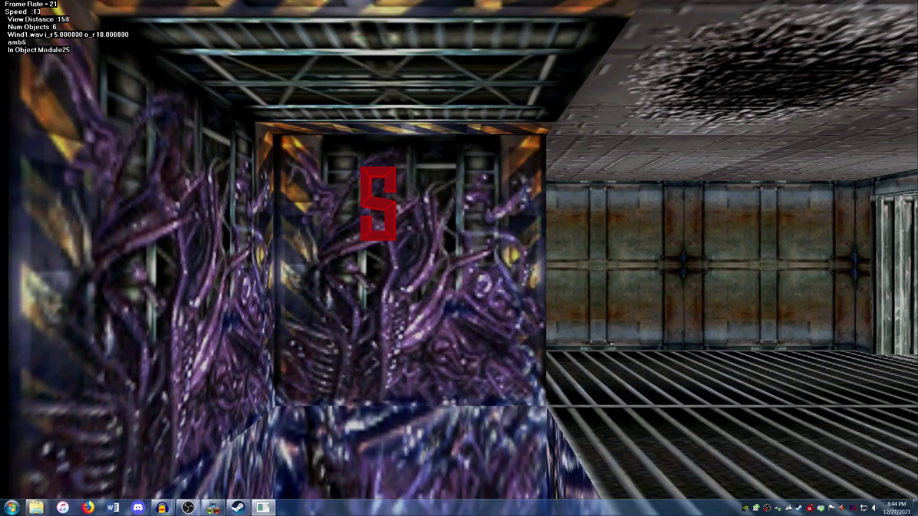
key("Right")
key("Right")
key("Up")
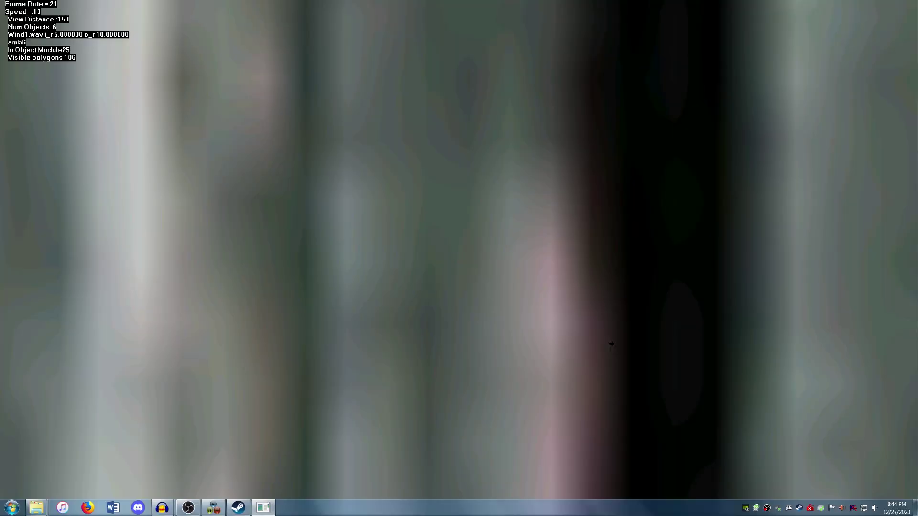
key("Page_Up")
key("Up")
key("Right")
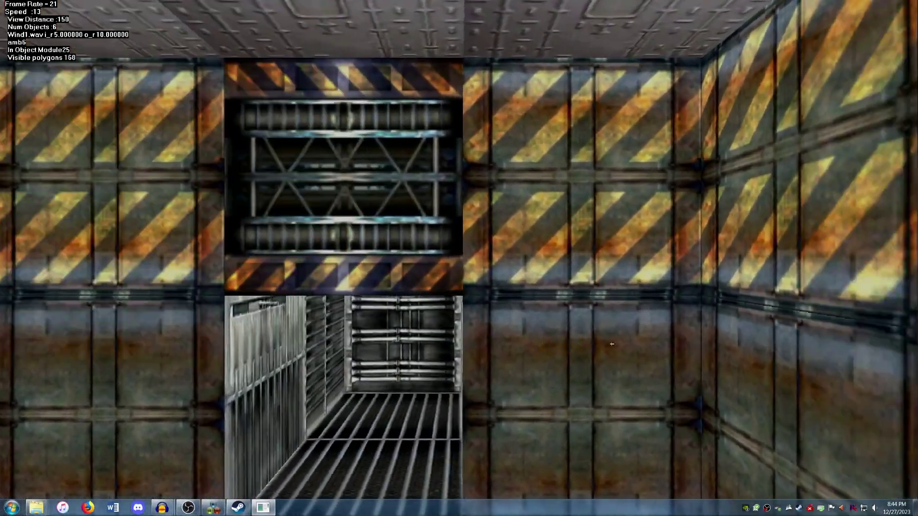
key("Down")
key("Down")
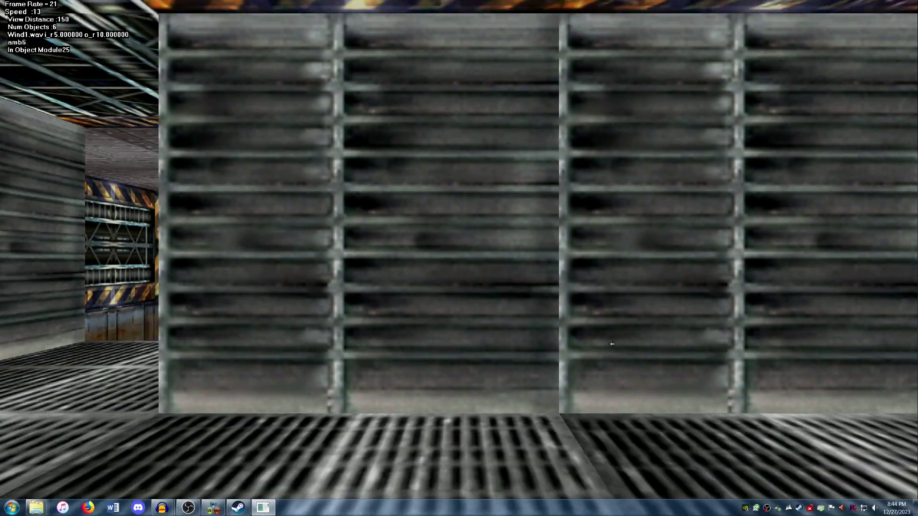
key("Left")
key("Up")
key("Right")
mouse_move(451, 1)
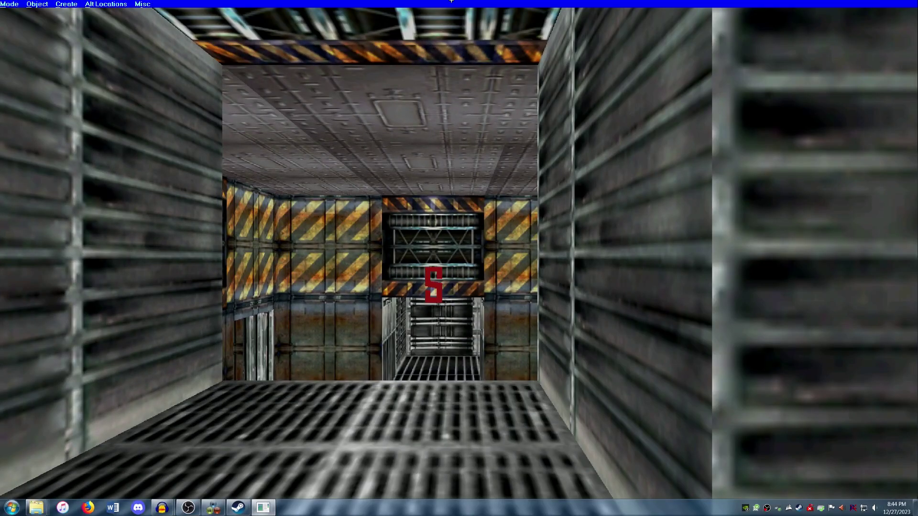
left_click(56, 4)
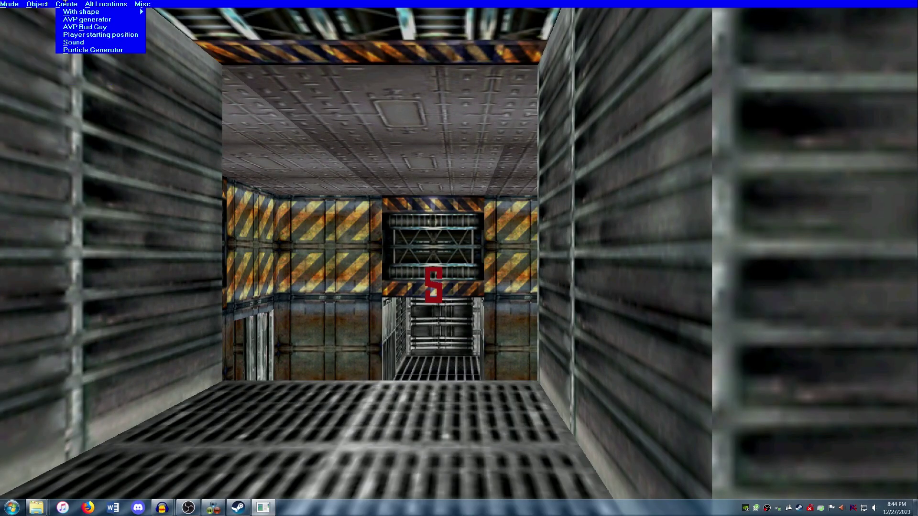
left_click(79, 38)
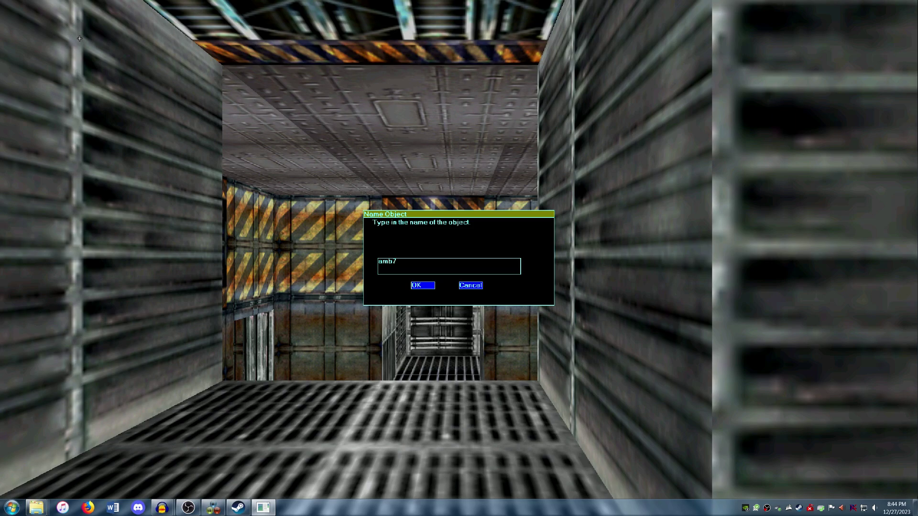
key("Return")
key("Up")
key("Down")
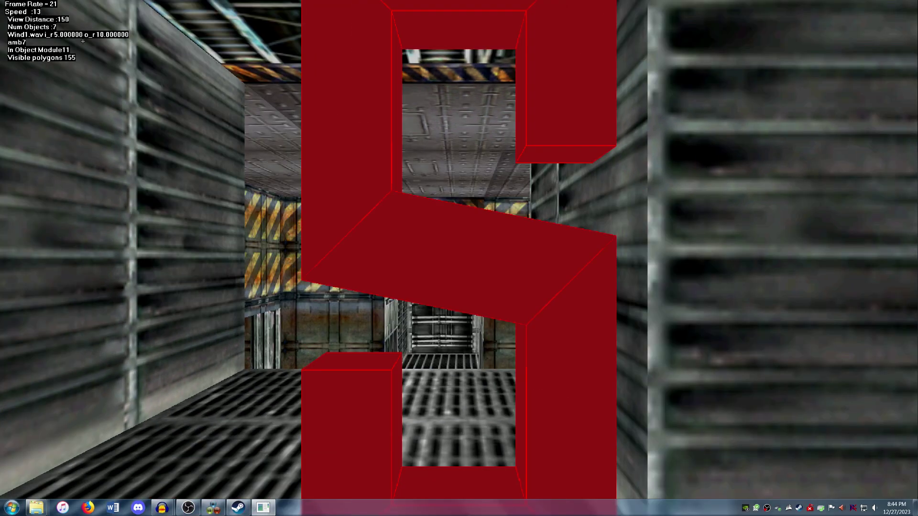
Edit the amb7 sound object and assign ambie12.wav as its sound file.
left_click(37, 4)
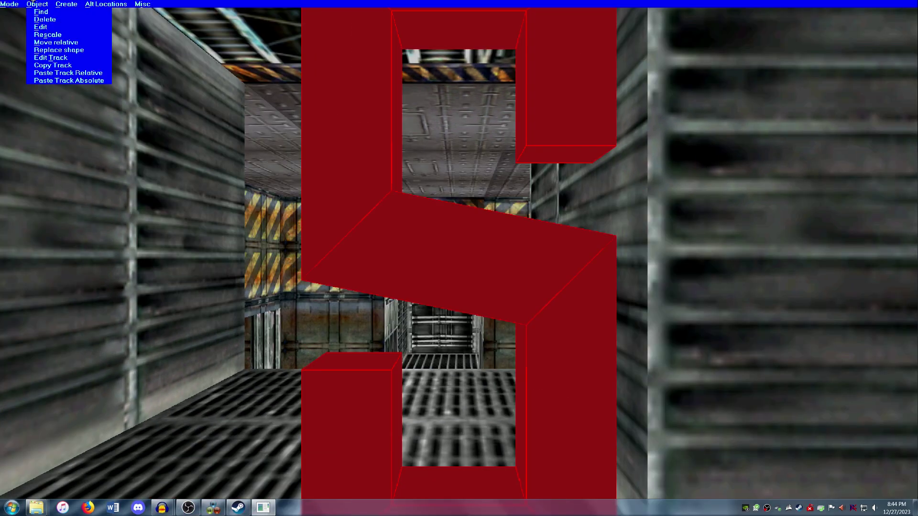
left_click(47, 27)
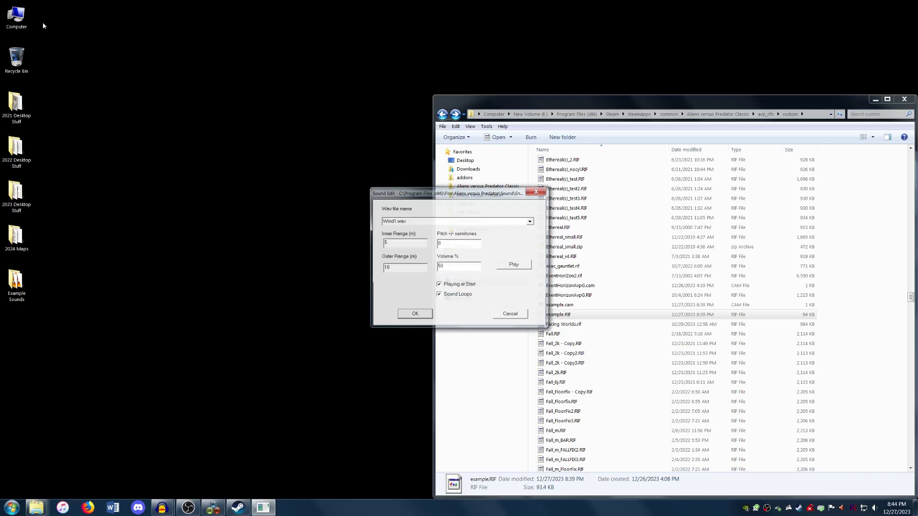
left_click(530, 221)
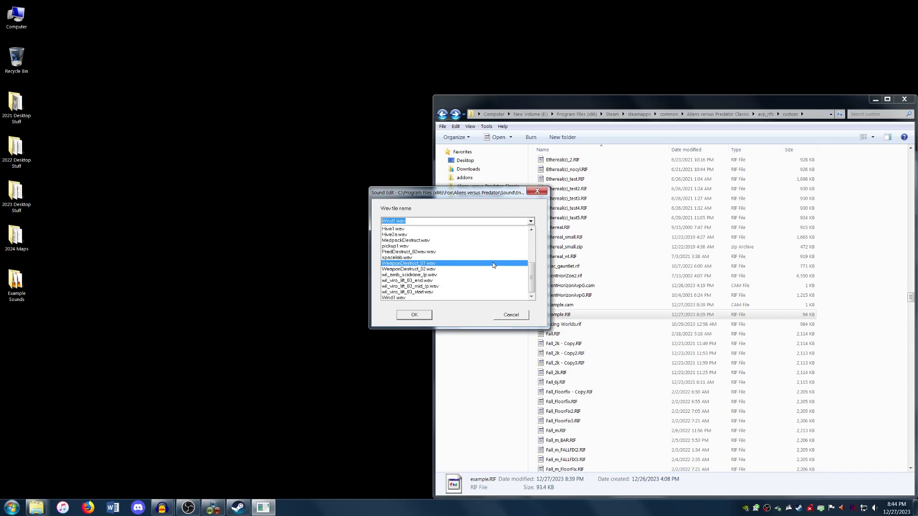
scroll(488, 269, "up", 3)
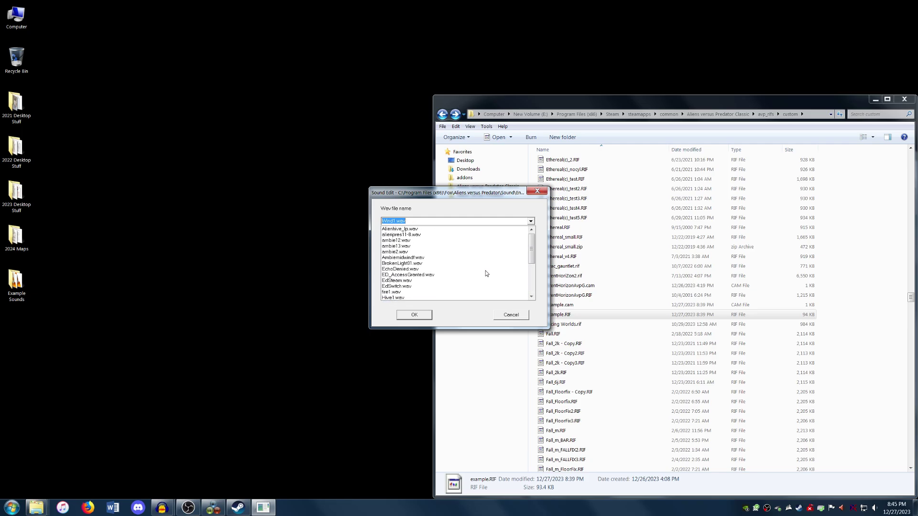
scroll(485, 246, "up", 1)
left_click(487, 241)
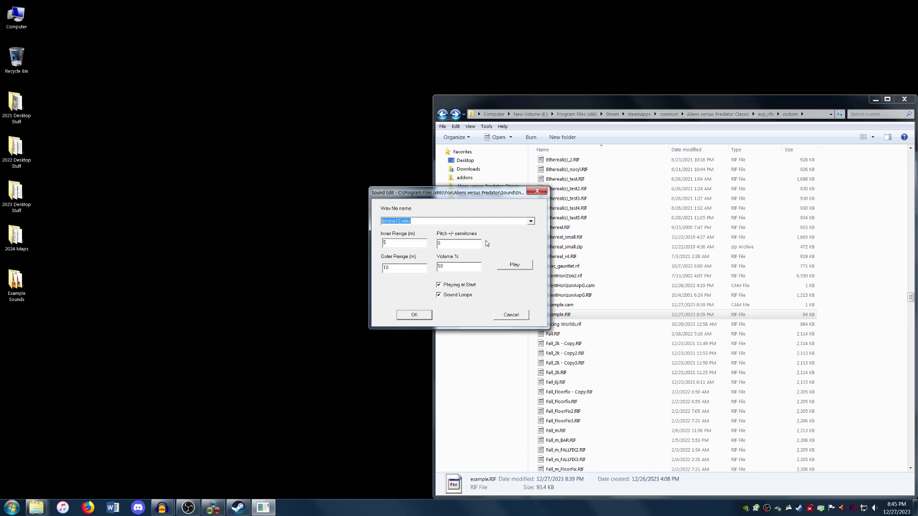
left_click(414, 315)
Examine the grated corridors and adjoining rooms around the placed sound objects.
key("Down")
key("Right")
key("Right")
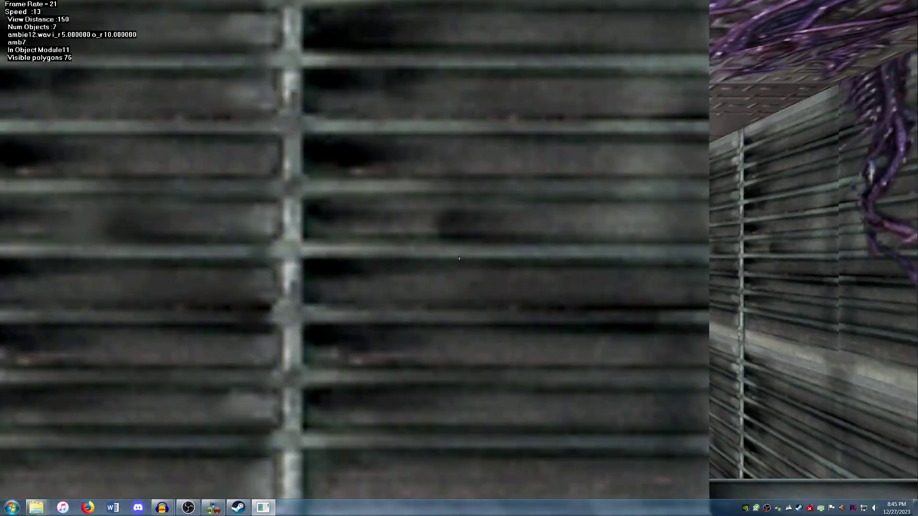
key("Up")
key("Up")
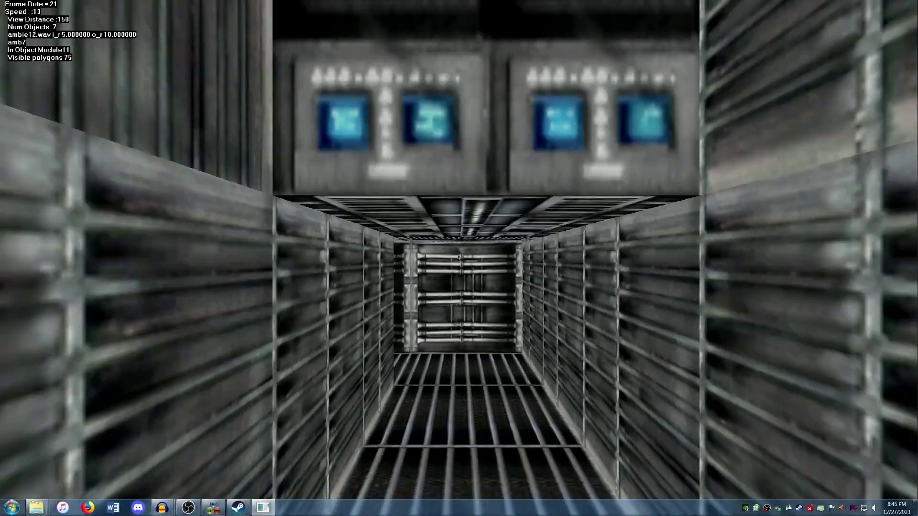
key("Up")
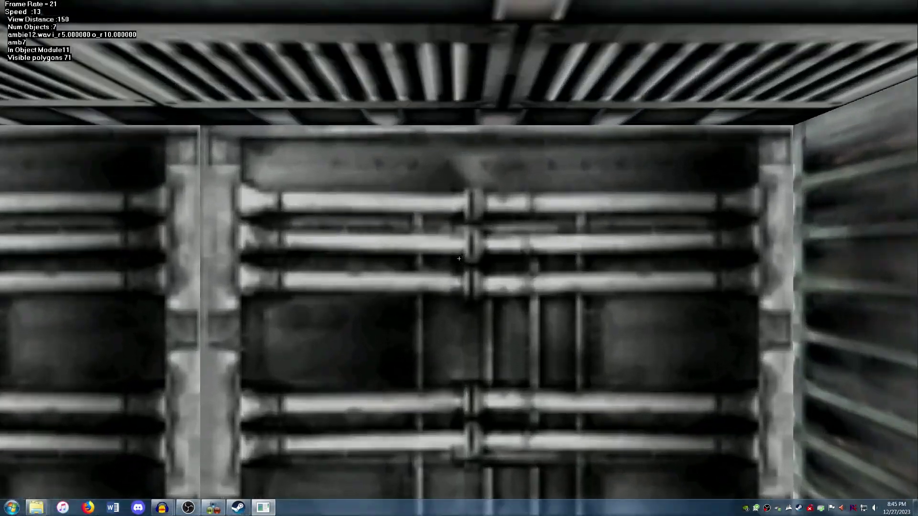
key("Left")
key("Up")
key("Down")
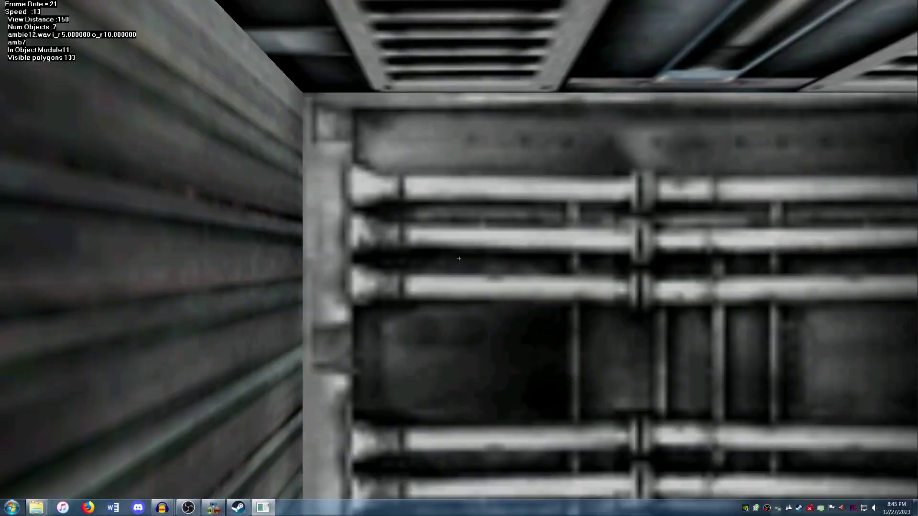
key("Down")
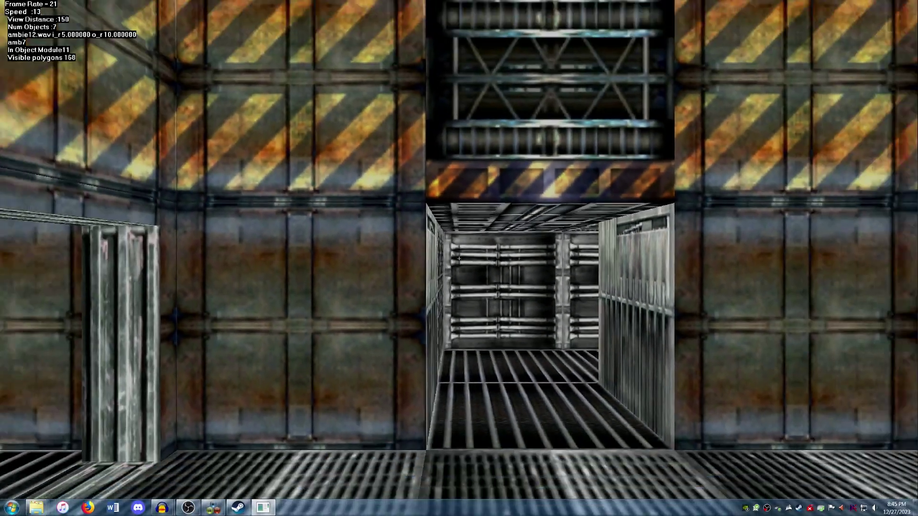
key("Left")
key("Left")
key("Up")
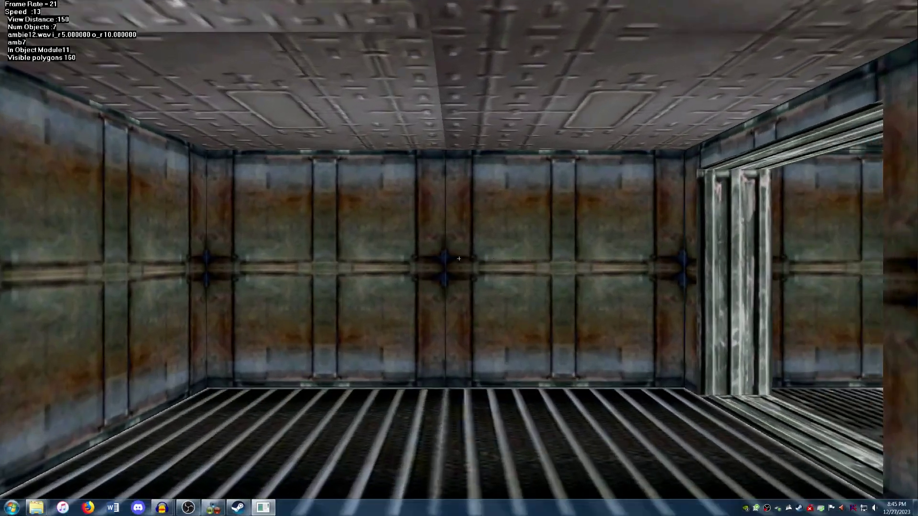
Reposition the amb6 sound object beside the resin-covered doorway and set its inner range to 4 m and outer range to 8 m.
key("Left")
key("Down")
key("Left")
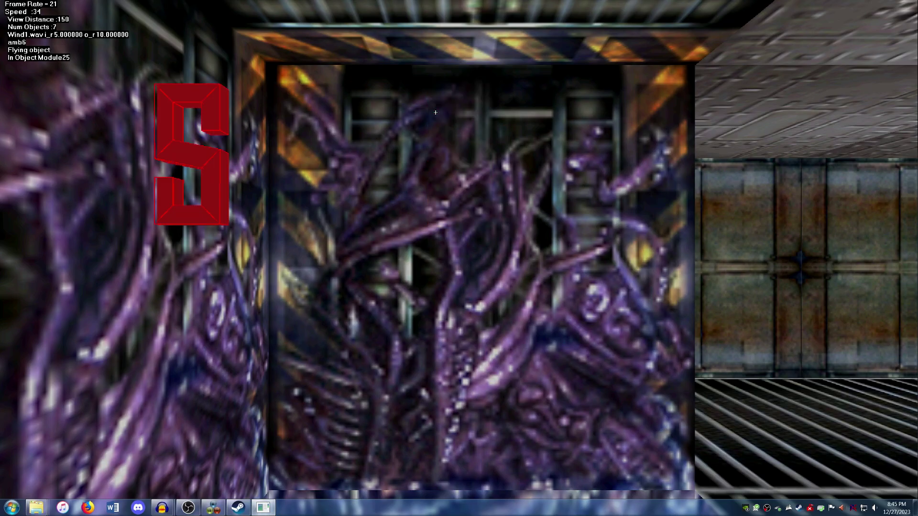
key("Right")
key("Left")
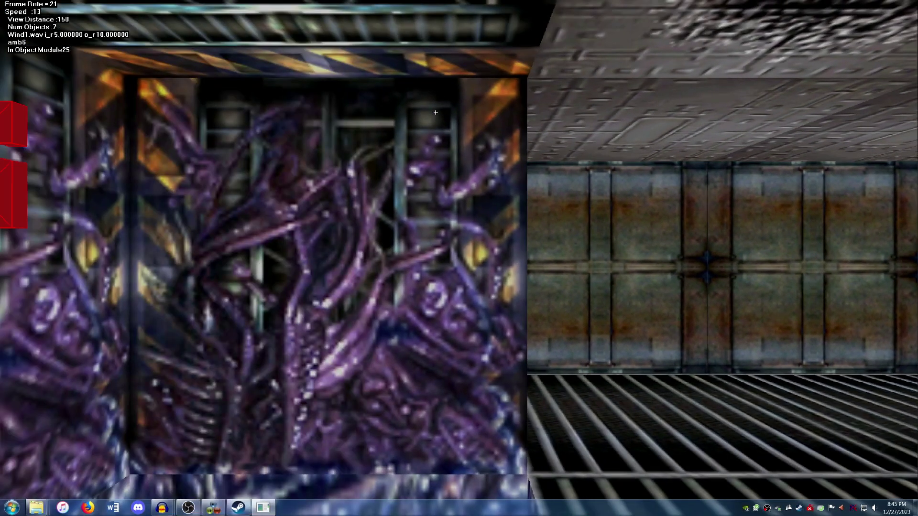
key("Return")
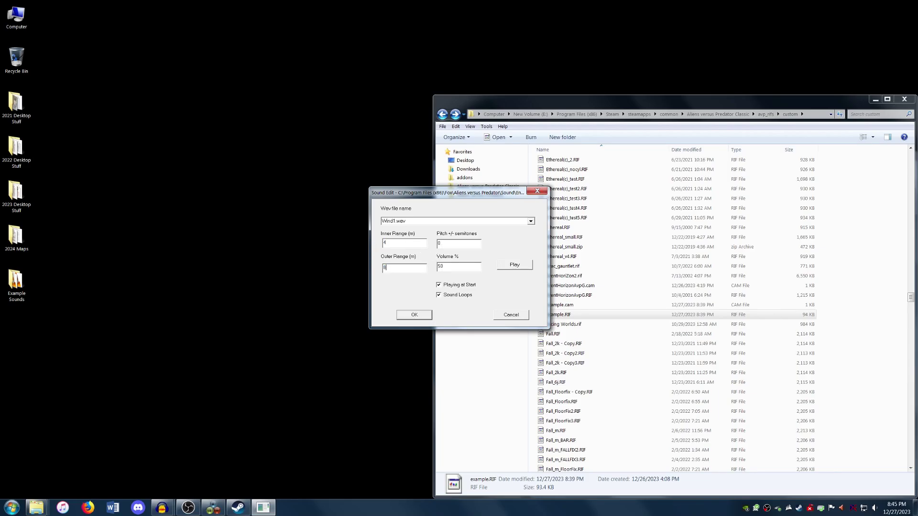
key("Return")
key("Right")
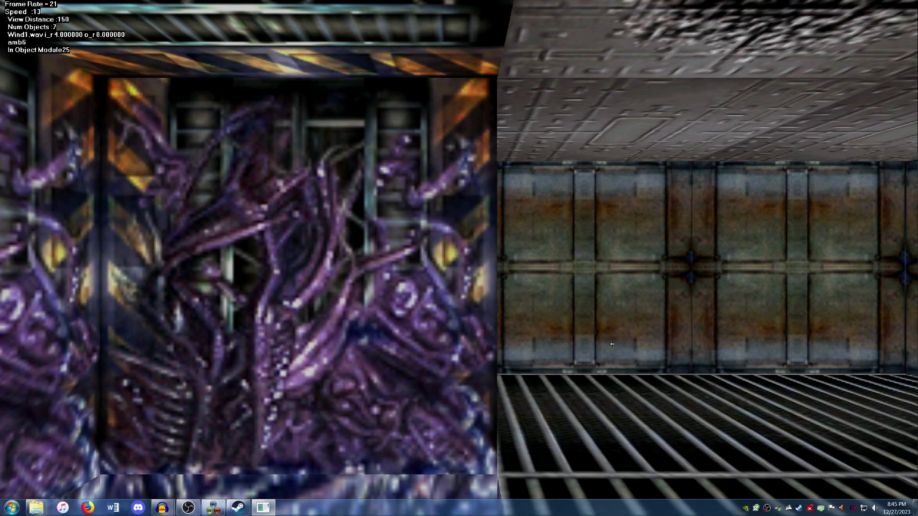
Create a sound object named amb8 in the rust-panelled room with the grated floor.
key("Right")
key("Up")
mouse_move(346, 1)
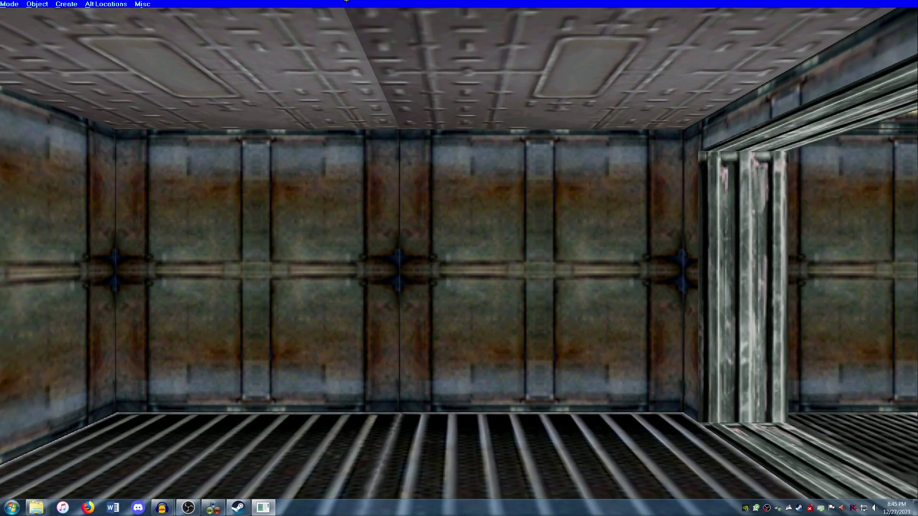
left_click(65, 4)
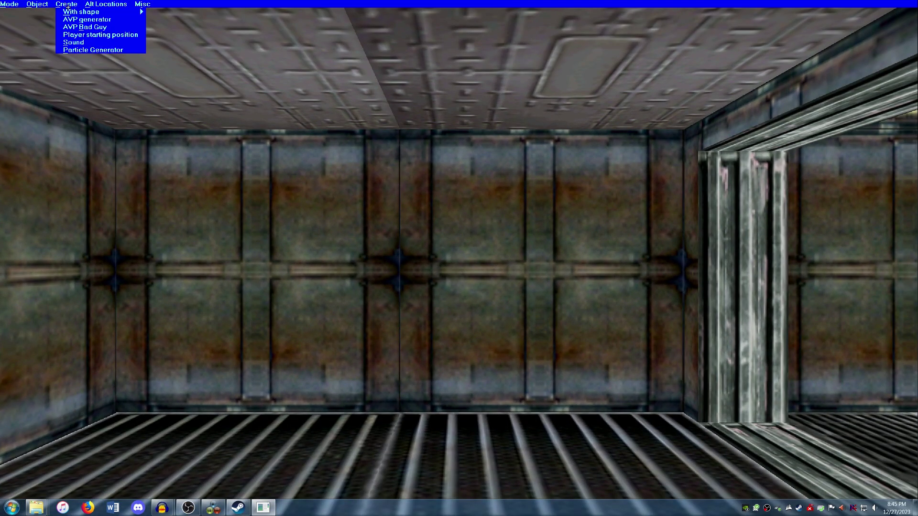
left_click(86, 43)
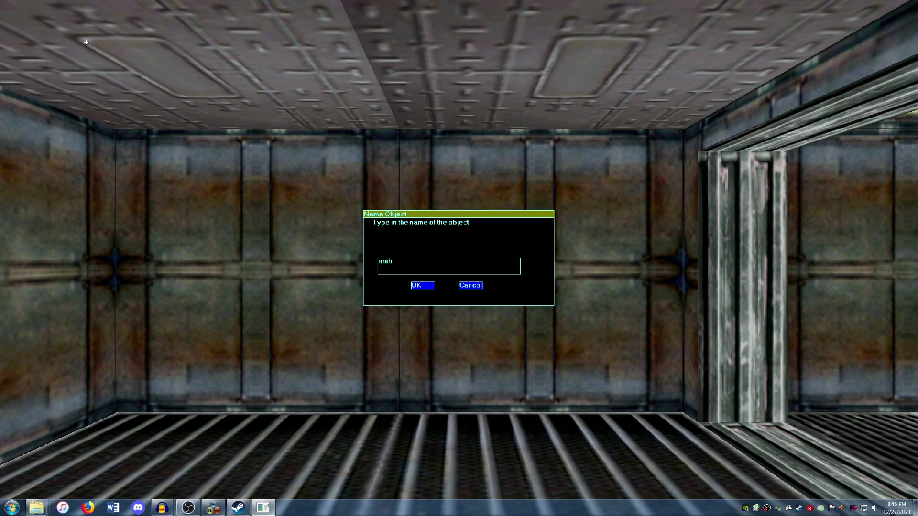
key("Return")
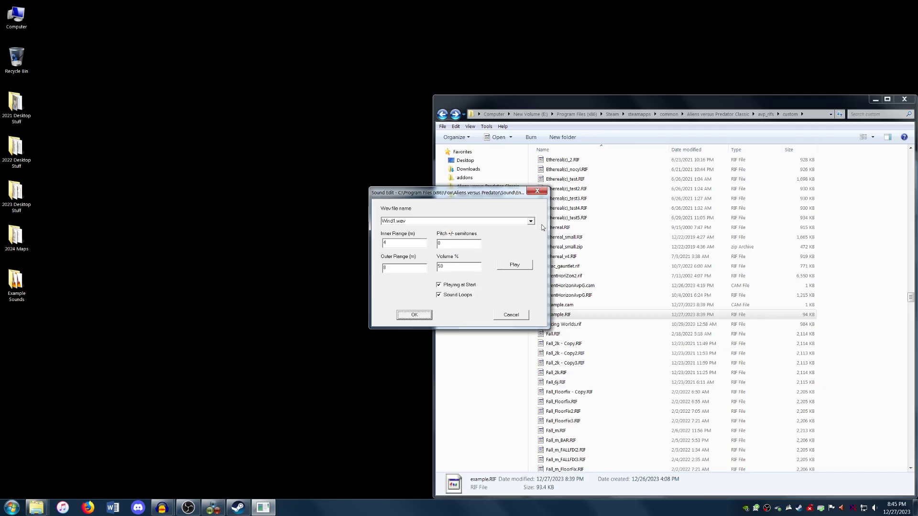
Assign Alienhive_lp.wav to the amb8 sound object, with an inner range of 4 m and an outer range of 8 m.
left_click(530, 222)
scroll(497, 243, "up", 5)
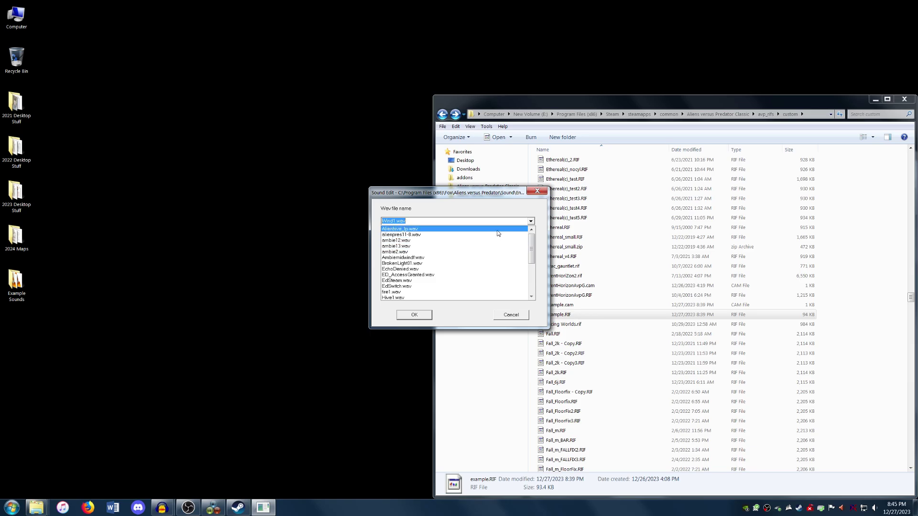
left_click(497, 229)
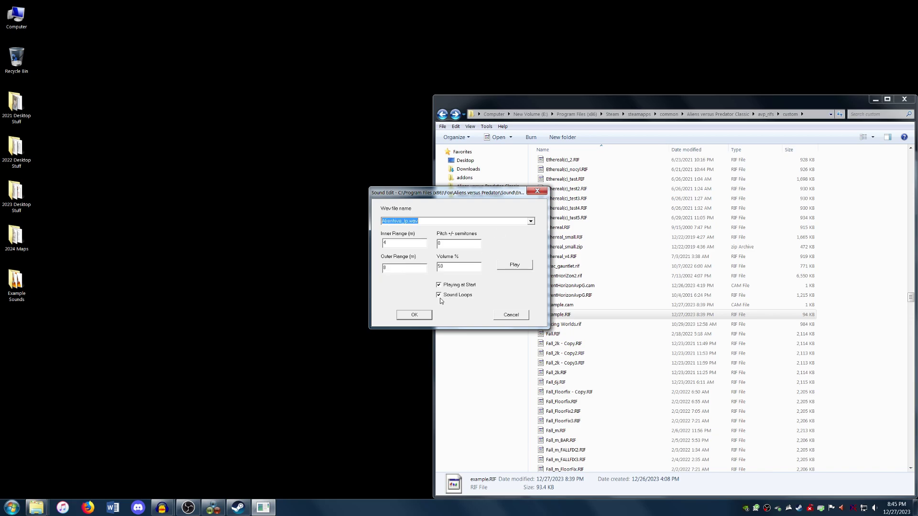
left_click(414, 315)
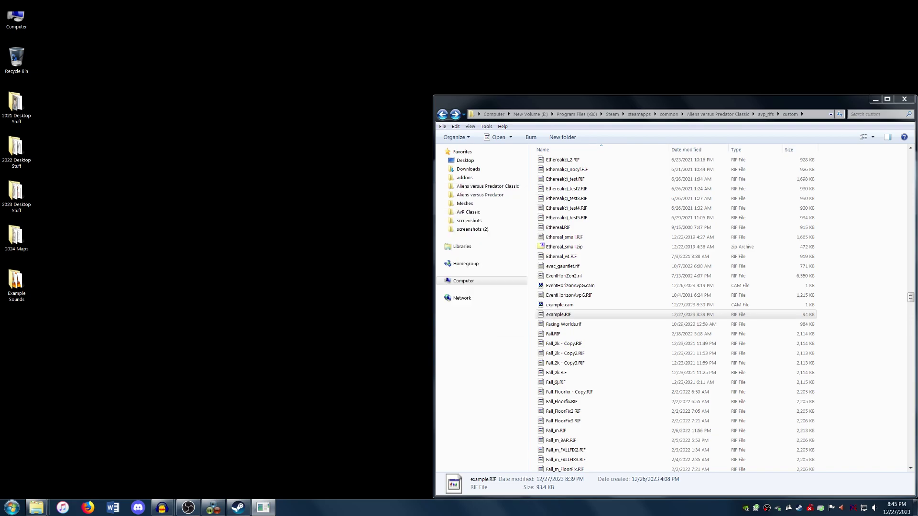
key("Down")
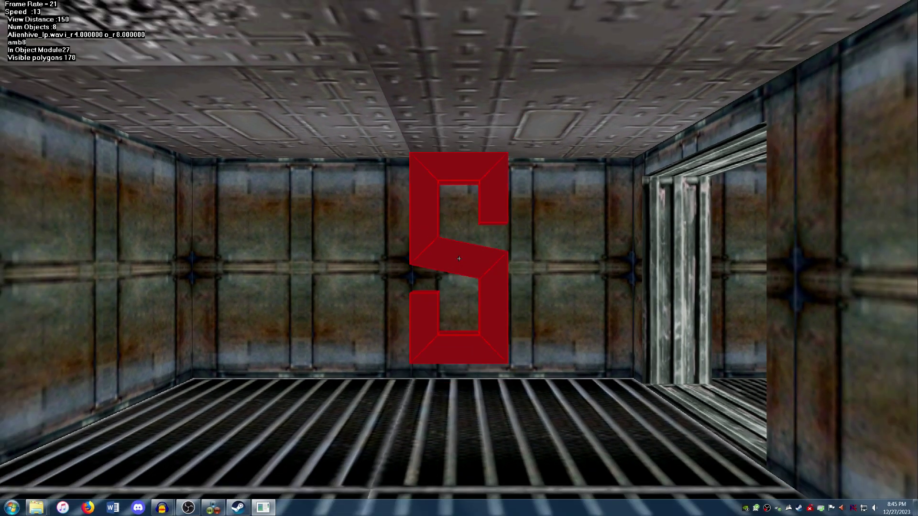
Examine the placement of amb8 in the hazard-striped room and the pipe-lined passage leading off it.
key("Left")
key("Right")
key("Page_Down")
key("Page_Down")
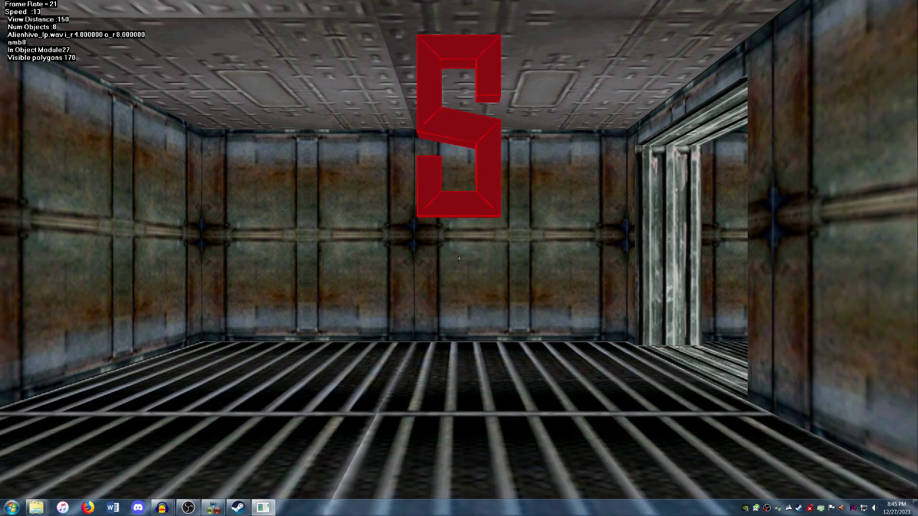
key("Down")
key("Left")
key("Up")
key("Right")
key("Right")
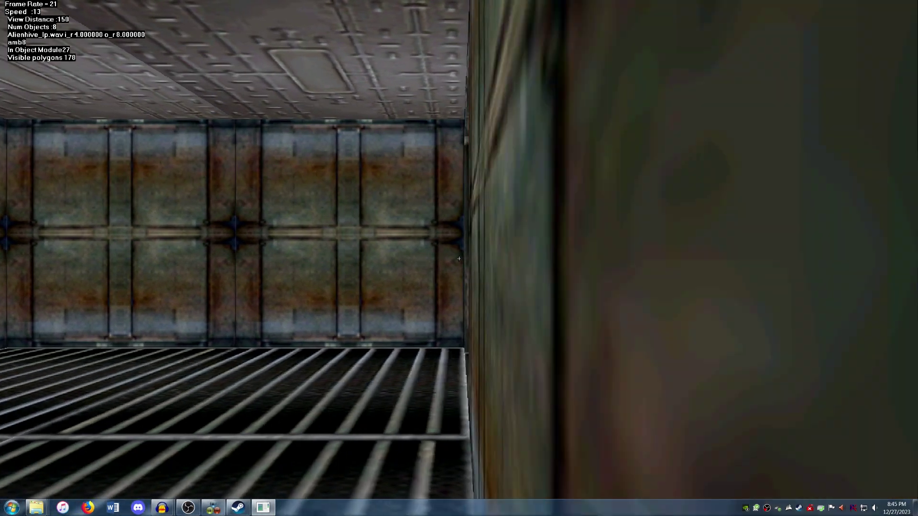
key("Left")
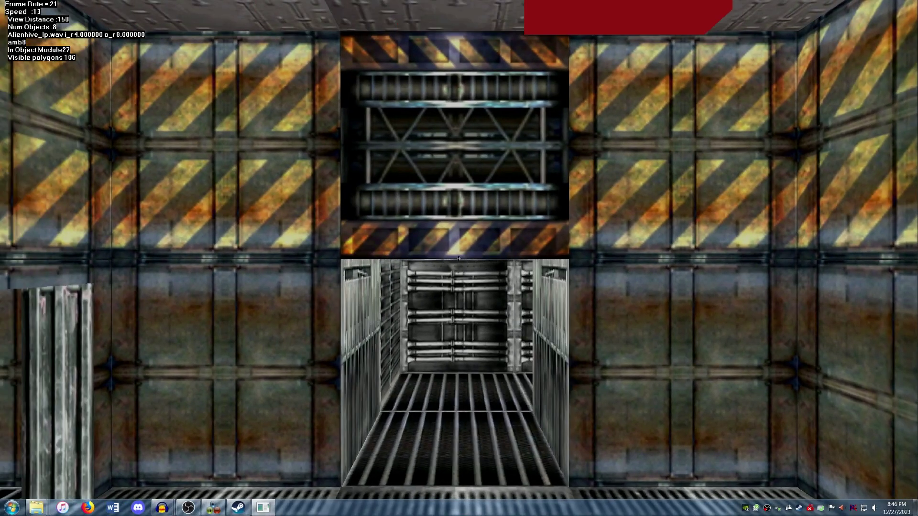
key("Up")
key("Page_Up")
key("Down")
key("Right")
key("Up")
key("Left")
key("Left")
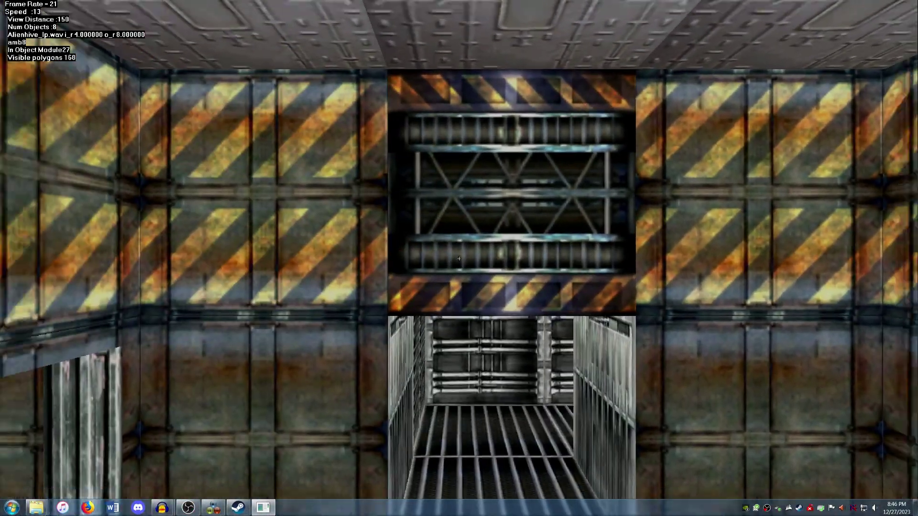
key("Right")
key("Up")
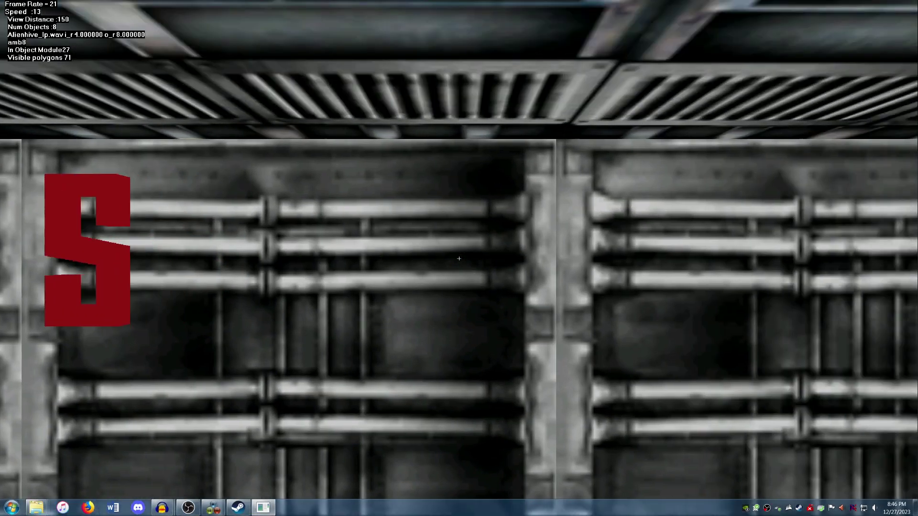
Examine the sound objects along the slatted corridors, past the monitor panels and the resin-covered section.
key("Down")
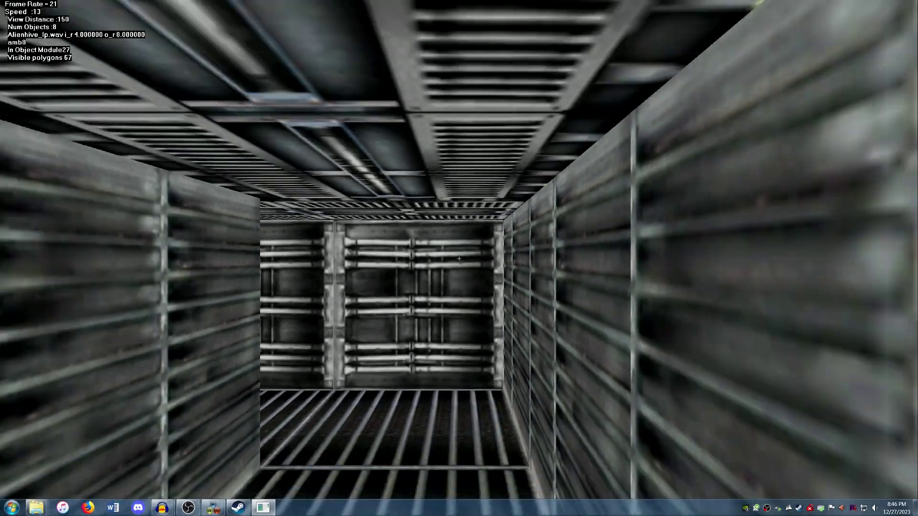
key("Down")
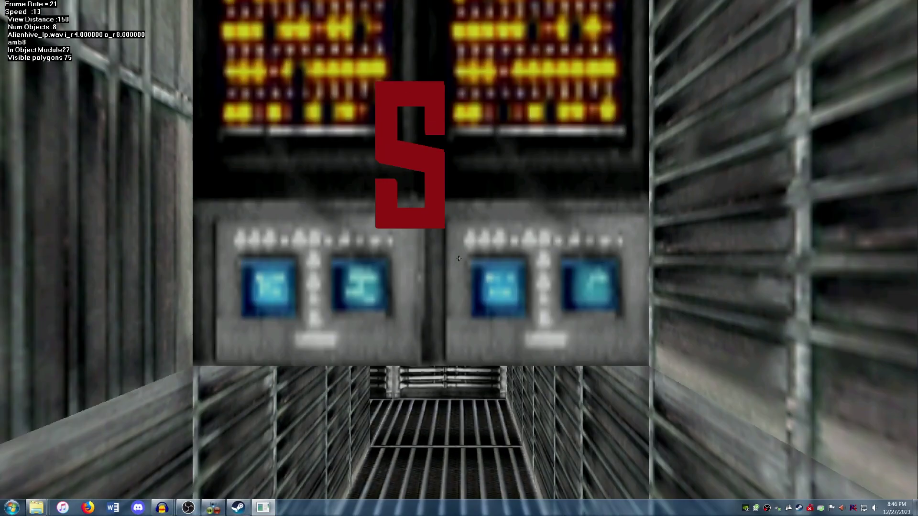
key("Down")
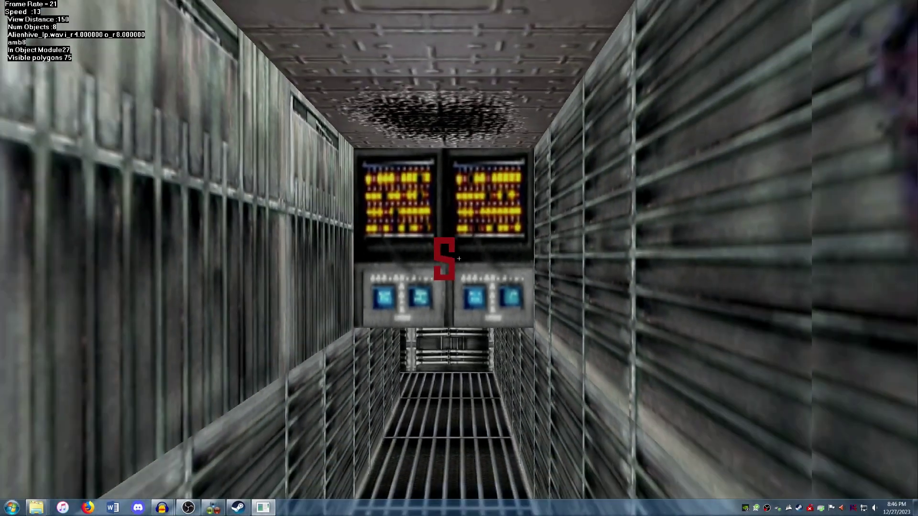
key("Down")
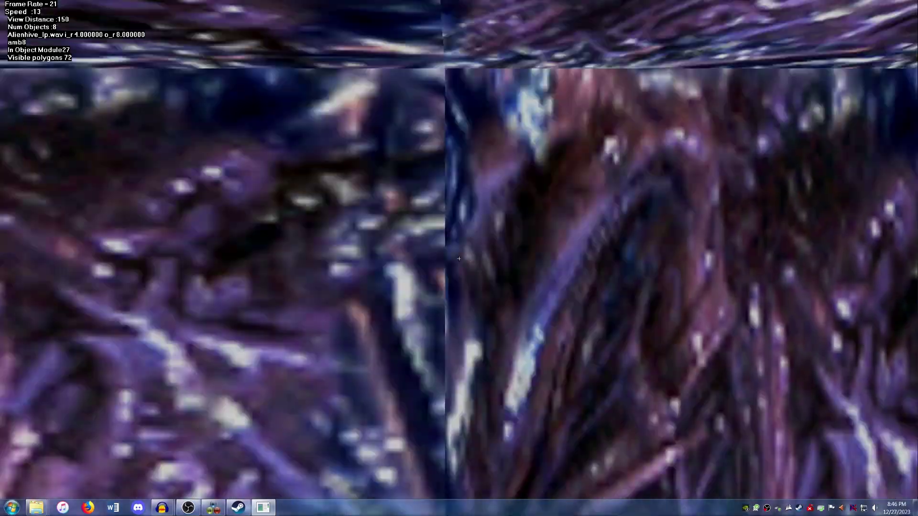
key("Left")
key("Right")
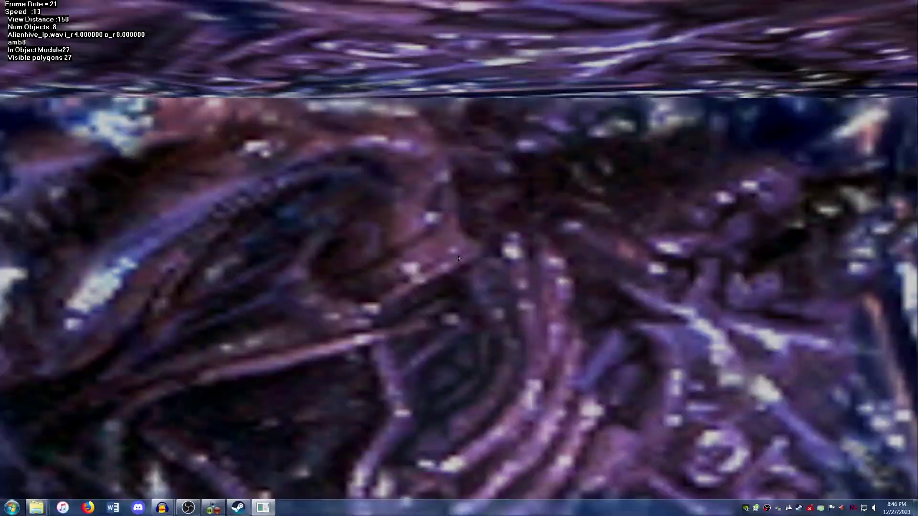
key("Down")
key("Left")
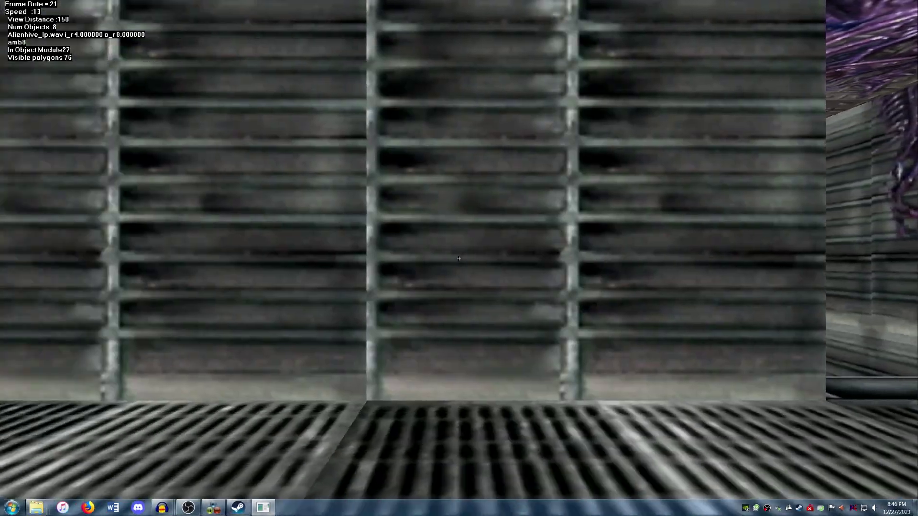
key("Left")
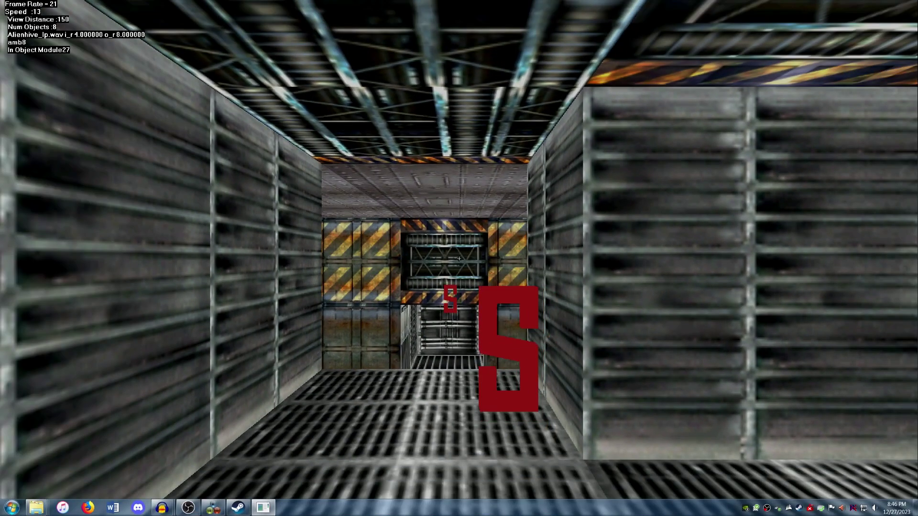
Move the amb7 sound object across the slatted-wall passage to the opposite wall and set its ranges to 4 m inner and 8 m outer.
key("Page_Up")
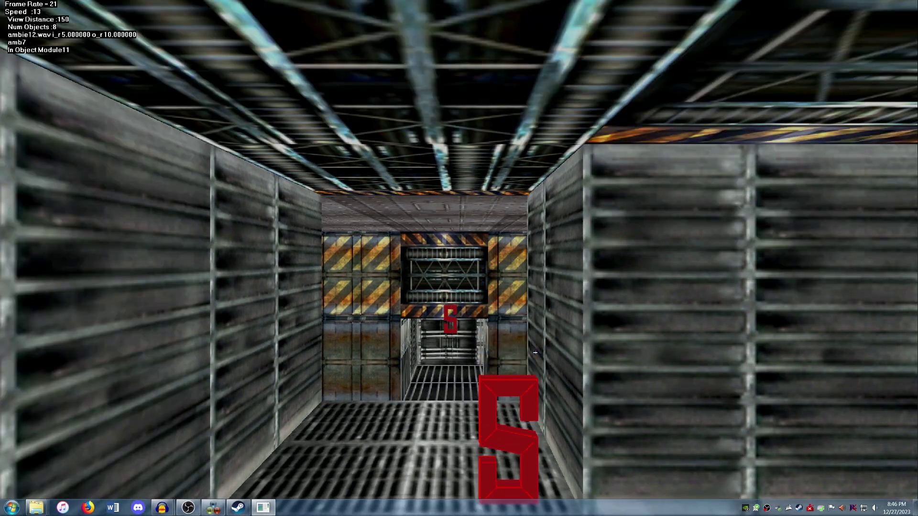
key("Right")
key("Up")
key("Right")
key("Down")
key("Left")
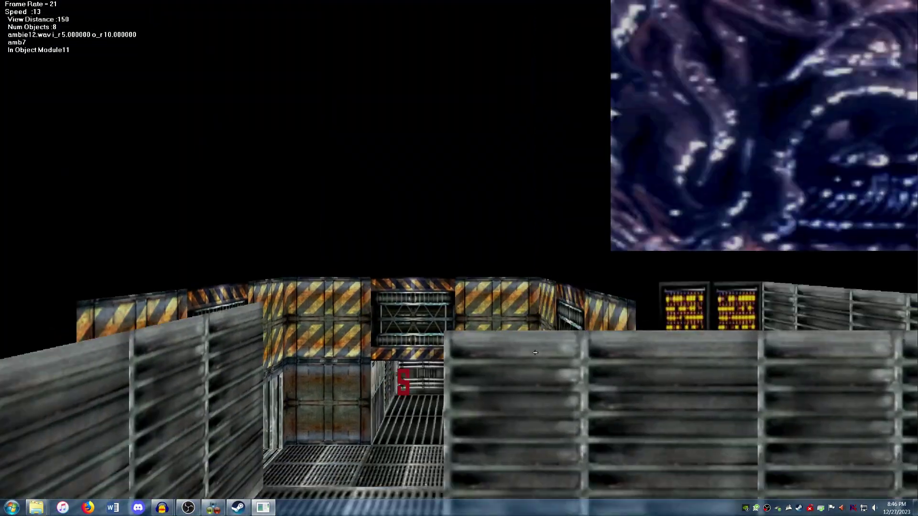
key("Page_Down")
key("Left")
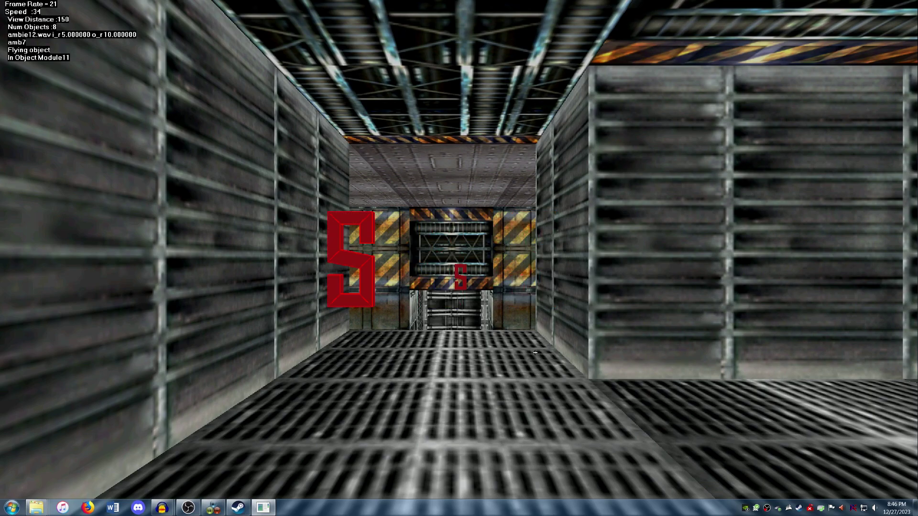
key("Right")
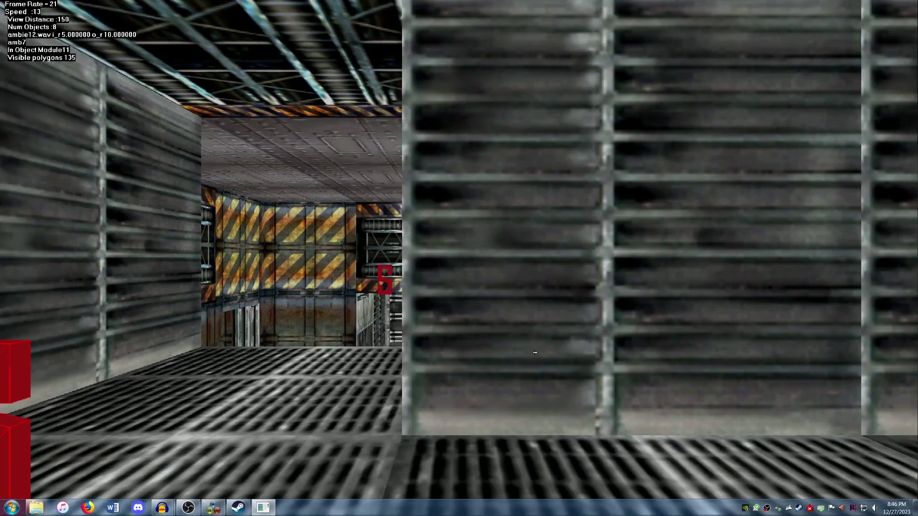
key("Left")
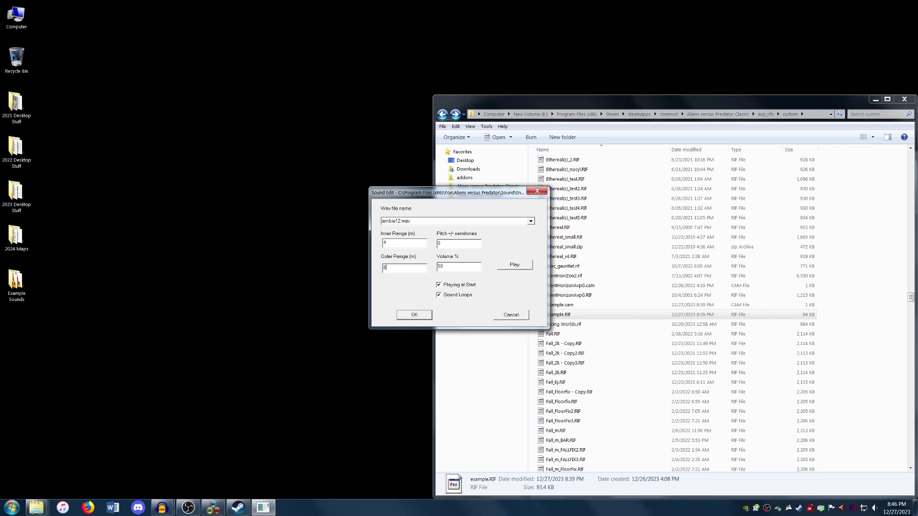
key("Return")
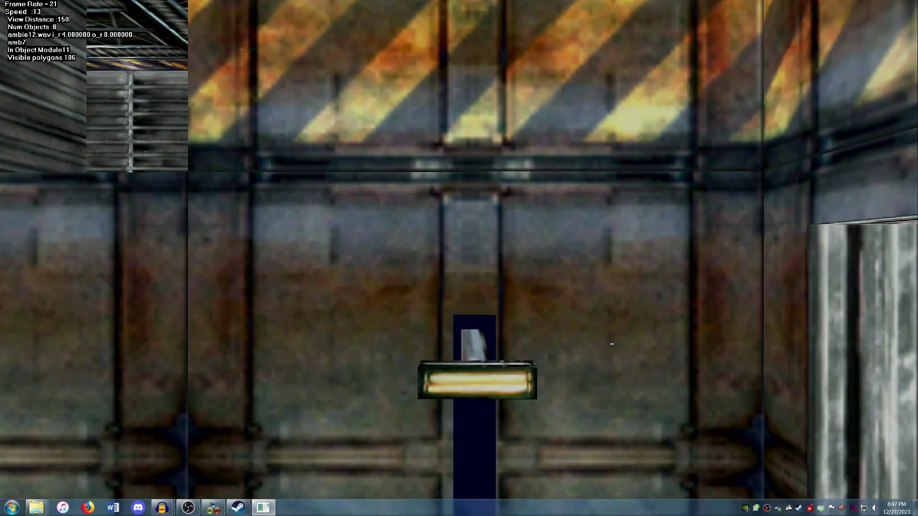
Examine the hazard-striped wall above the lit fixture for another sound location.
key("Down")
key("Page_Down")
key("Page_Up")
key("Page_Up")
key("Page_Up")
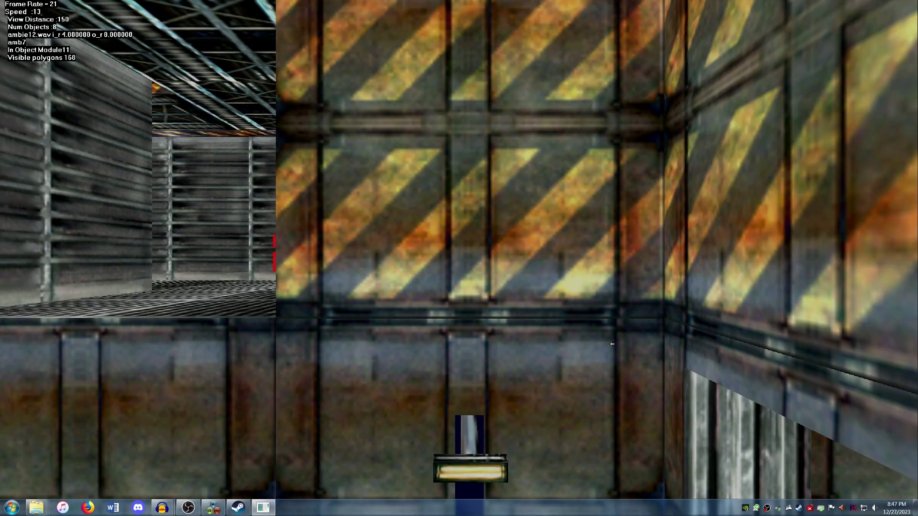
key("Up")
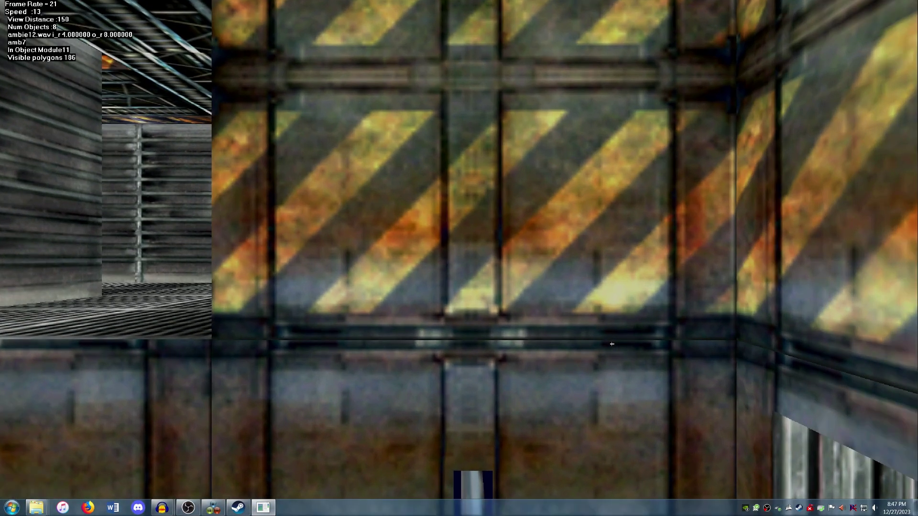
key("Up")
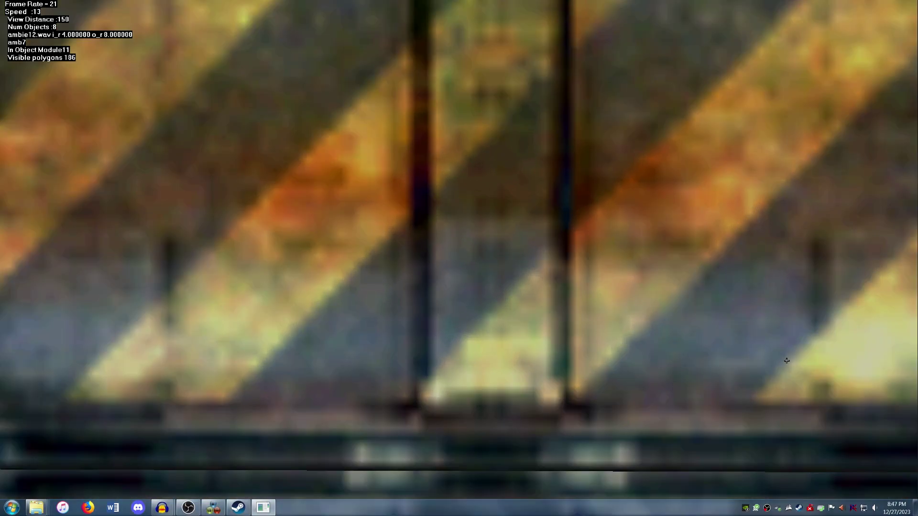
mouse_move(54, 2)
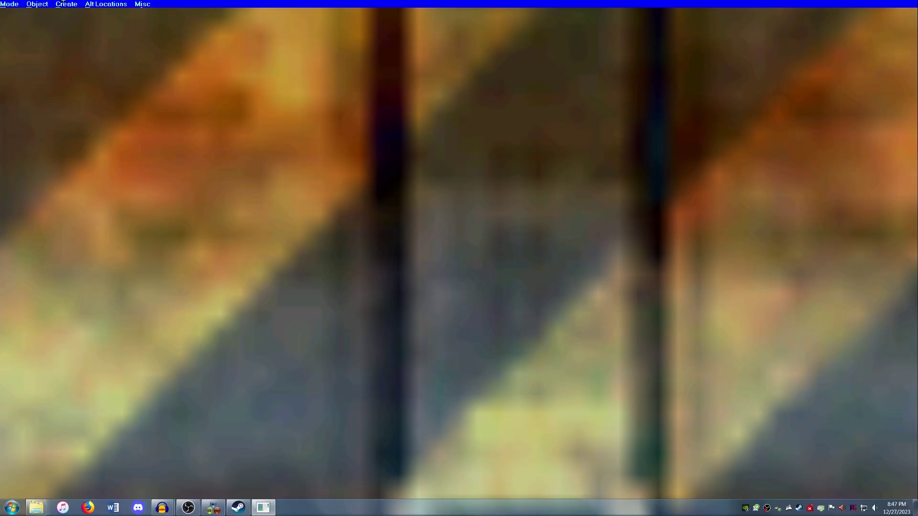
key("Down")
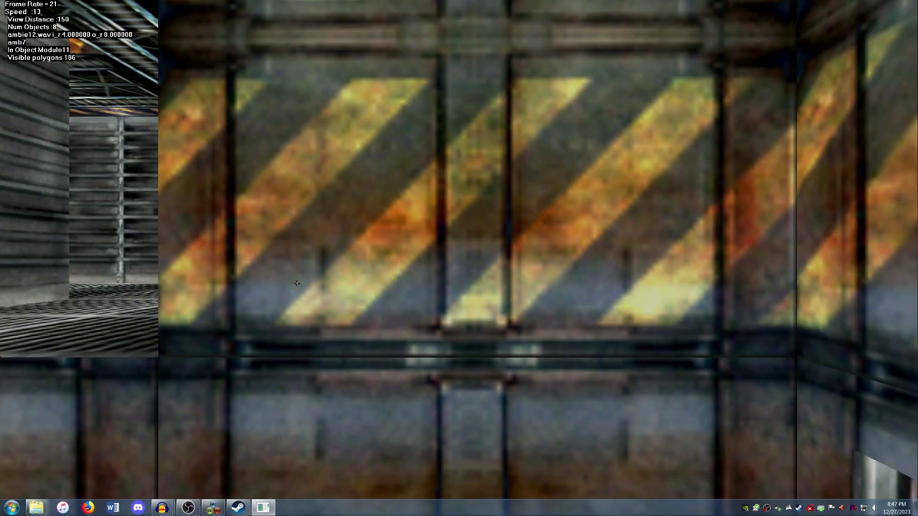
Create a sound object named snd1 on the hazard-striped wall above the lit fixture.
key("Up")
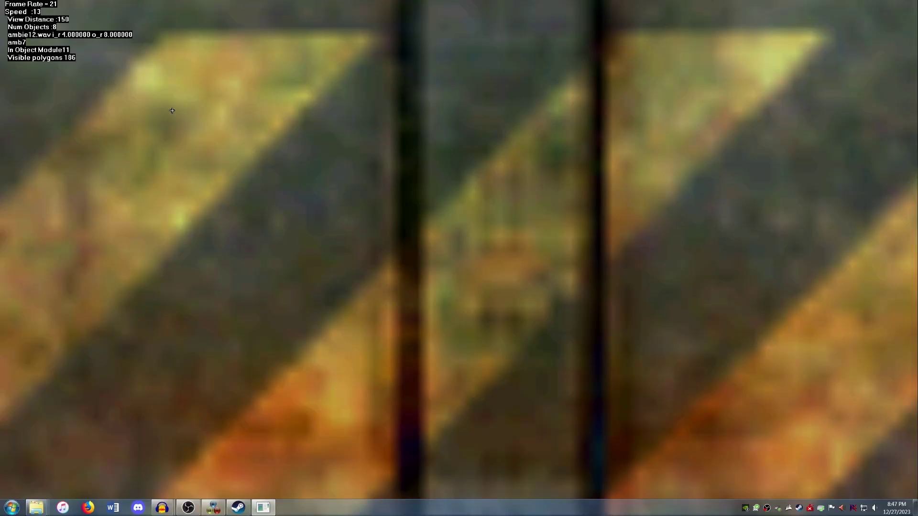
left_click(66, 4)
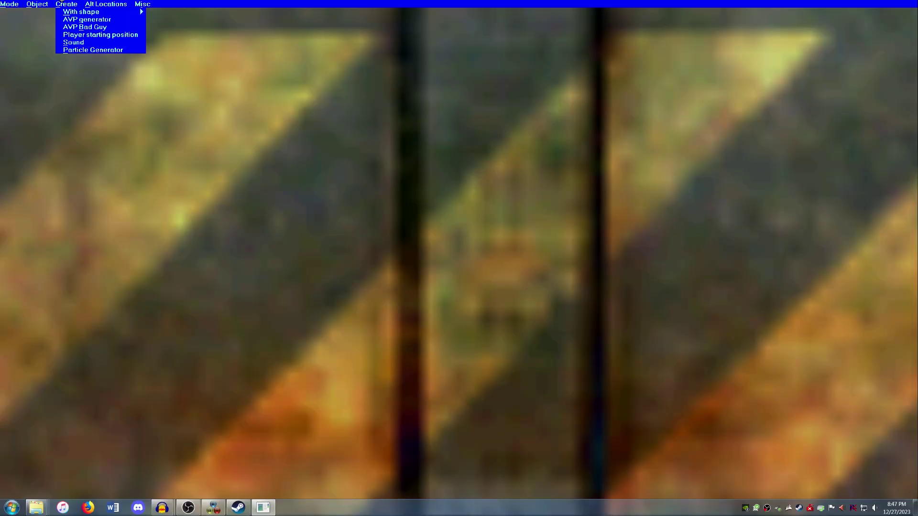
left_click(79, 43)
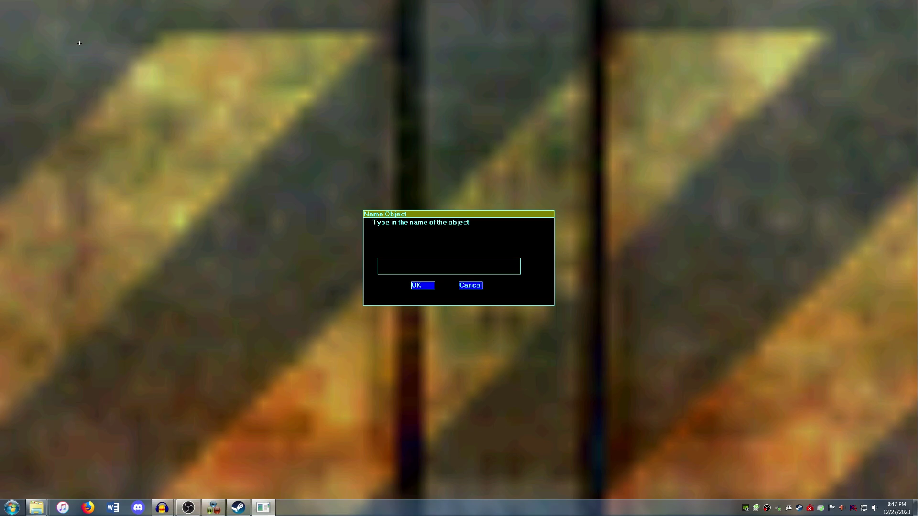
type("snd1")
key("Return")
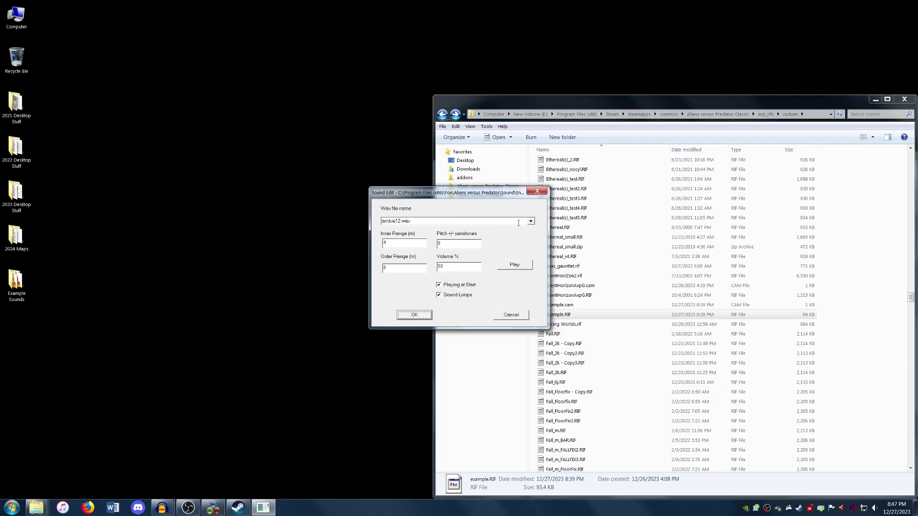
Assign alienpres11-8.wav to snd1 with 100 m inner and outer ranges, and disable playing at start and looping.
left_click(530, 222)
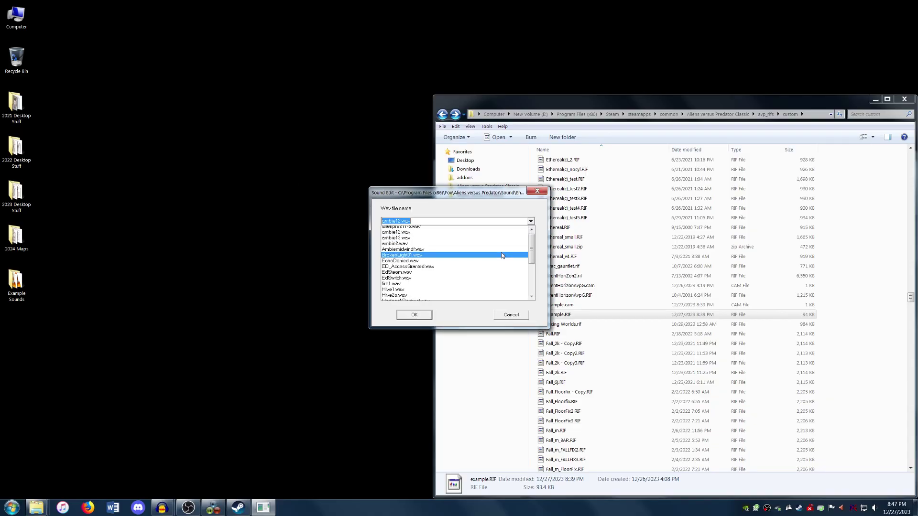
left_click(485, 235)
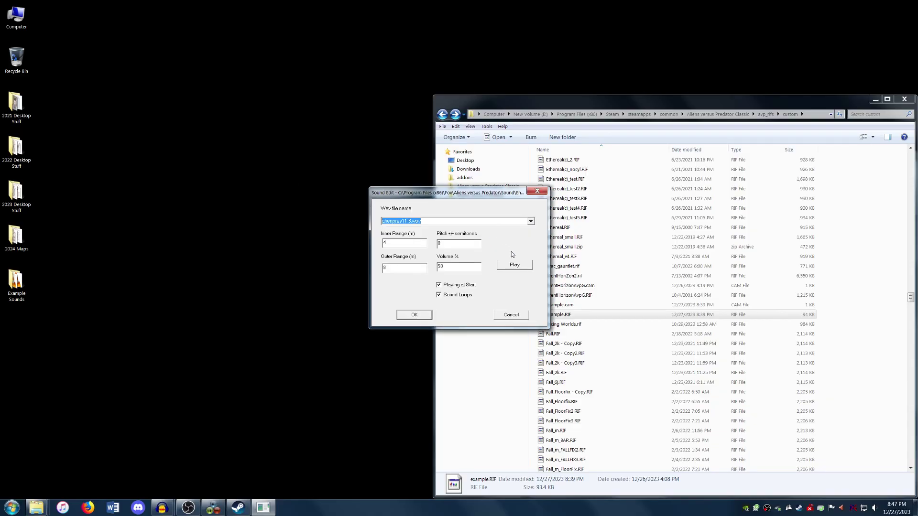
key("Tab")
type("100")
left_click(463, 287)
left_click(464, 295)
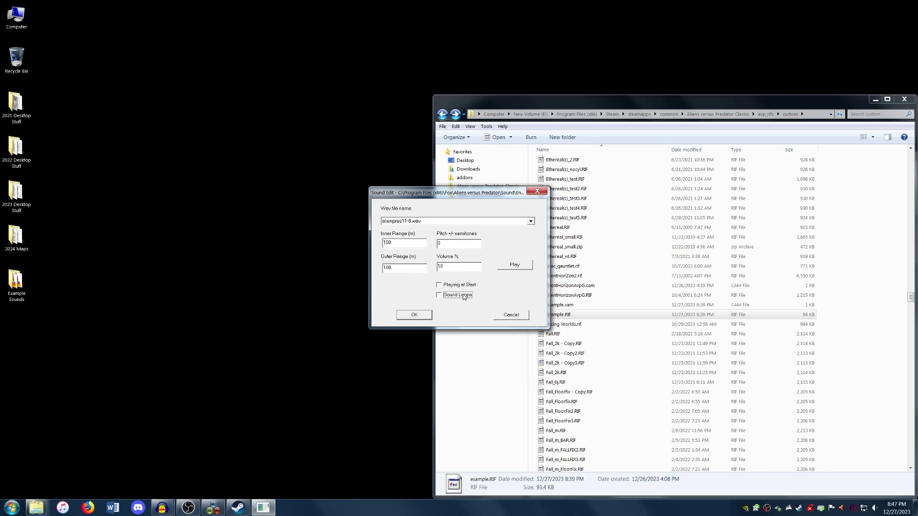
left_click(416, 316)
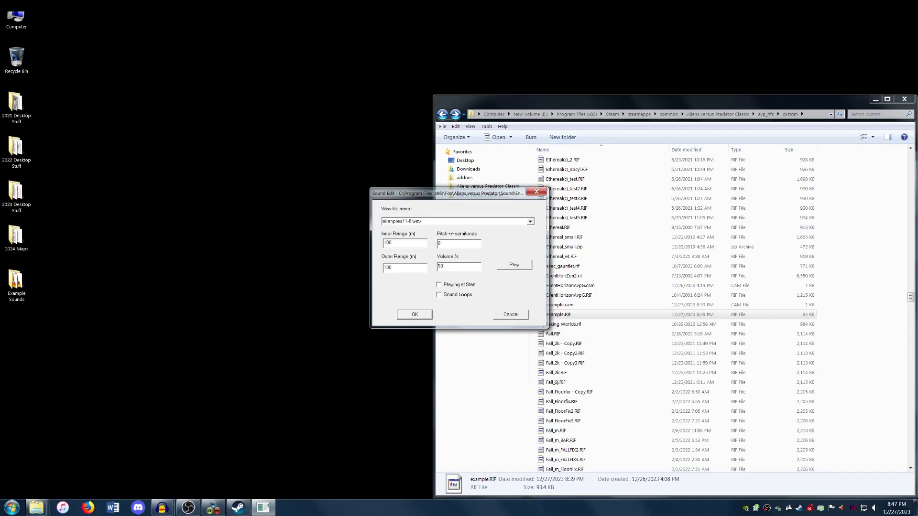
Examine the placement of snd1 on the hazard-striped wall beside the slatted corridor opening.
key("Down")
key("Up")
key("Down")
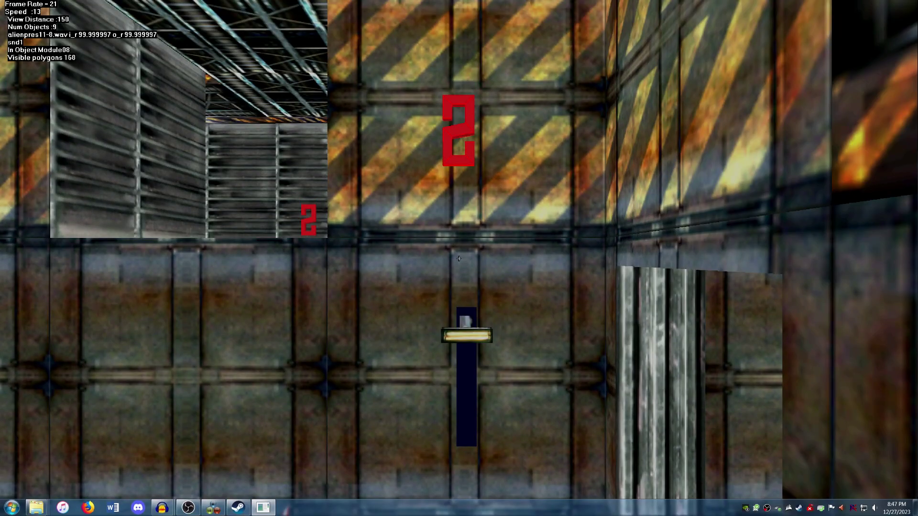
key("Up")
key("Down")
key("Up")
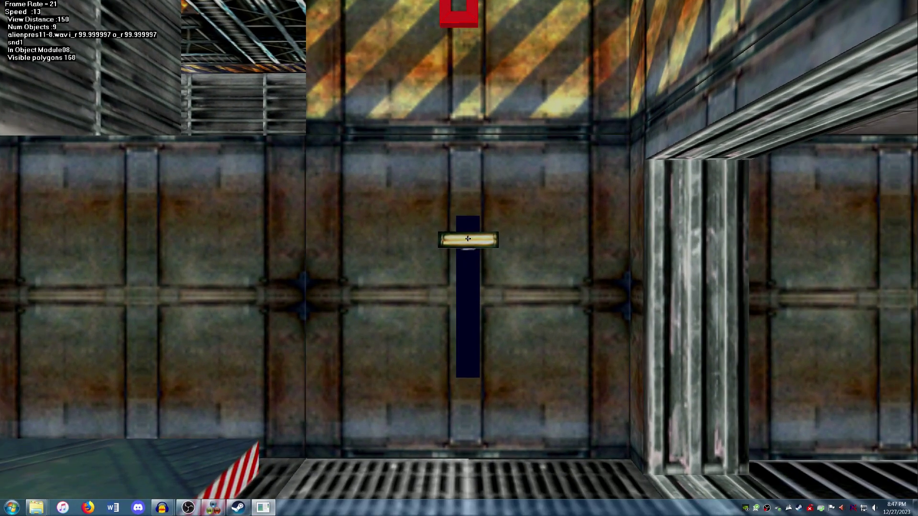
key("Down")
key("Page_Up")
key("Up")
key("Down")
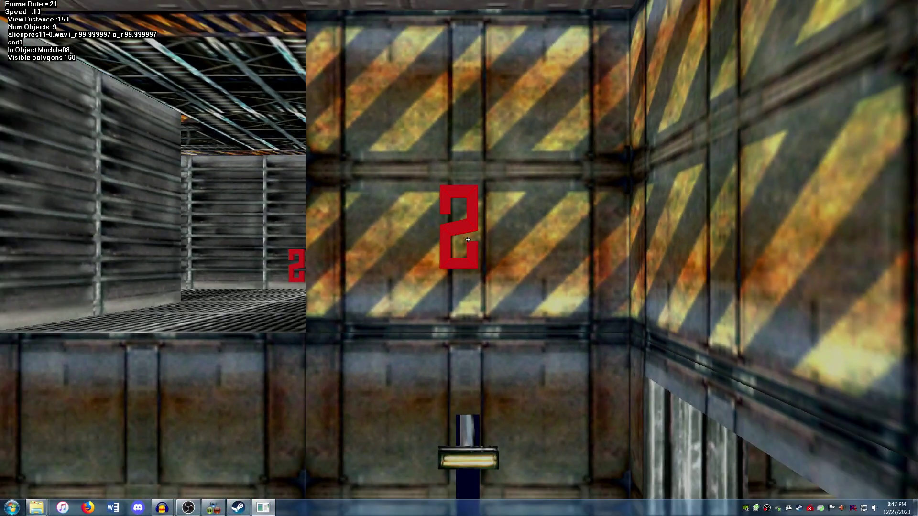
key("Down")
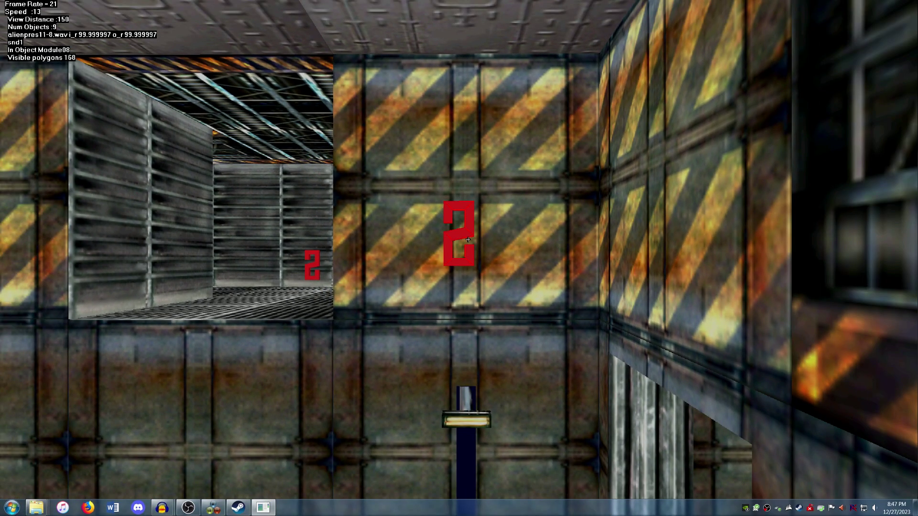
key("Down")
key("Up")
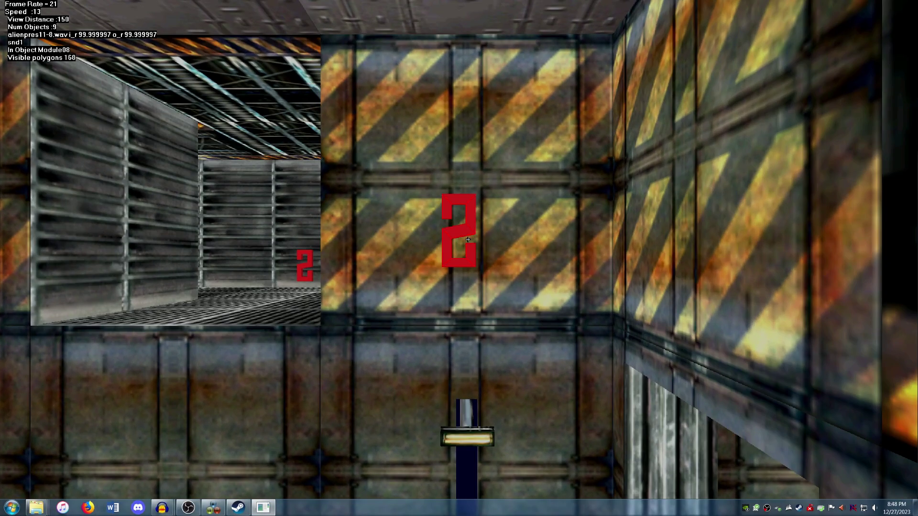
key("Left")
key("Down")
key("Right")
key("Page_Down")
key("Right")
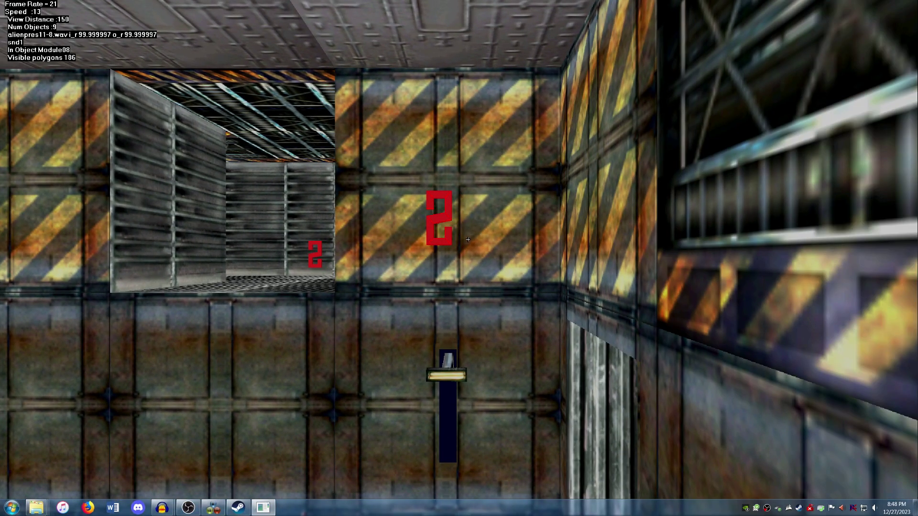
Examine the lit fixture on the wall up close and compare its location with snd1 above it.
key("Up")
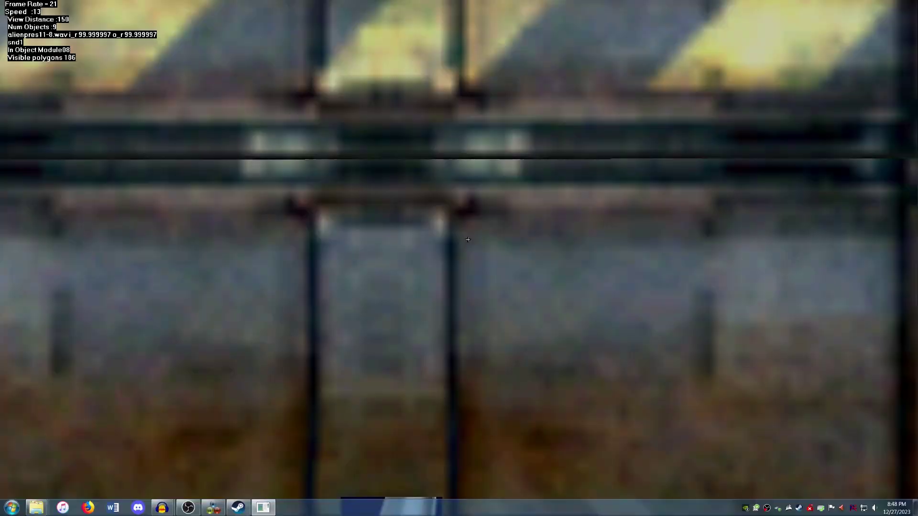
key("Down")
key("Down")
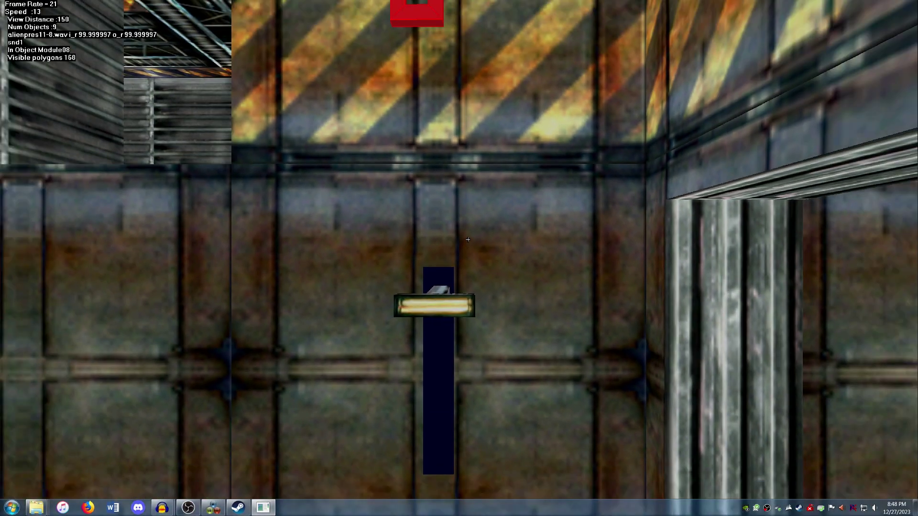
key("Up")
key("Page_Down")
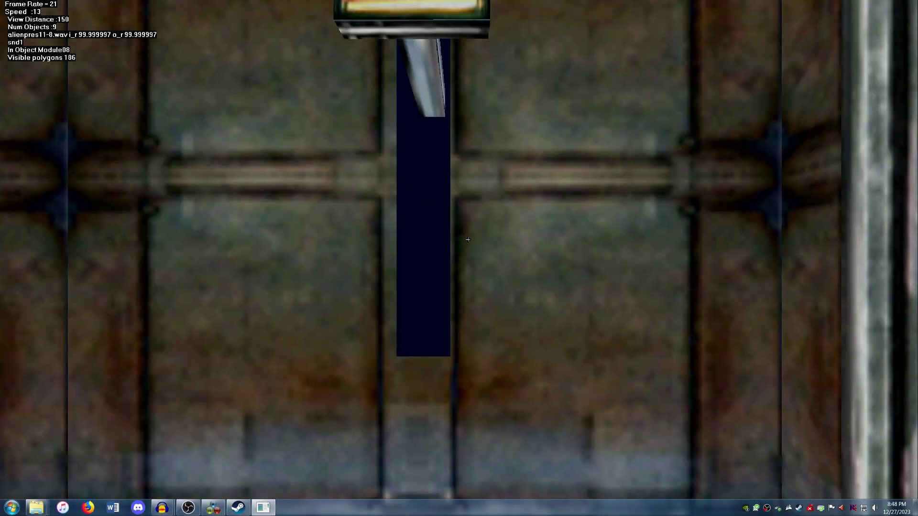
key("Down")
key("Page_Up")
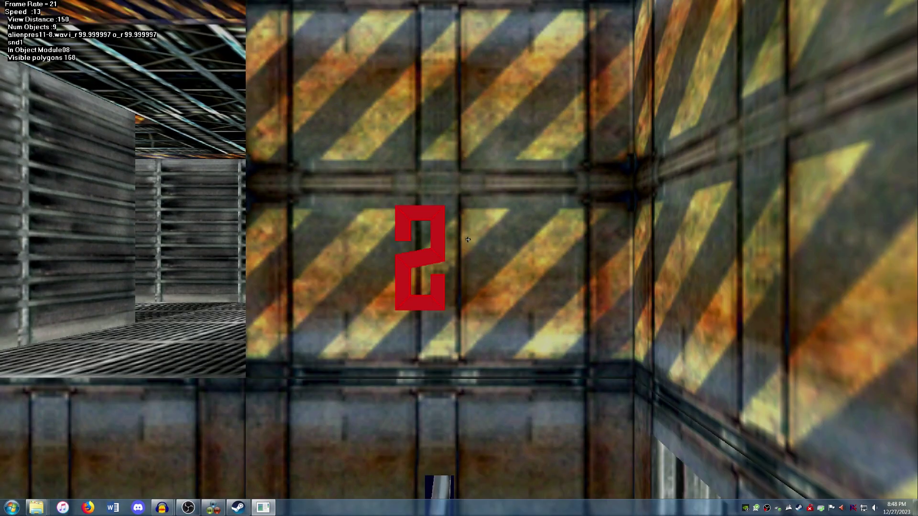
key("Down")
key("Up")
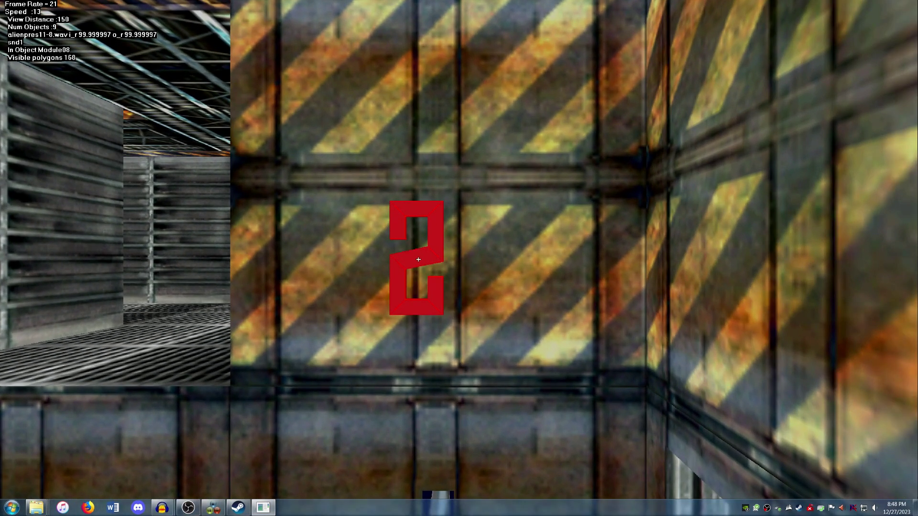
key("Down")
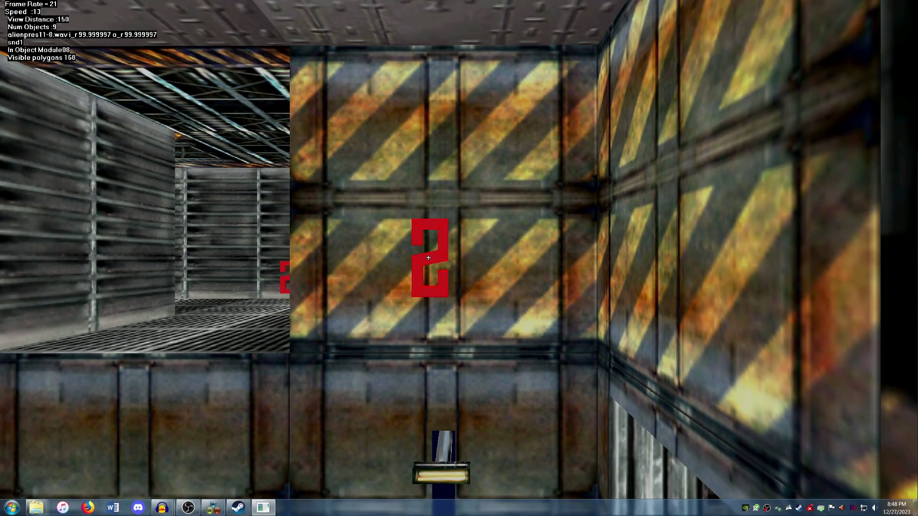
Exit the object placement mode and quit the level editor.
left_click(10, 3)
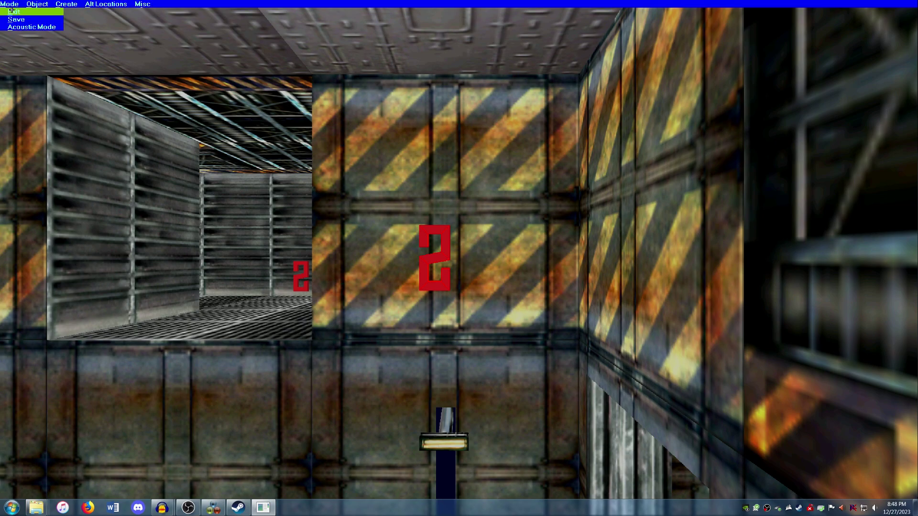
left_click(11, 10)
left_click(2, 4)
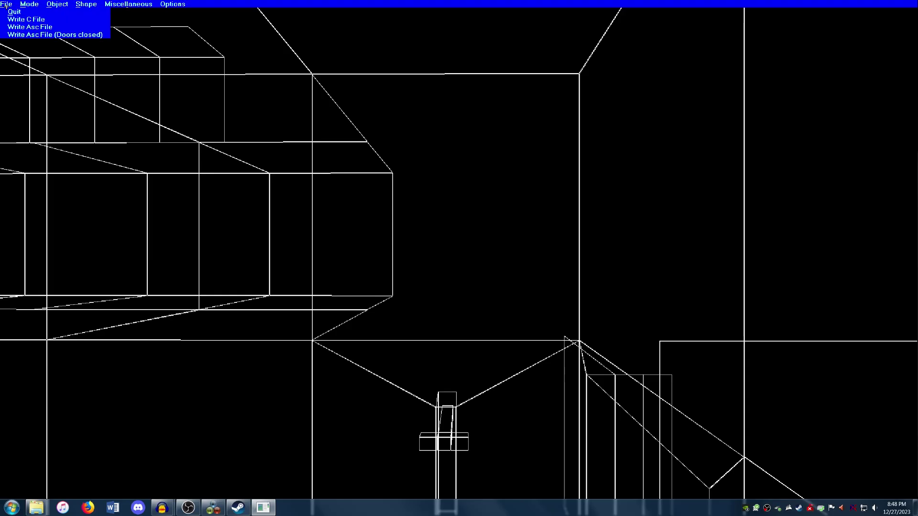
left_click(13, 12)
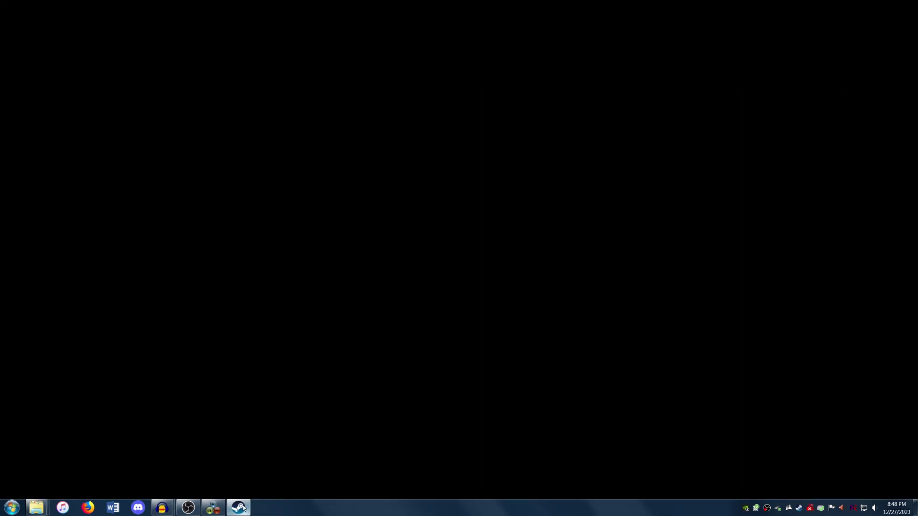
Switch to Steam, launch Aliens versus Predator Classic 2000 and start a multiplayer game on the example level.
left_click(238, 508)
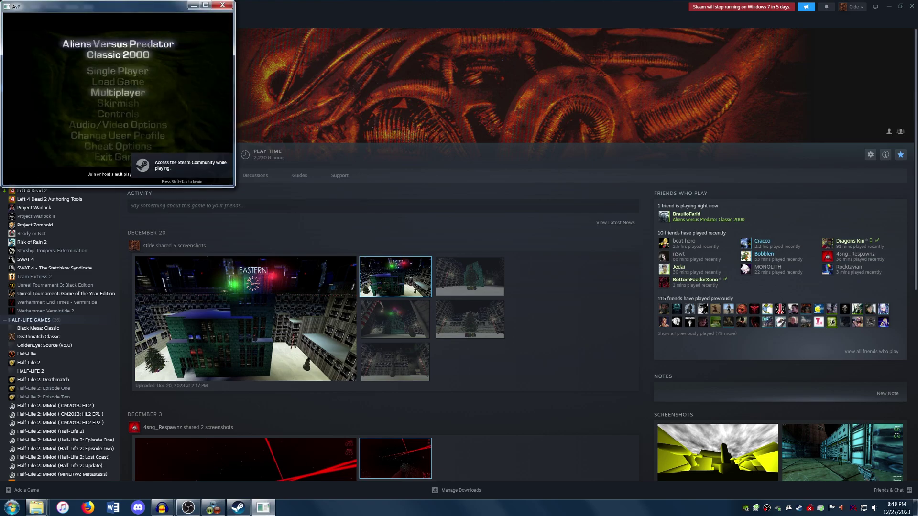
key("Return")
key("Return")
key("Return")
key("Return")
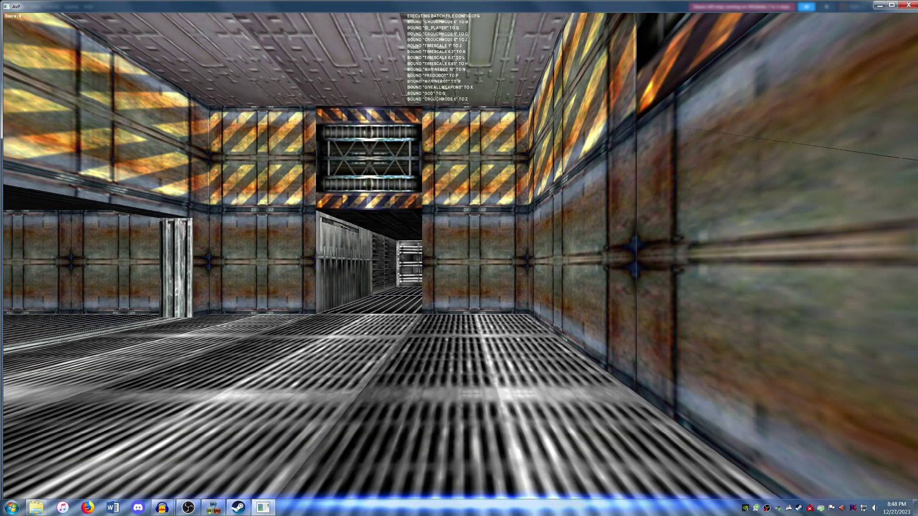
Walk from the hazard-striped room through the side corridor into the resin-covered passage to check the ambient sounds.
key("w")
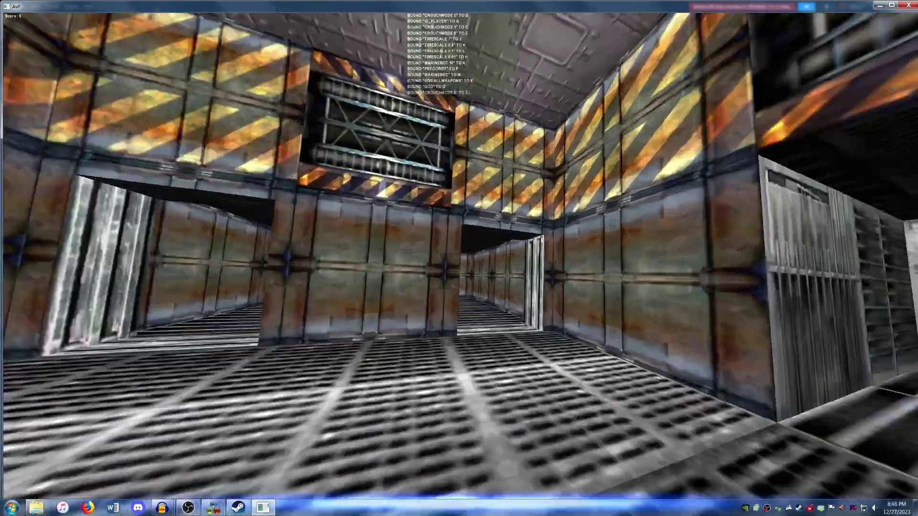
key("w")
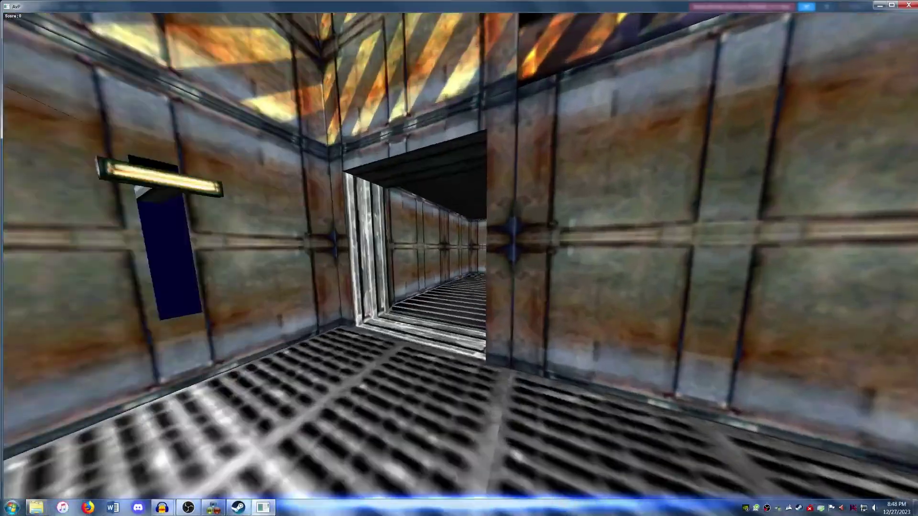
key("w")
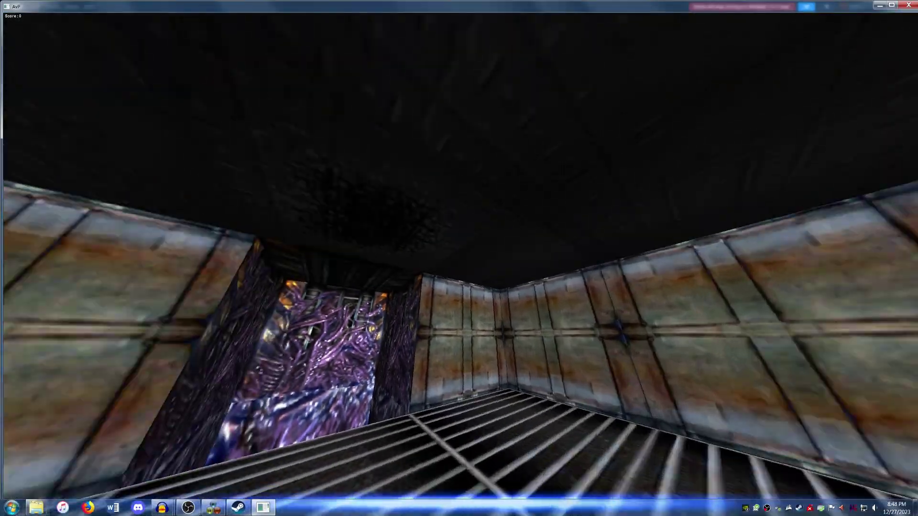
key("w")
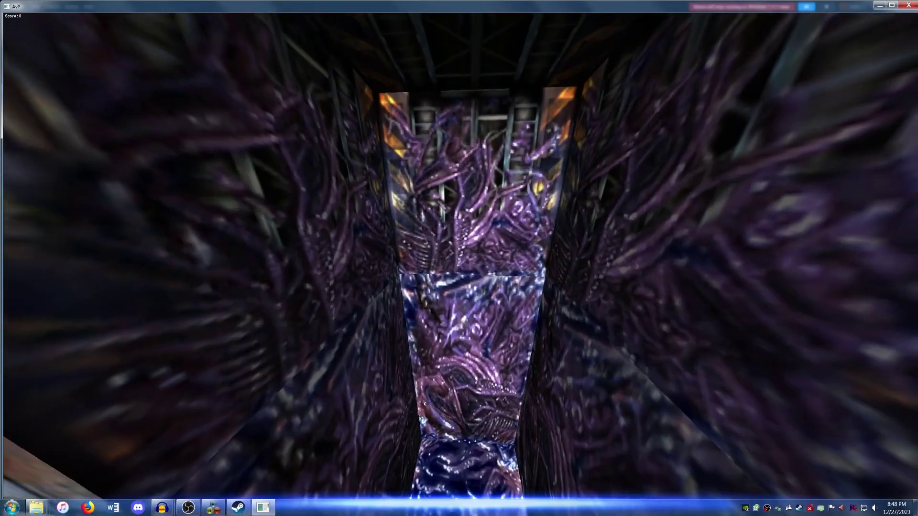
key("w")
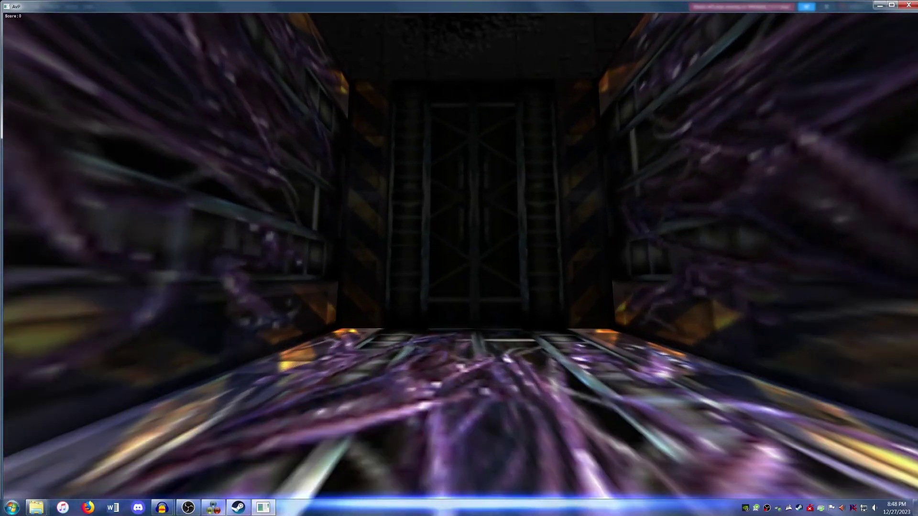
key("w")
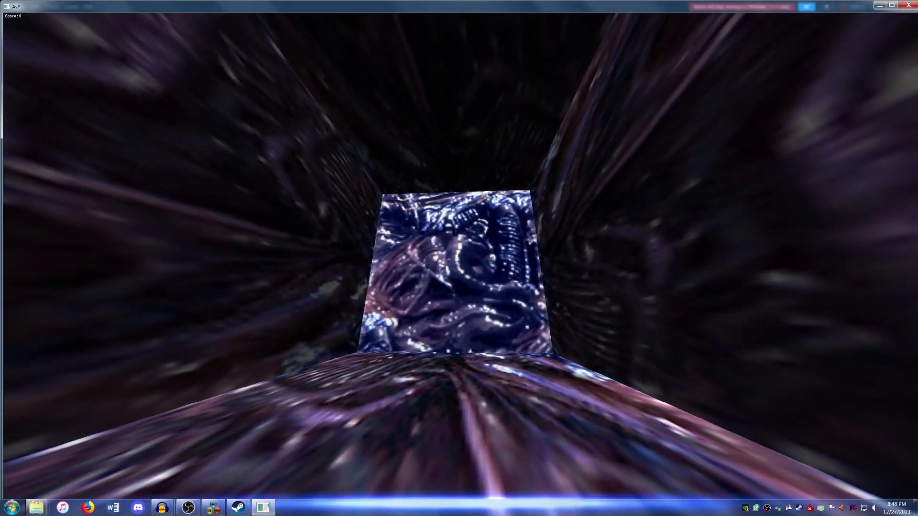
Check the sounds at the end of the resin-covered passage and along the way back to the hazard-striped room.
key("w")
key("s")
key("w")
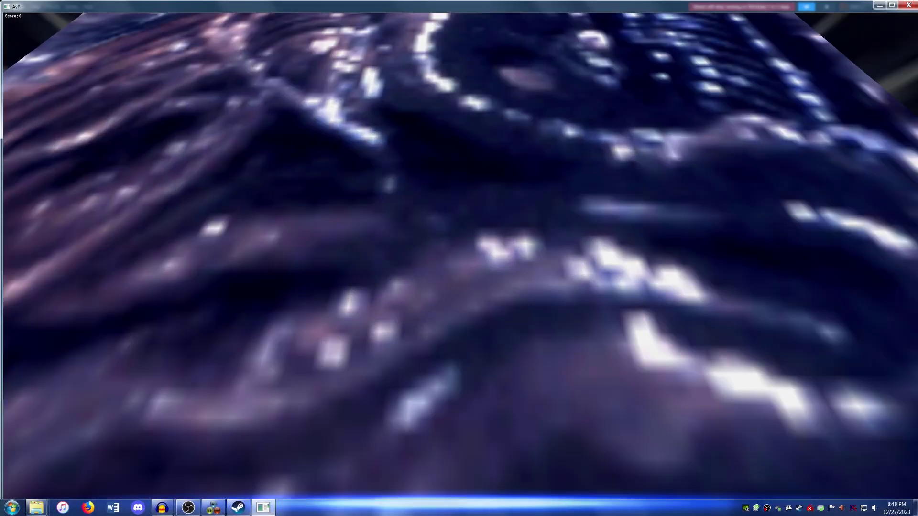
key("s")
key("s")
key("w")
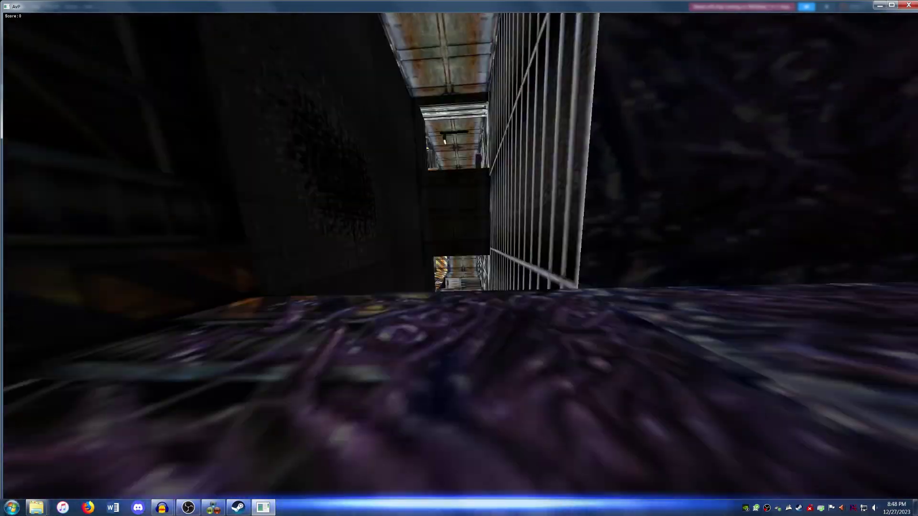
key("w")
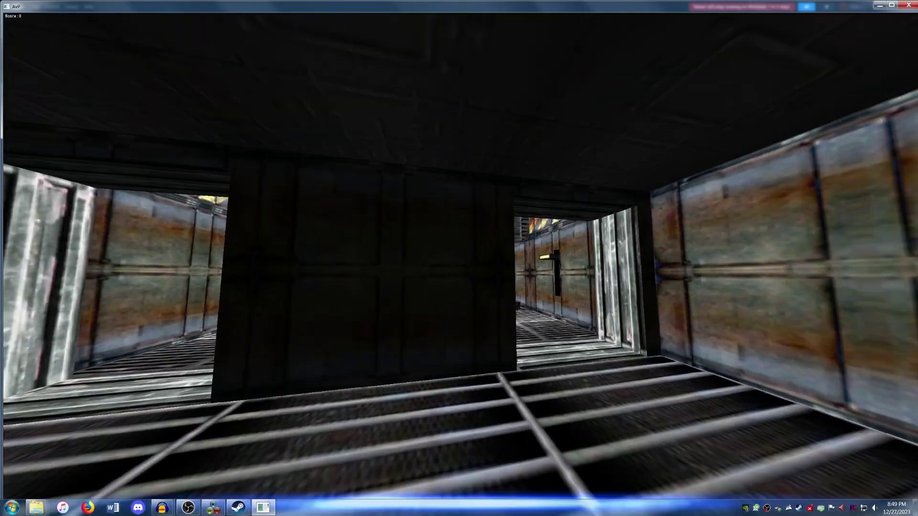
key("w")
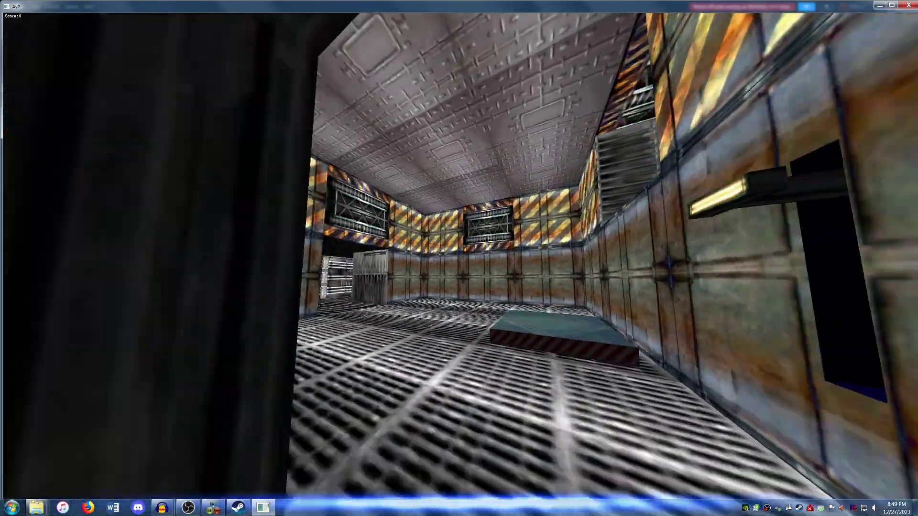
Walk across the hazard-striped room and through the resin-covered passage to the raised alcove above the lift platform, checking the sounds along the route.
key("w")
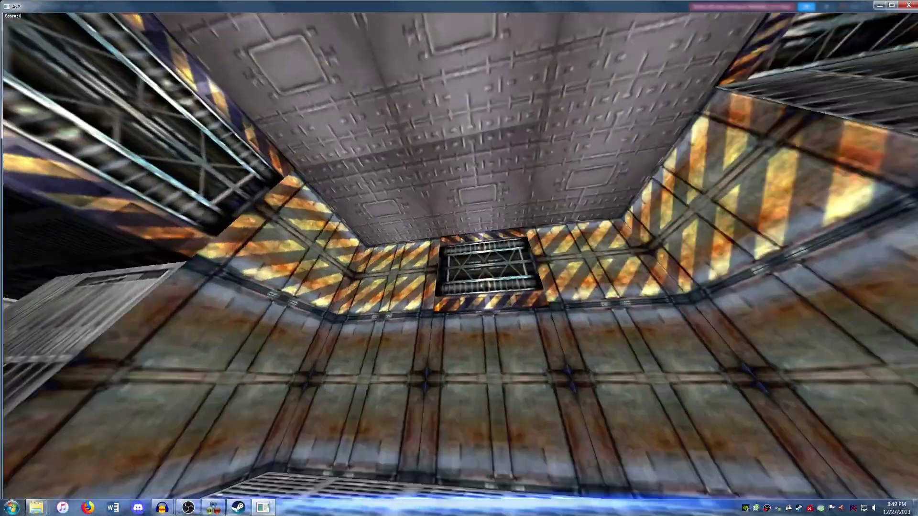
key("w")
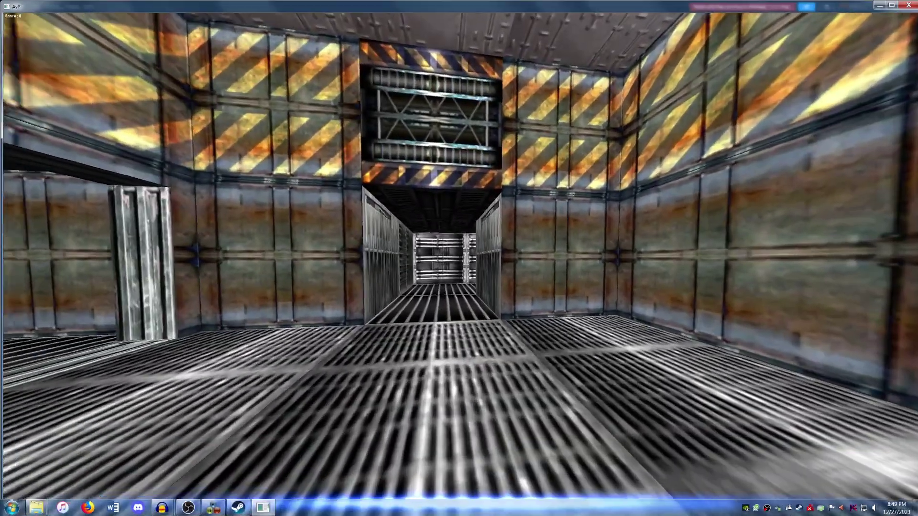
key("w")
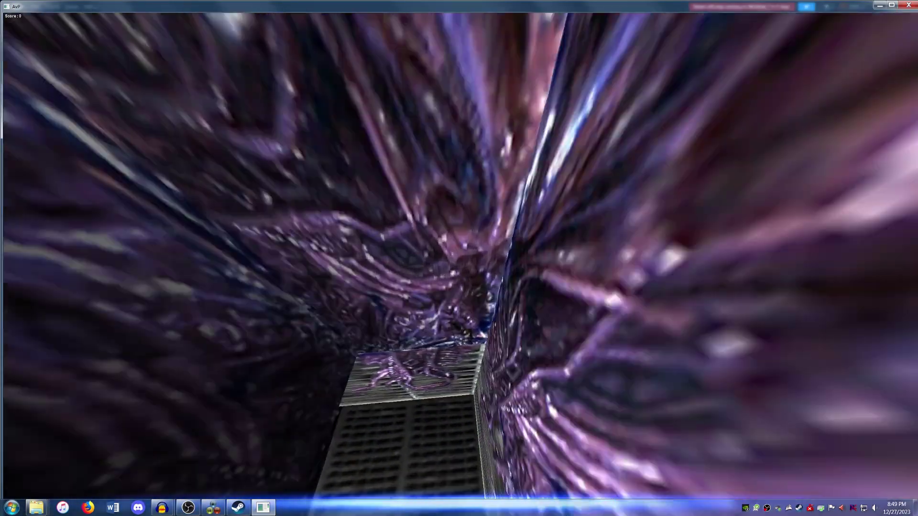
key("w")
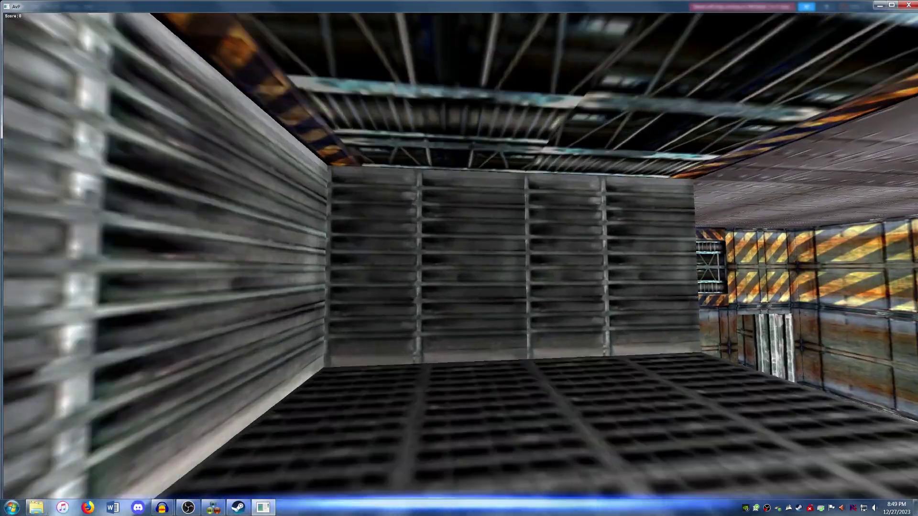
key("w")
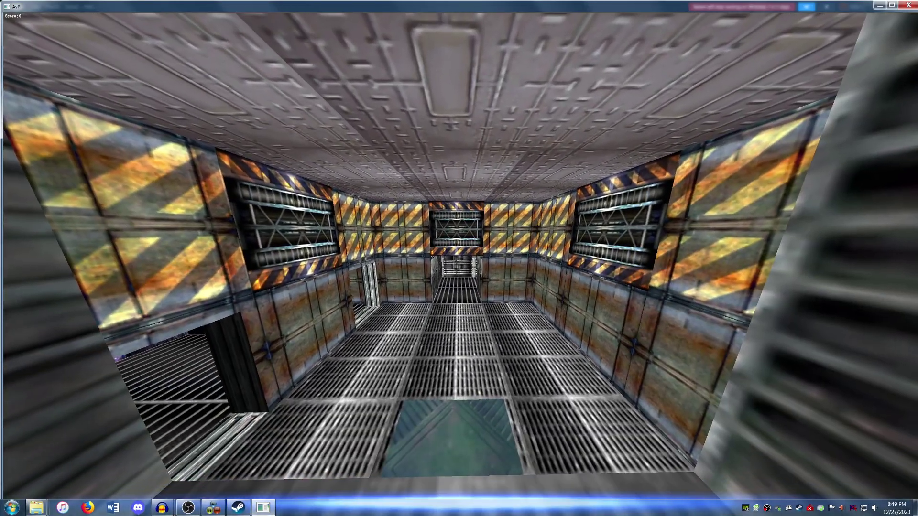
Drop from the raised alcove to the hazard-striped room's floor and turn around near the lift platform to check the sounds from different directions.
key("s")
key("w")
key("Left")
key("w")
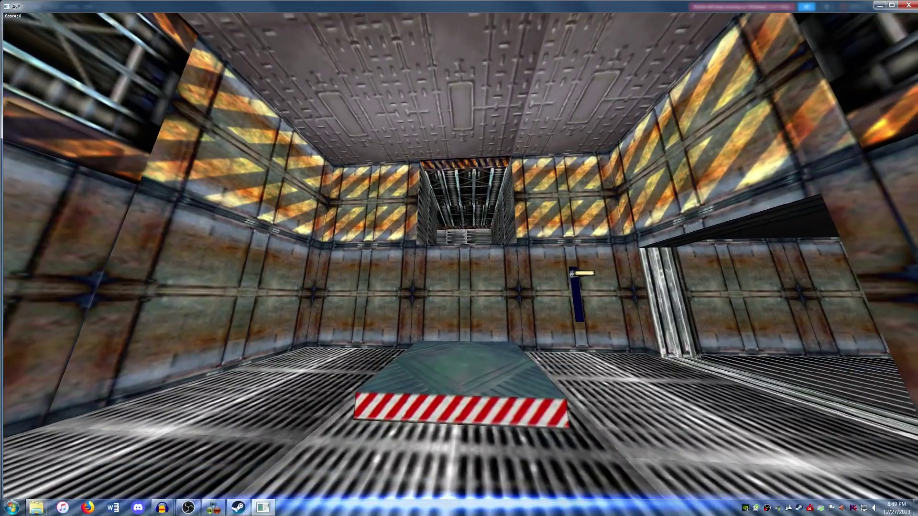
key("Right")
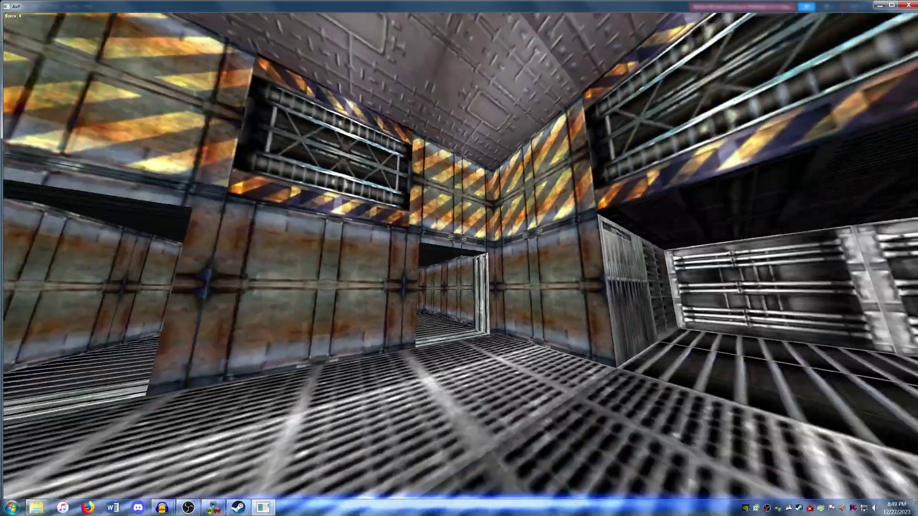
key("Right")
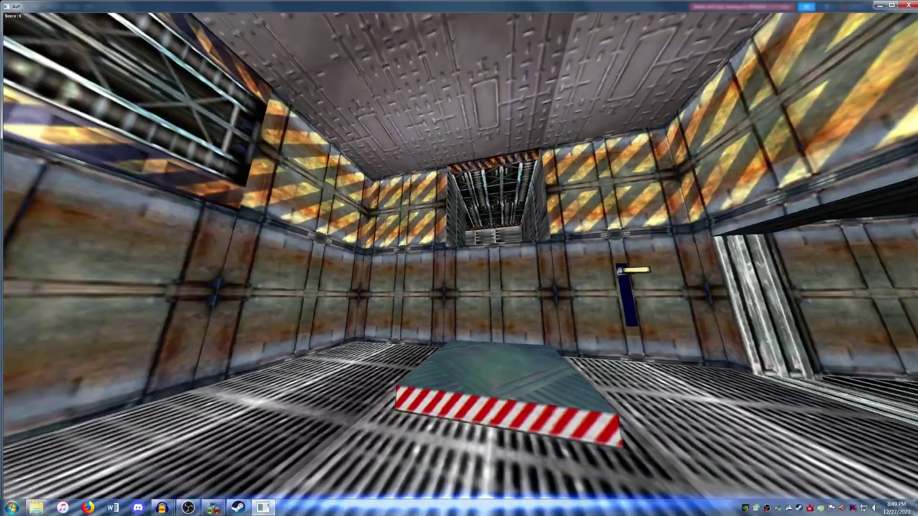
key("Left")
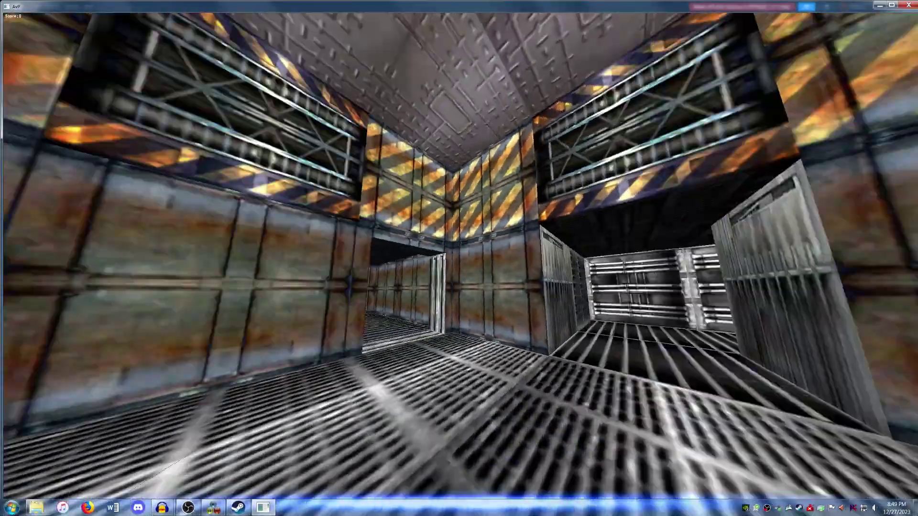
key("Left")
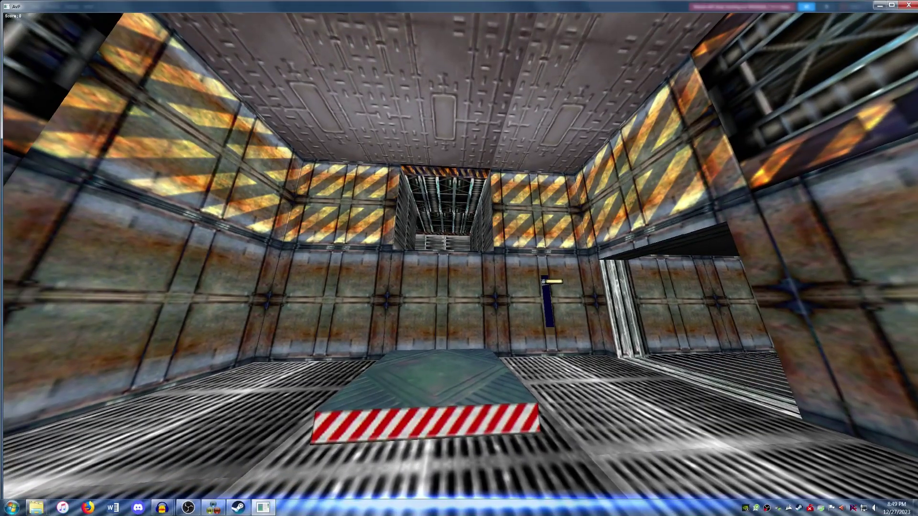
key("Left")
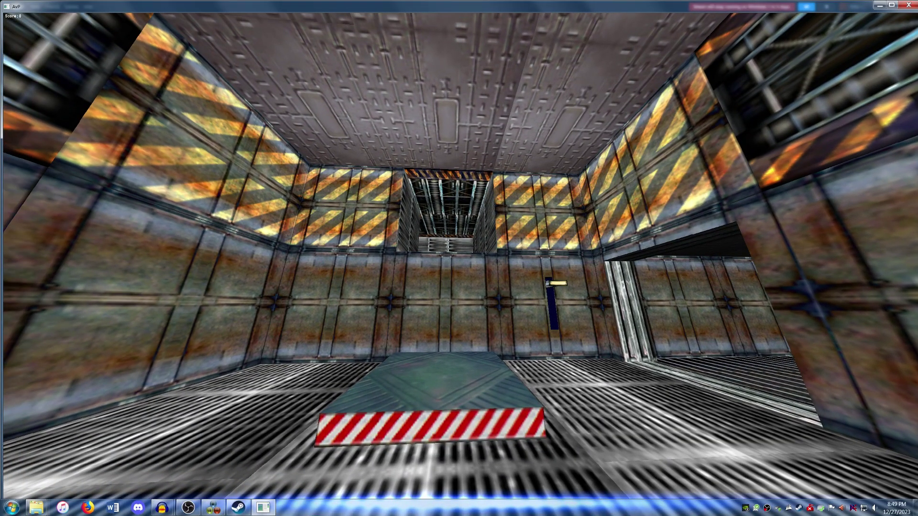